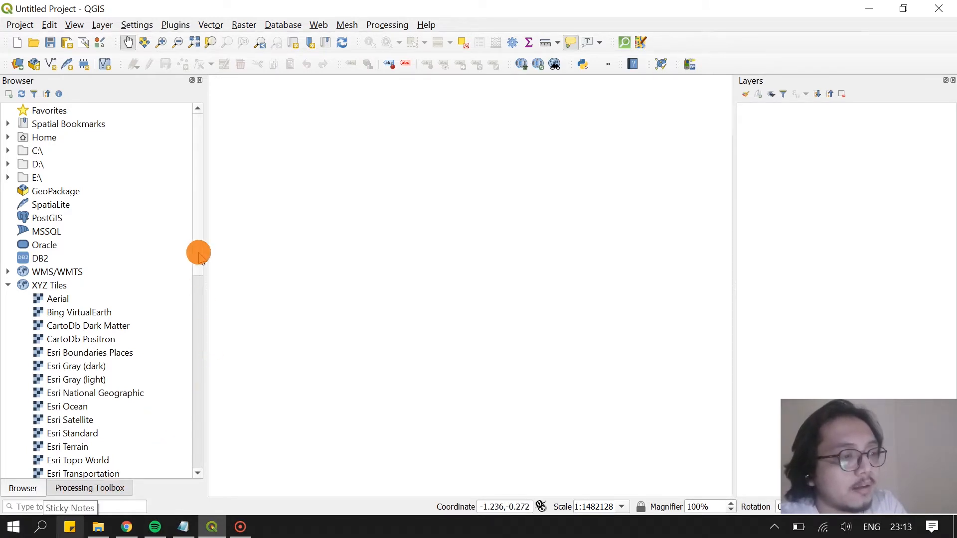
Open the GIS notes in Notepad and read the three data needs about Suaka Margasatwa Kerumutan
drag(198, 254, 197, 463)
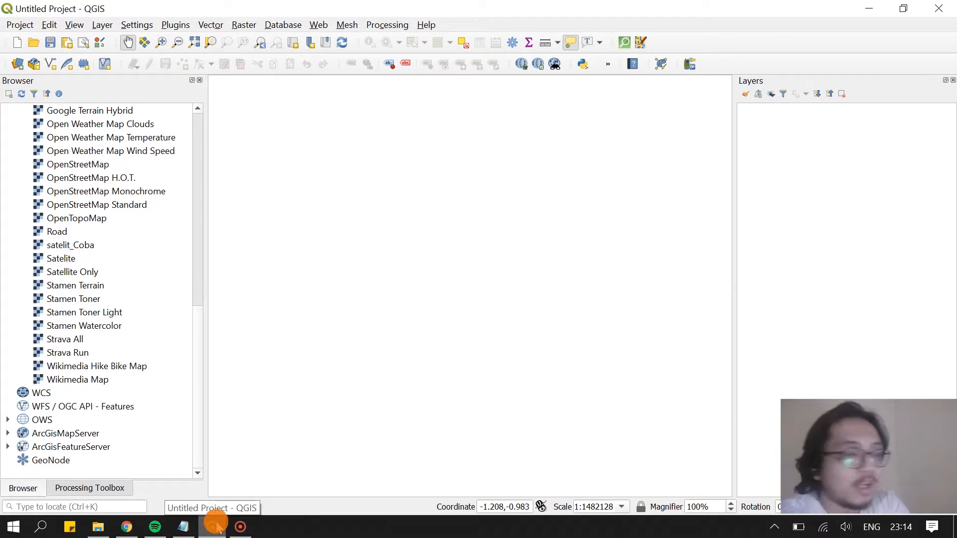
click(183, 527)
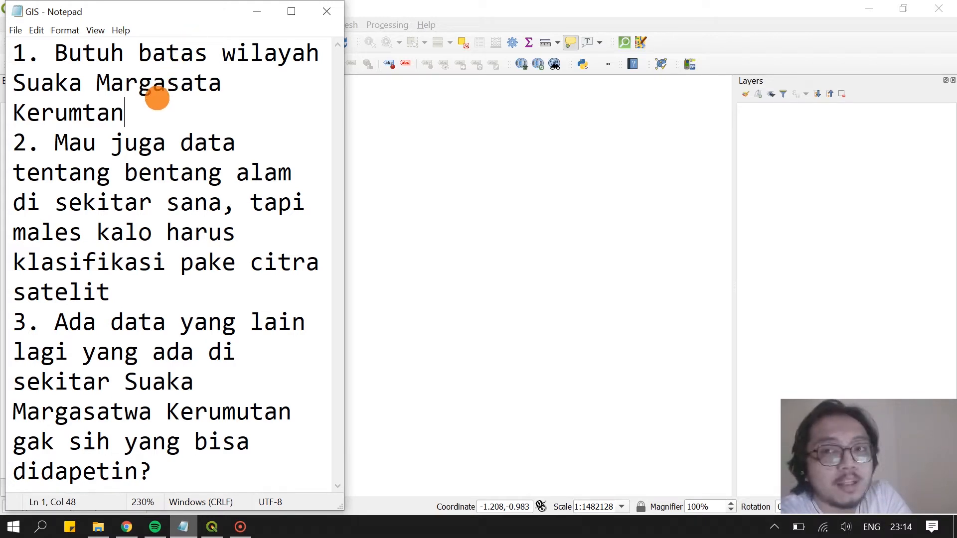
drag(149, 107, 3, 54)
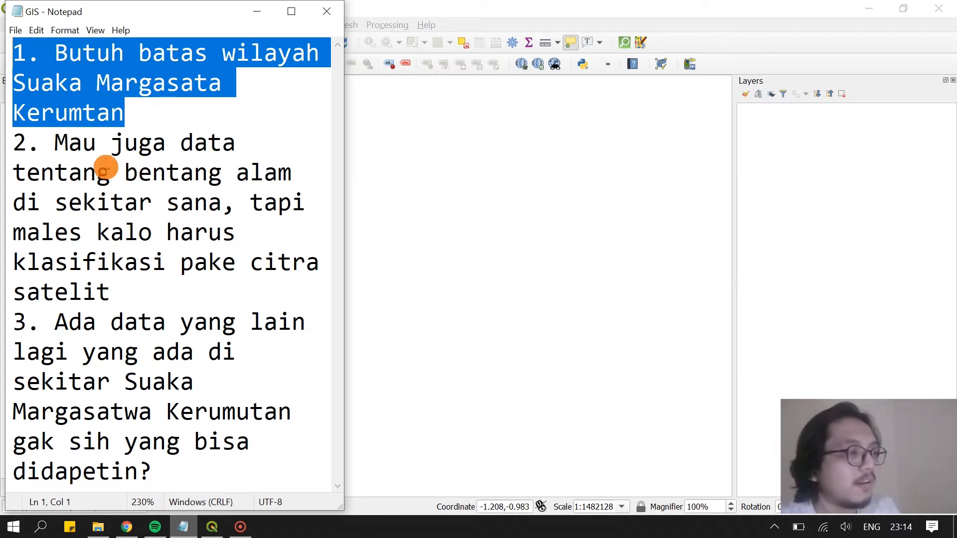
drag(16, 156, 271, 291)
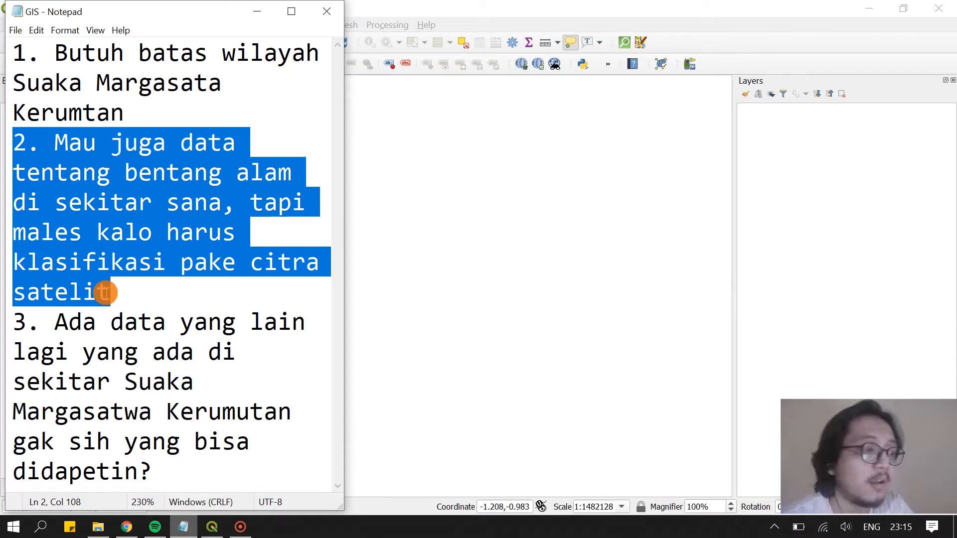
drag(16, 318, 271, 454)
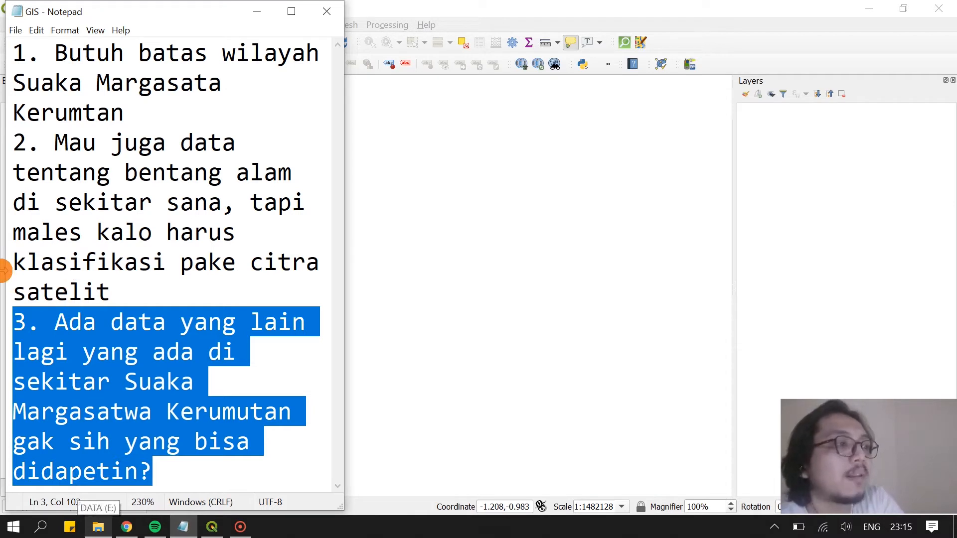
drag(125, 112, 4, 56)
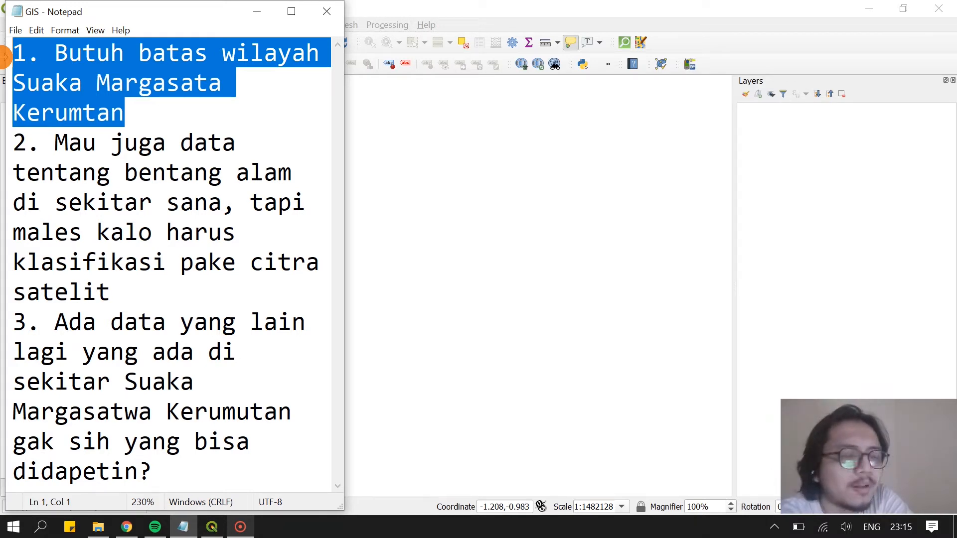
click(258, 11)
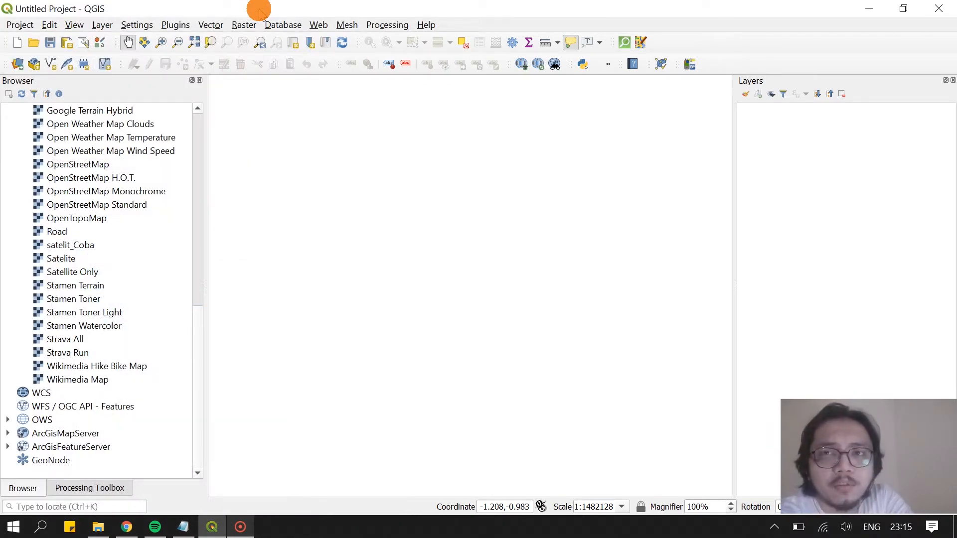
click(129, 527)
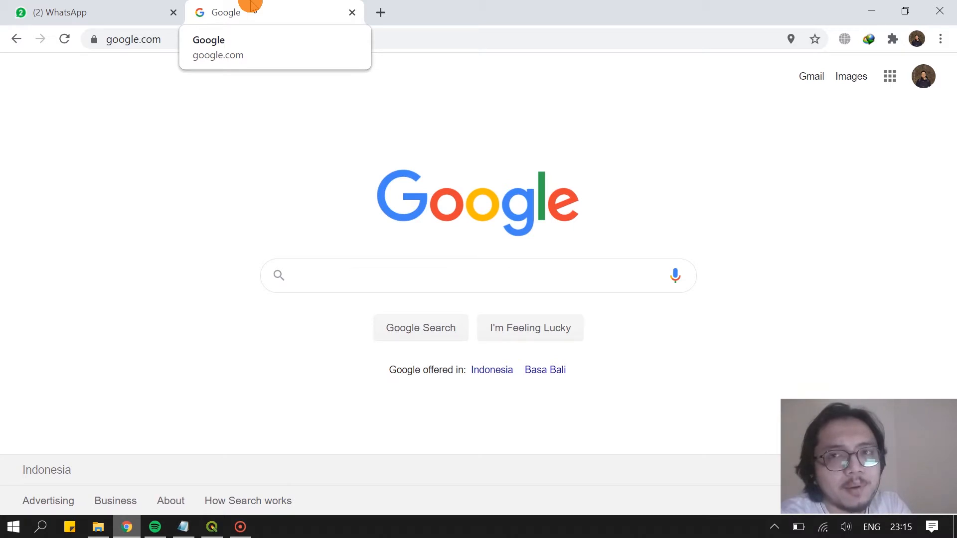
click(239, 526)
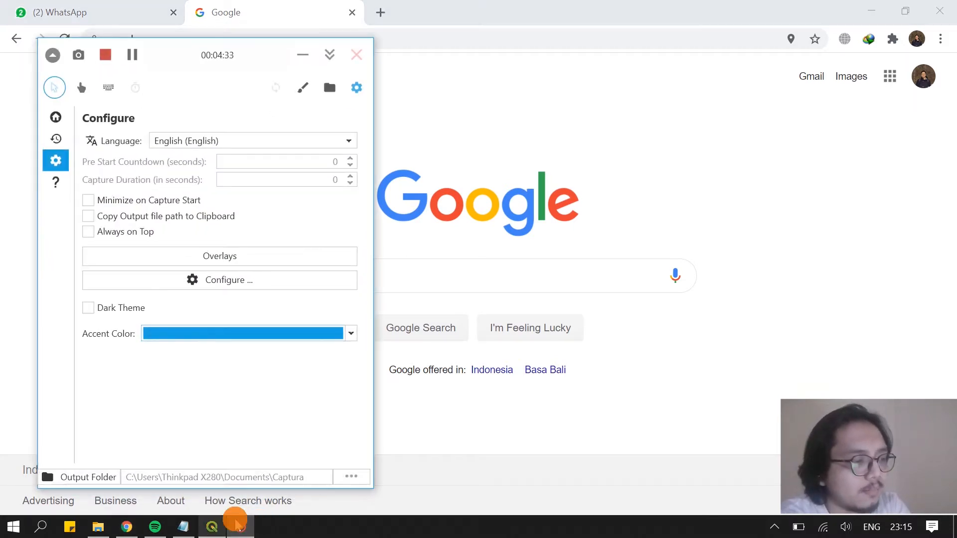
click(239, 527)
click(212, 526)
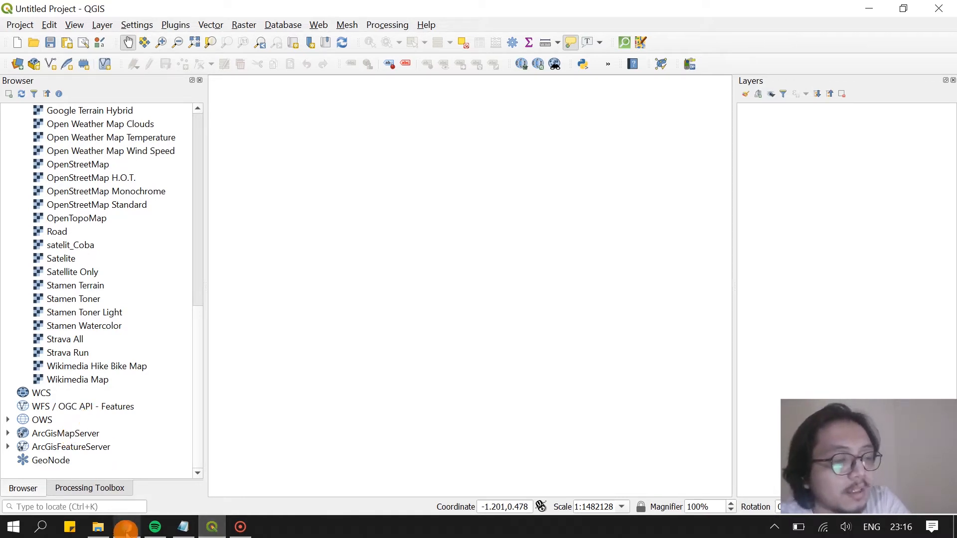
Switch to Chrome, search Google for "argis map server klhk" and accept the corrected spelling "arcgis map server klhk"
click(127, 527)
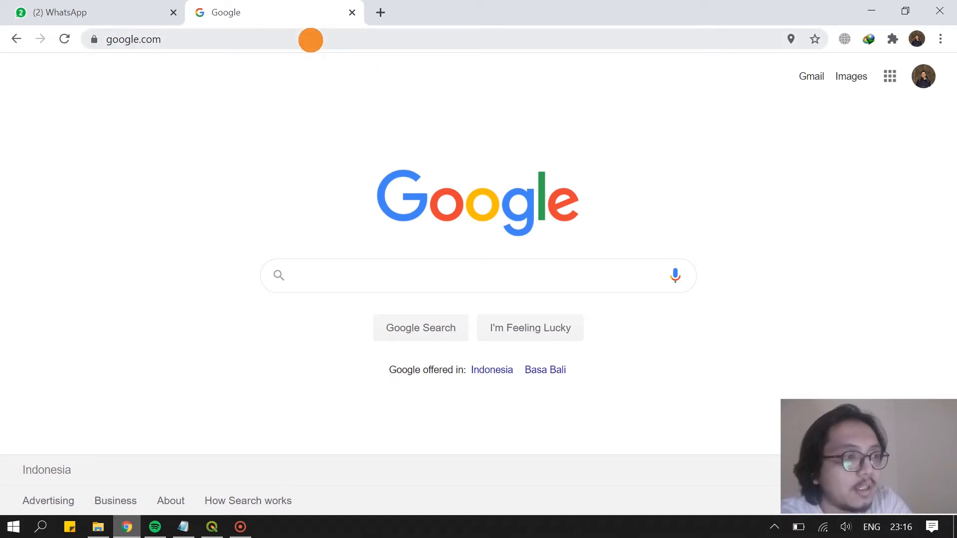
click(311, 40)
click(385, 287)
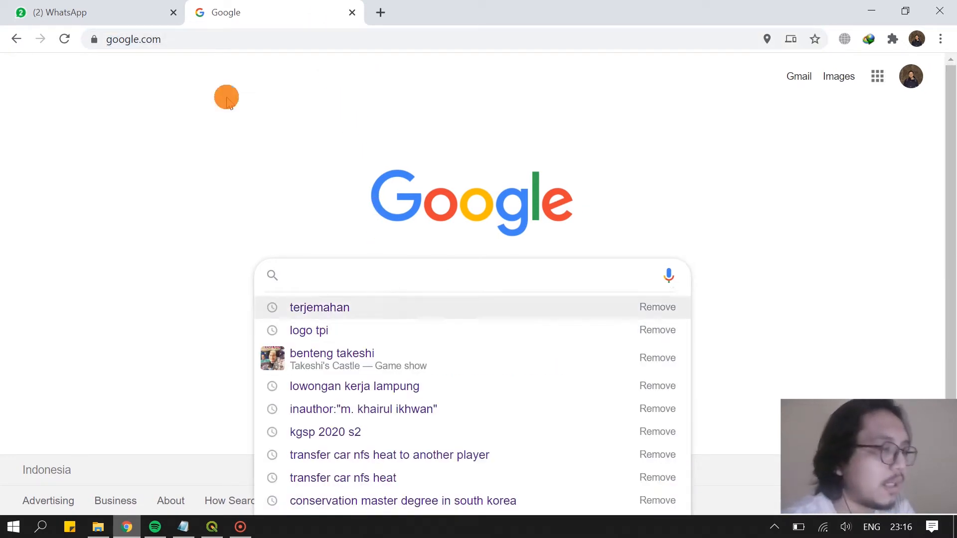
click(199, 109)
click(364, 286)
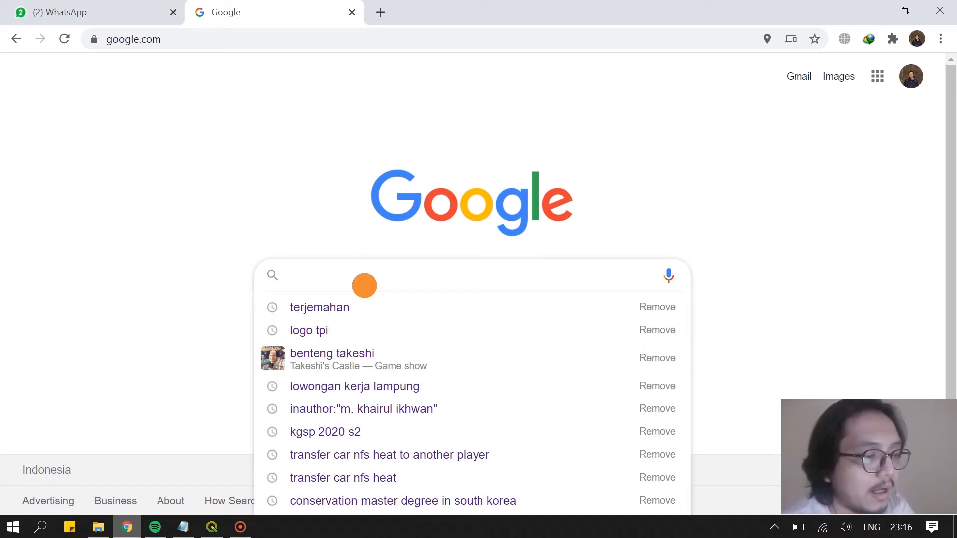
text(k)
key(BackSpace)
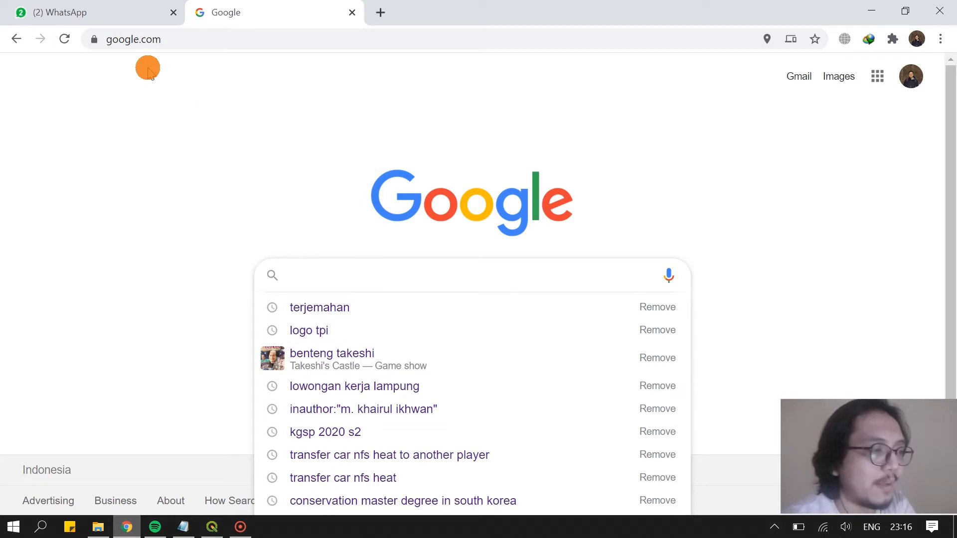
click(194, 42)
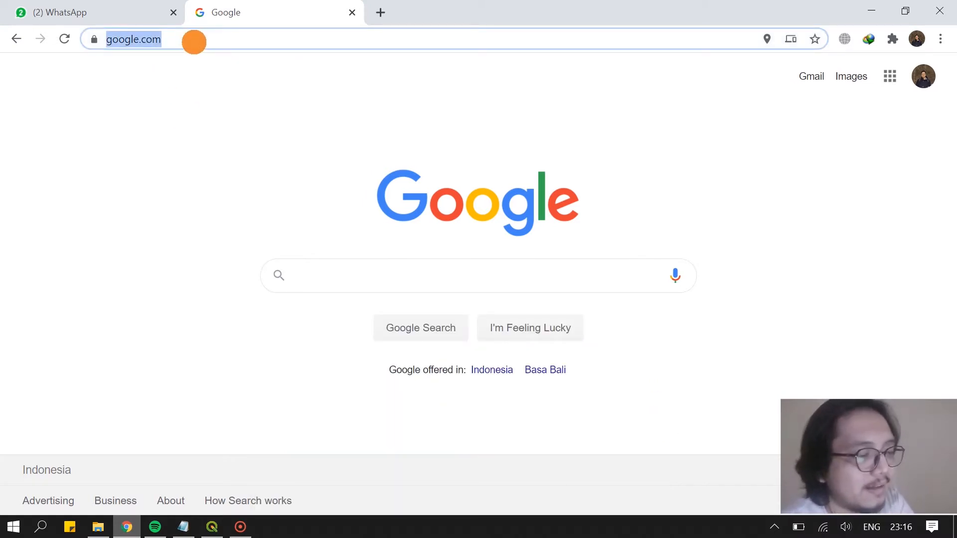
text(argis)
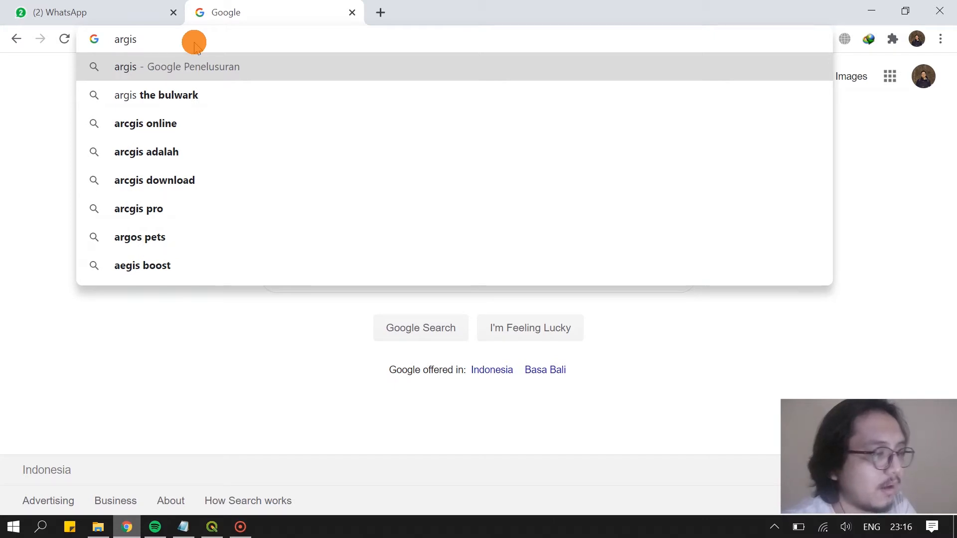
click(211, 527)
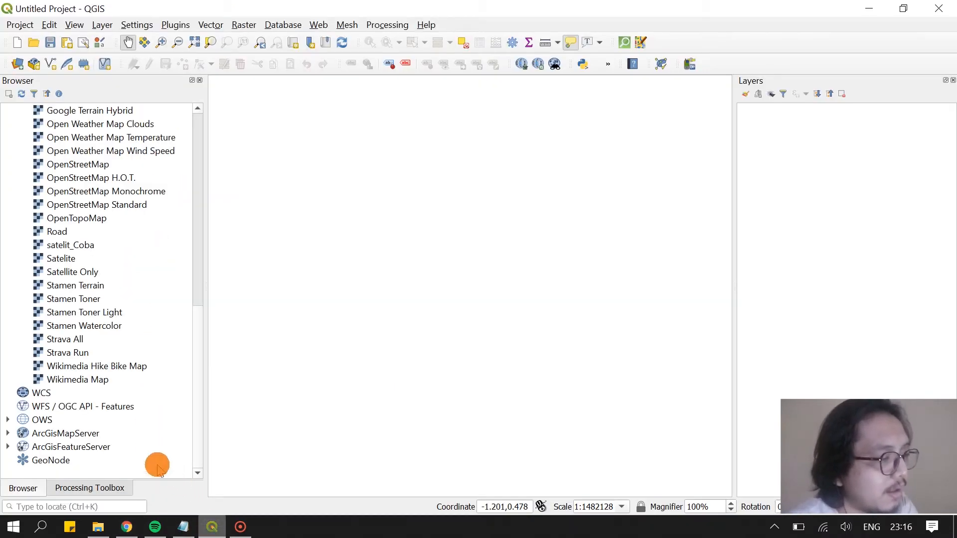
click(125, 527)
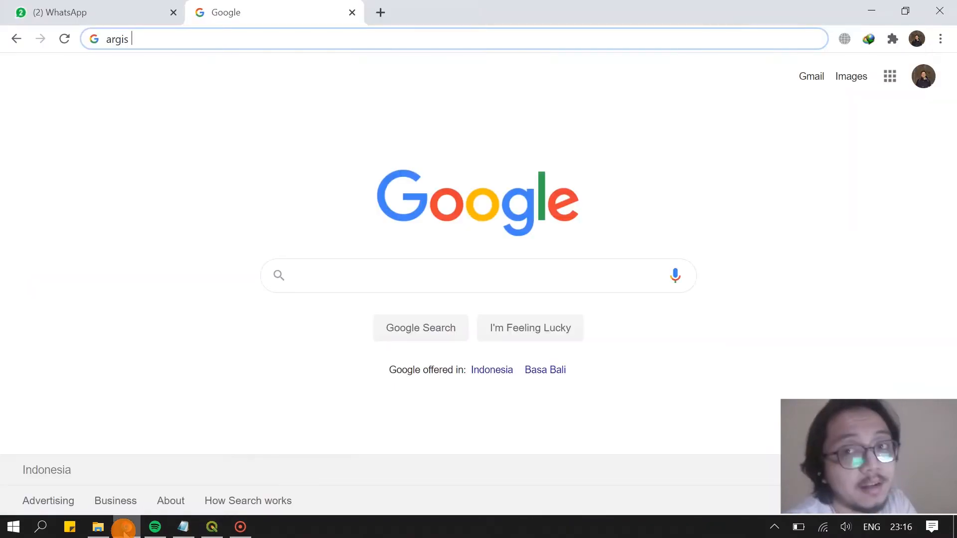
text(map server )
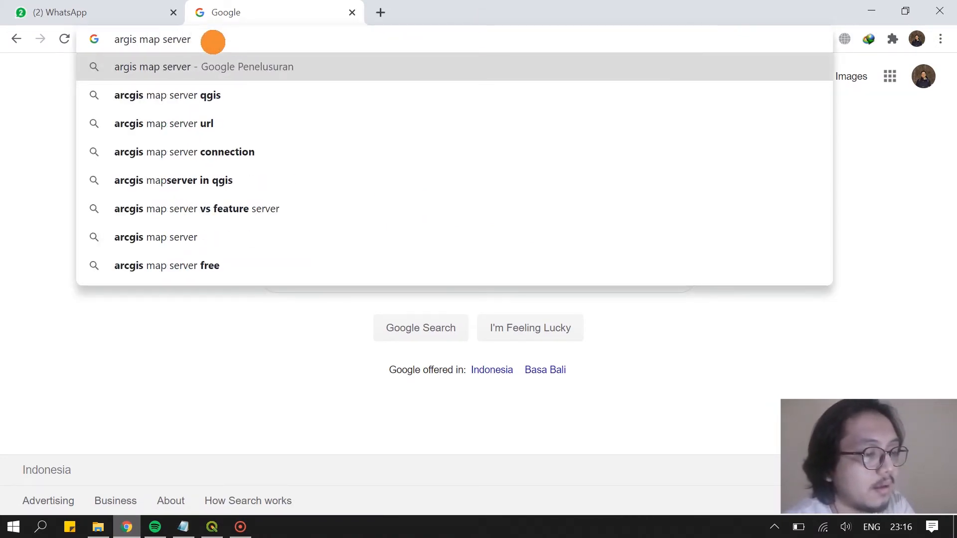
text(klhk)
key(Return)
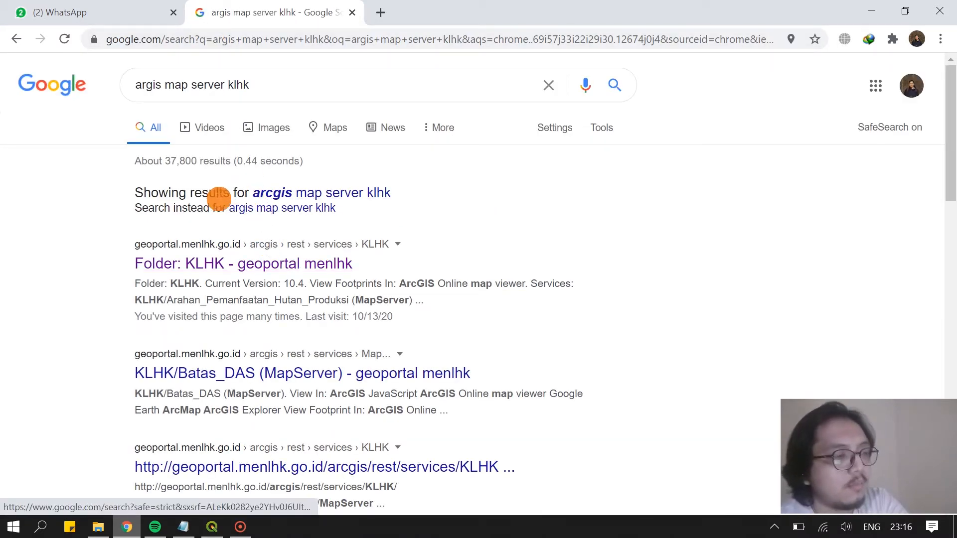
click(324, 194)
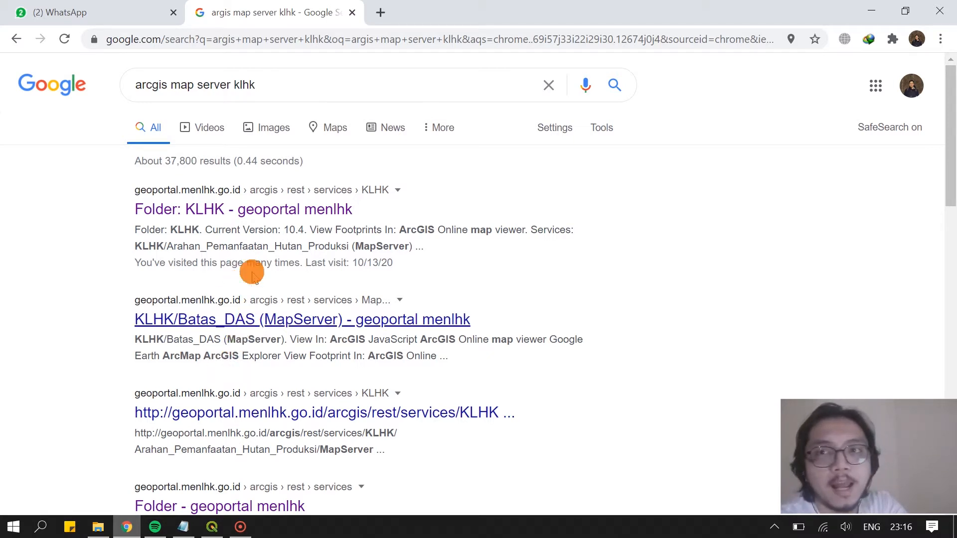
Open the "Folder: KLHK - geoportal menlhk" search result and look through its list of map services
click(230, 211)
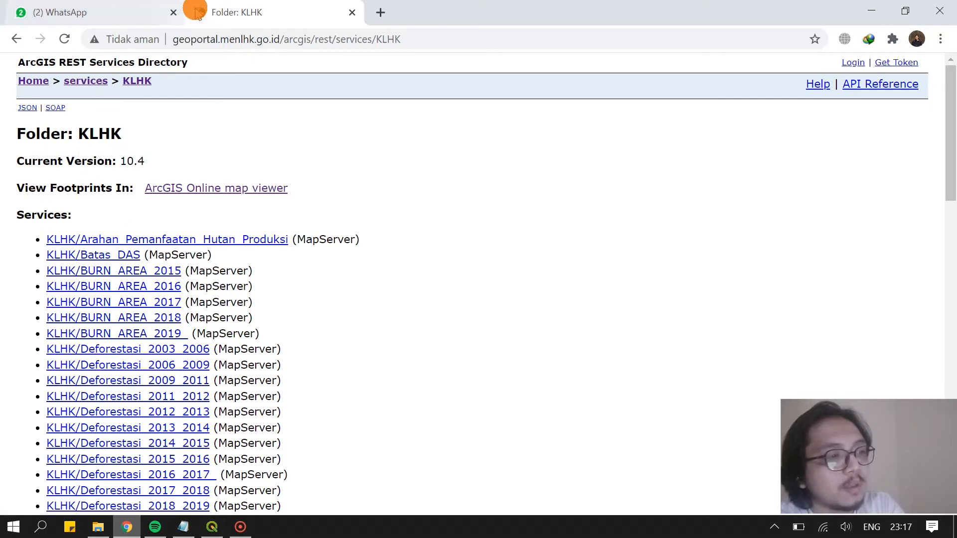
click(201, 39)
click(32, 80)
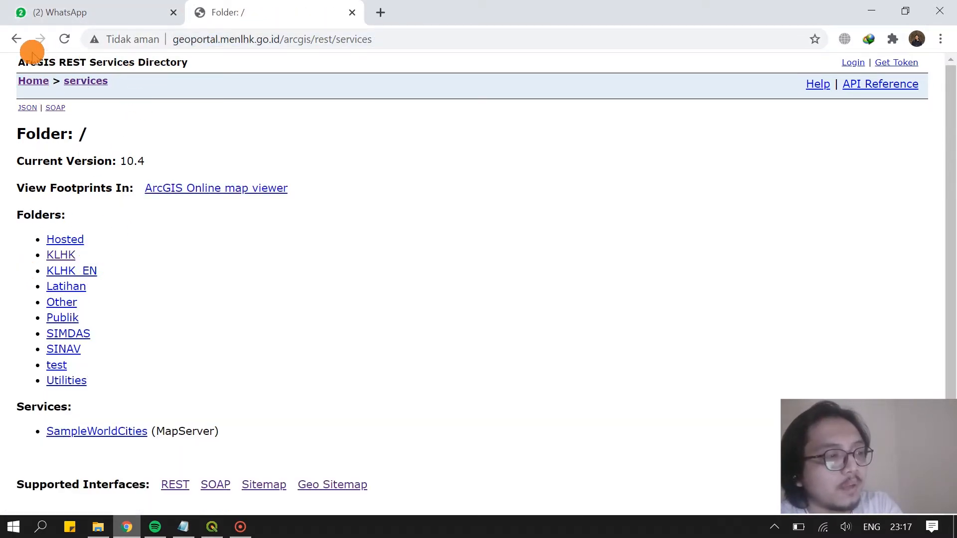
click(18, 40)
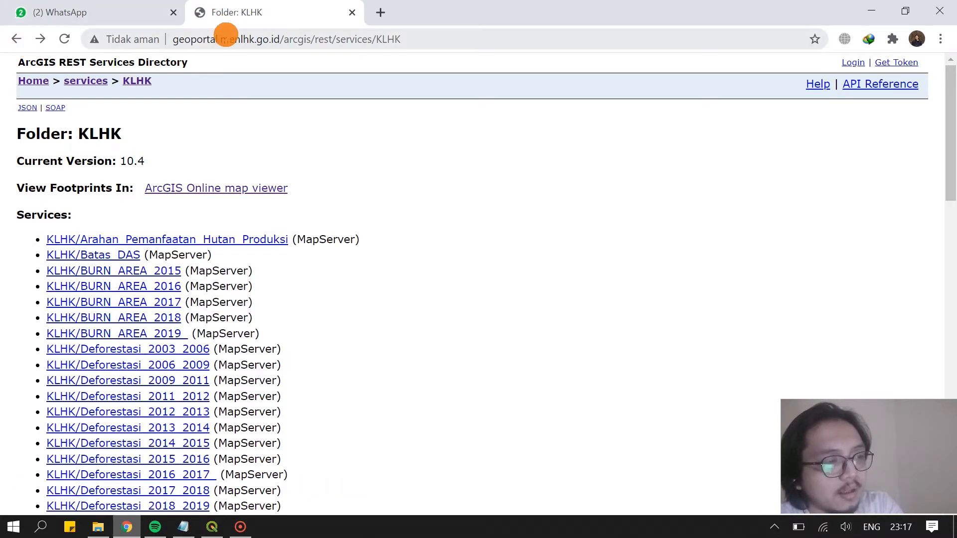
click(225, 38)
scroll(116, 269, down, 3)
scroll(116, 287, down, 7)
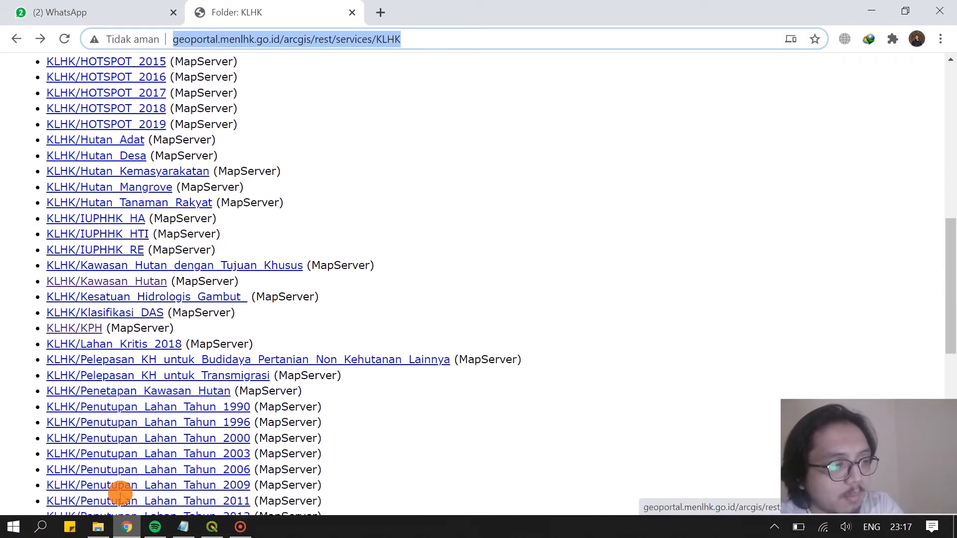
scroll(150, 299, up, 10)
Copy the URL of the geoportal's root services directory and switch back to QGIS
click(43, 83)
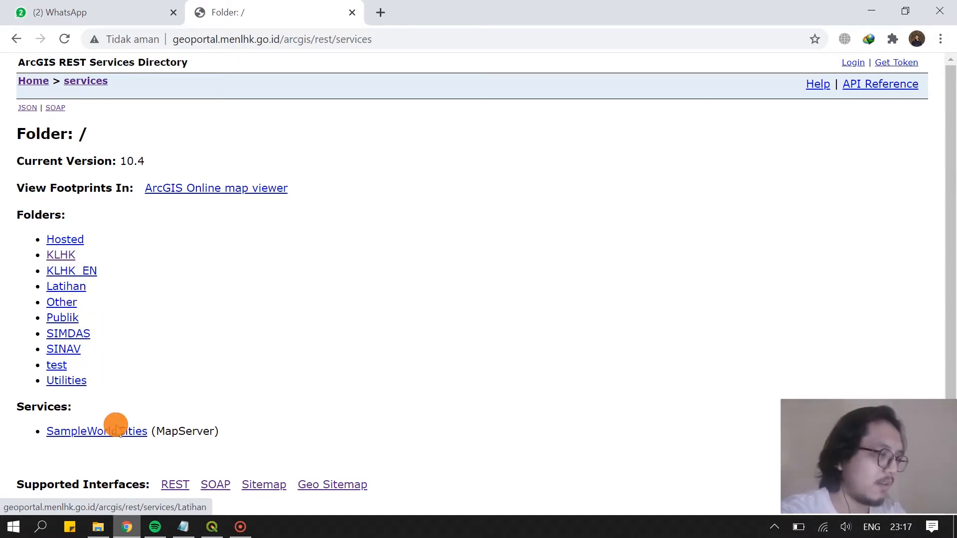
click(190, 39)
key(ctrl+c)
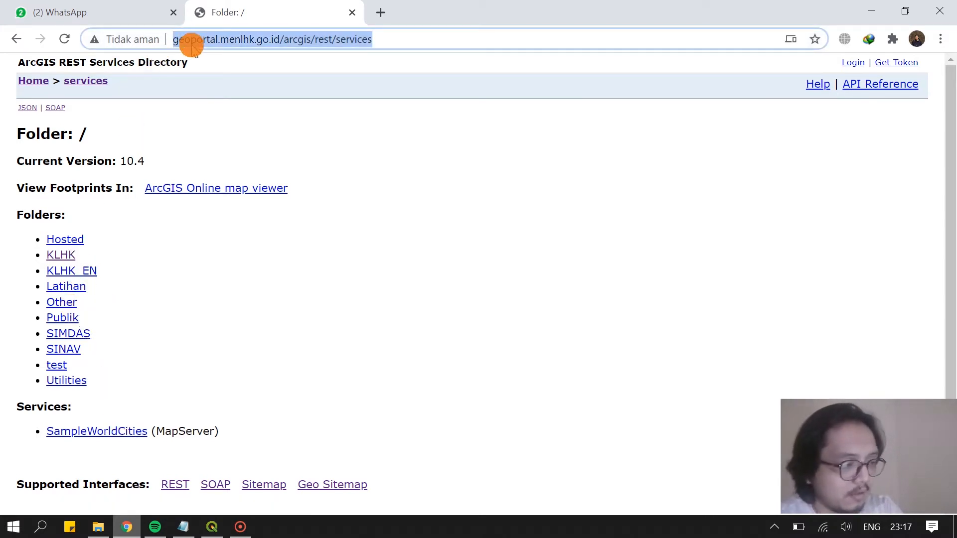
click(212, 527)
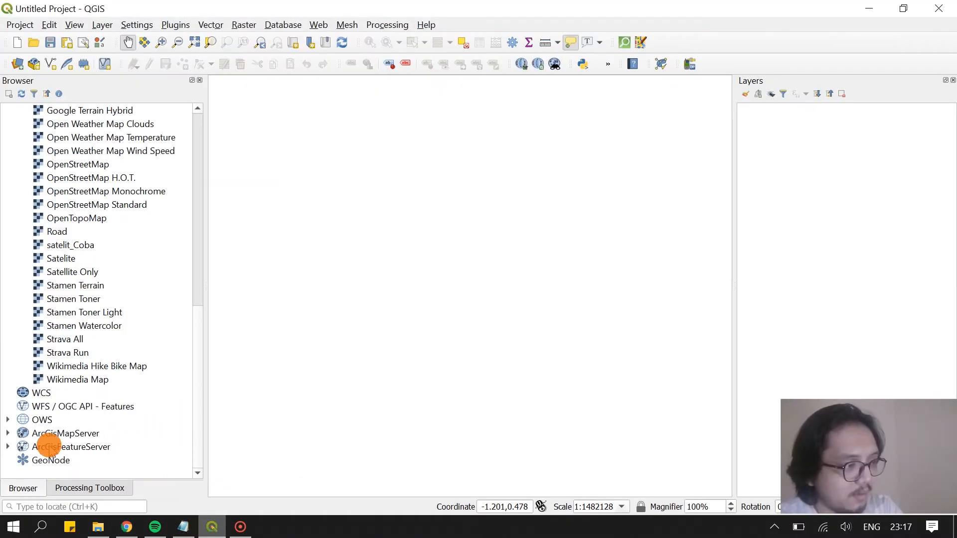
click(45, 433)
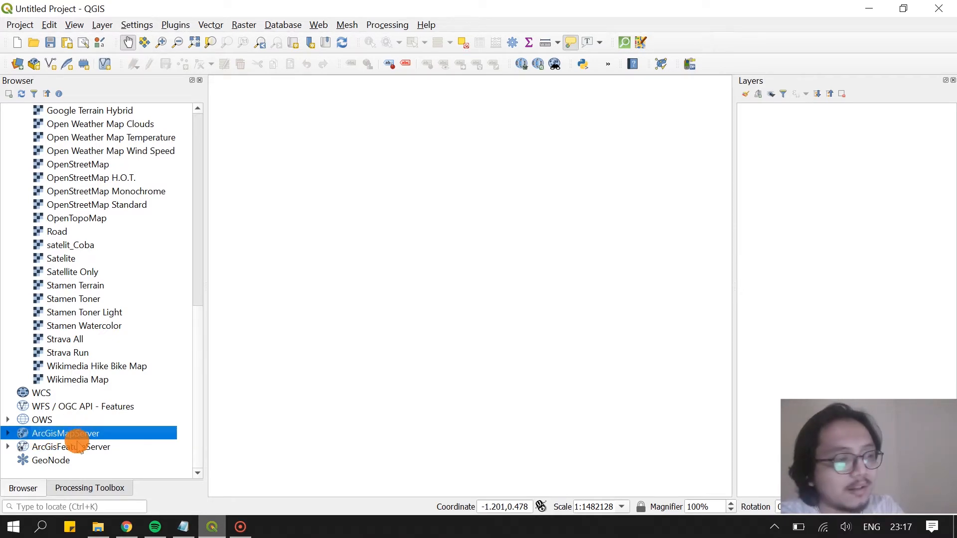
right_click(78, 451)
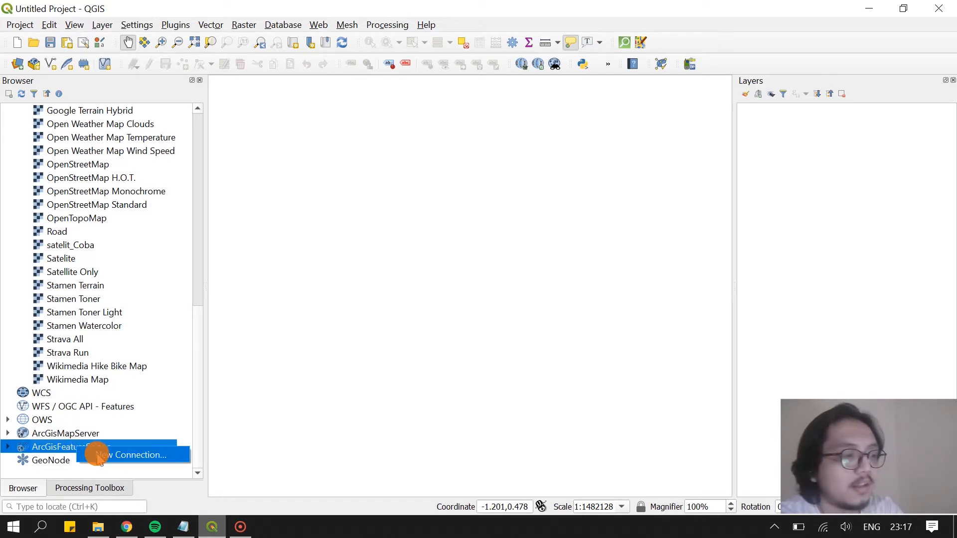
click(102, 454)
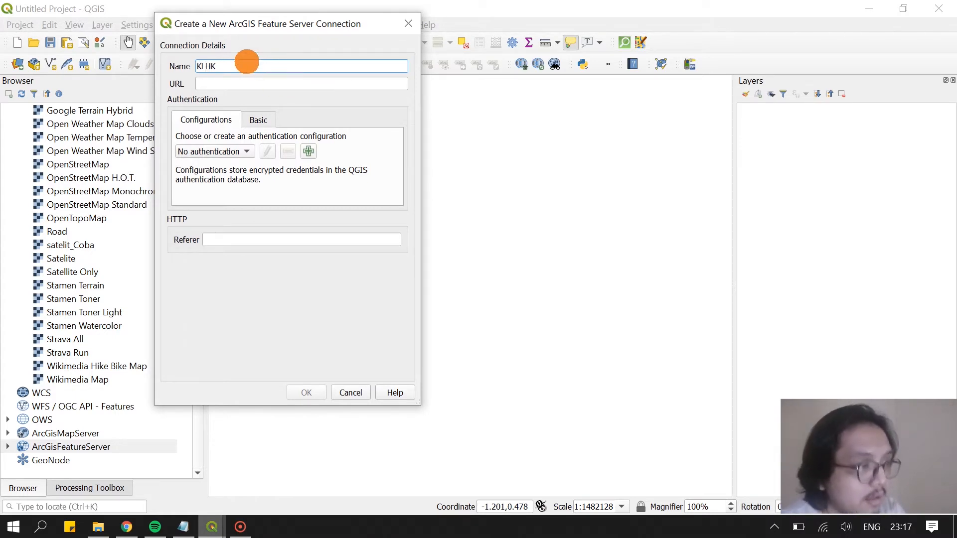
click(234, 86)
key(ctrl+v)
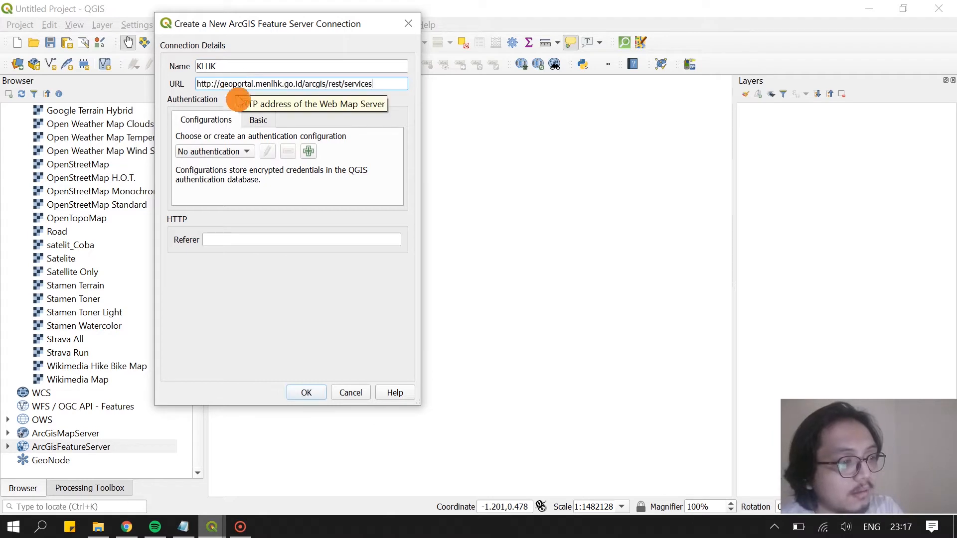
click(347, 391)
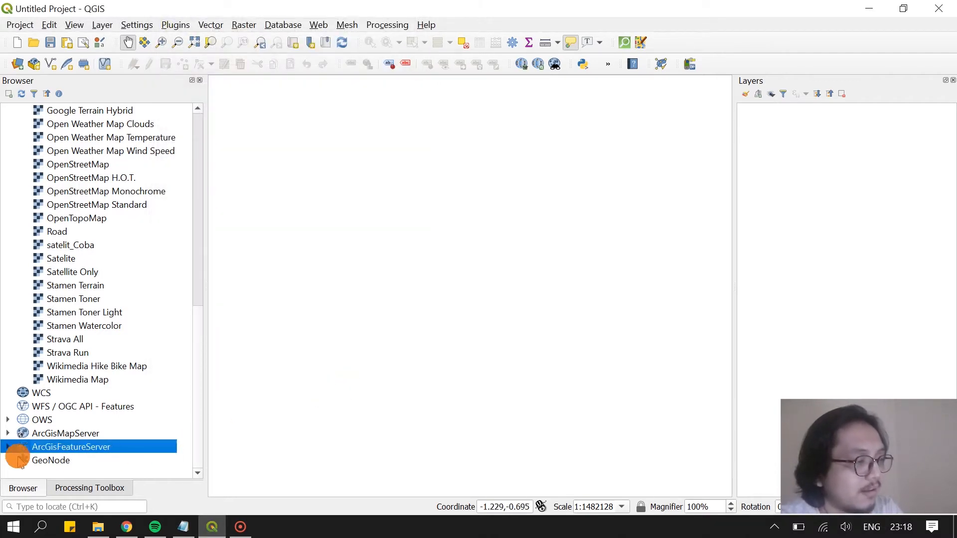
Expand the ArcGisFeatureServer connections and the existing KLHK connection to list its services
click(8, 446)
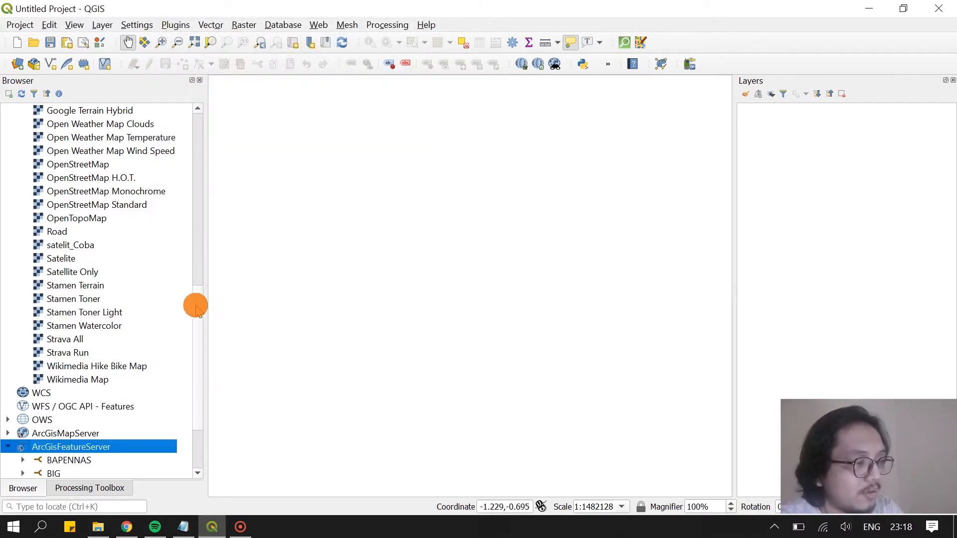
scroll(195, 324, down, 3)
double_click(45, 421)
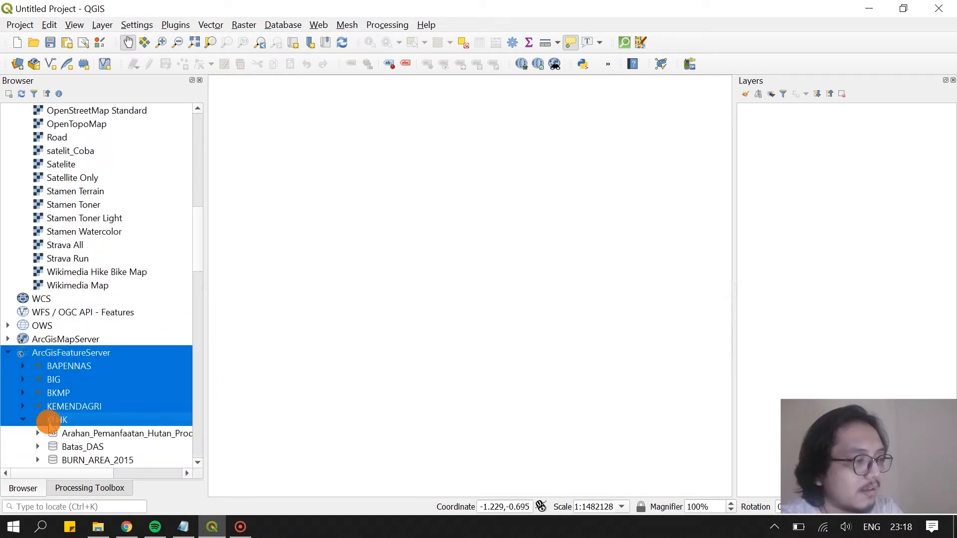
Look through the KLHK service list and reread the first request in the GIS note, about the Suaka Margasatwa Kerumutan boundary
scroll(59, 420, down, 11)
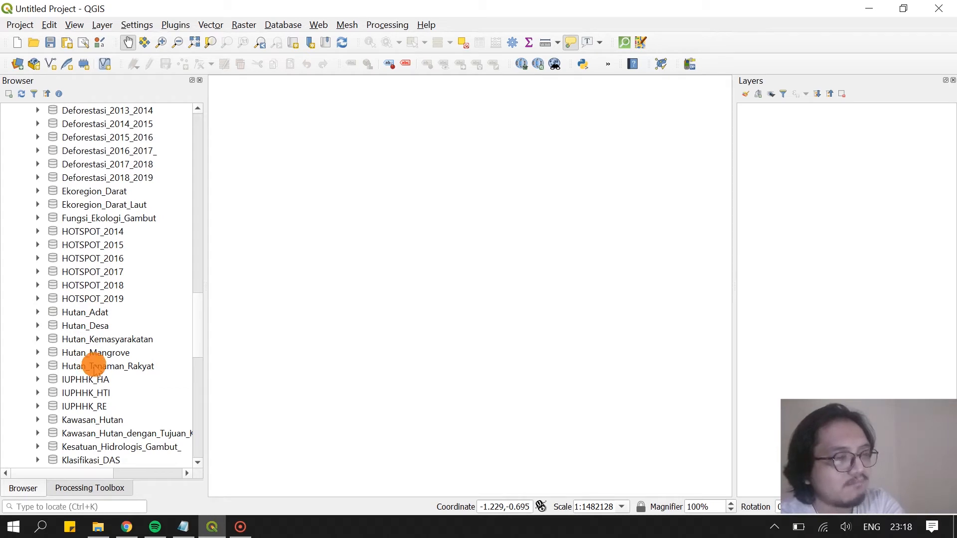
click(184, 526)
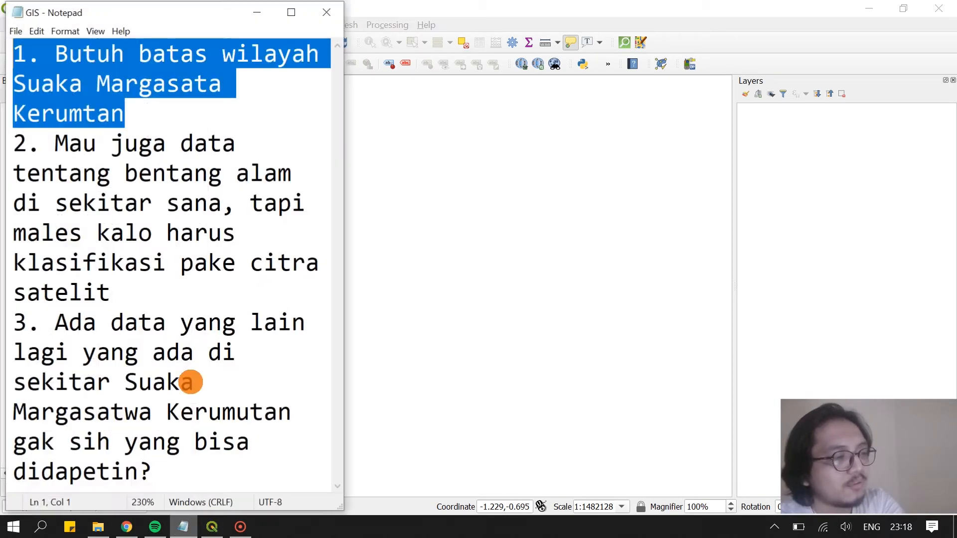
click(145, 66)
drag(156, 96, 36, 63)
click(126, 114)
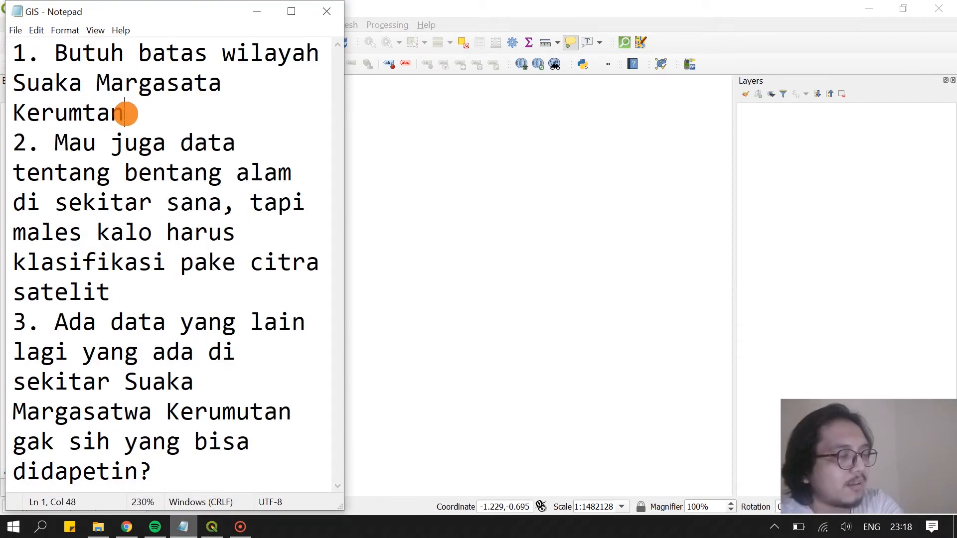
drag(125, 114, 20, 80)
click(441, 198)
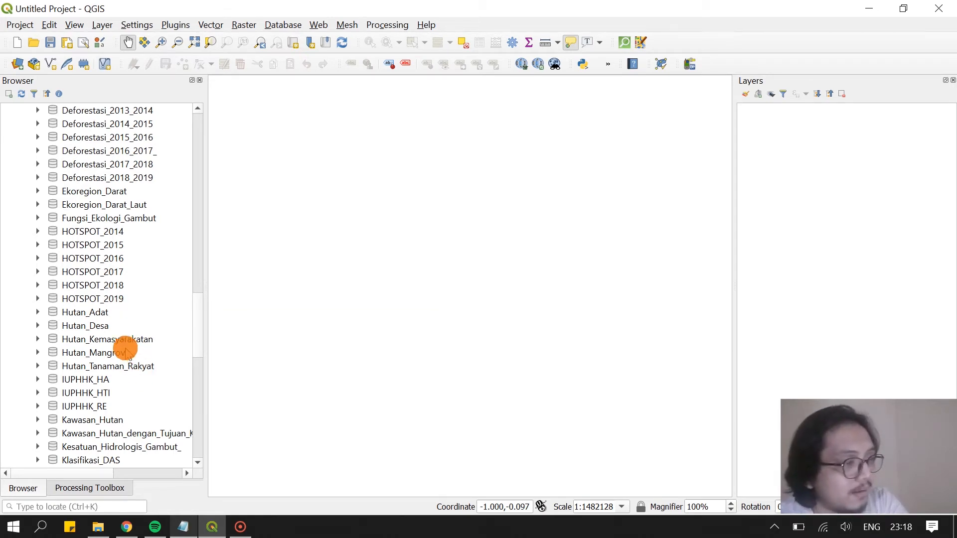
Expand the Kawasan_Hutan and KPH services of the KLHK connection and add the KPHK layer to the project
click(100, 312)
scroll(124, 348, down, 1)
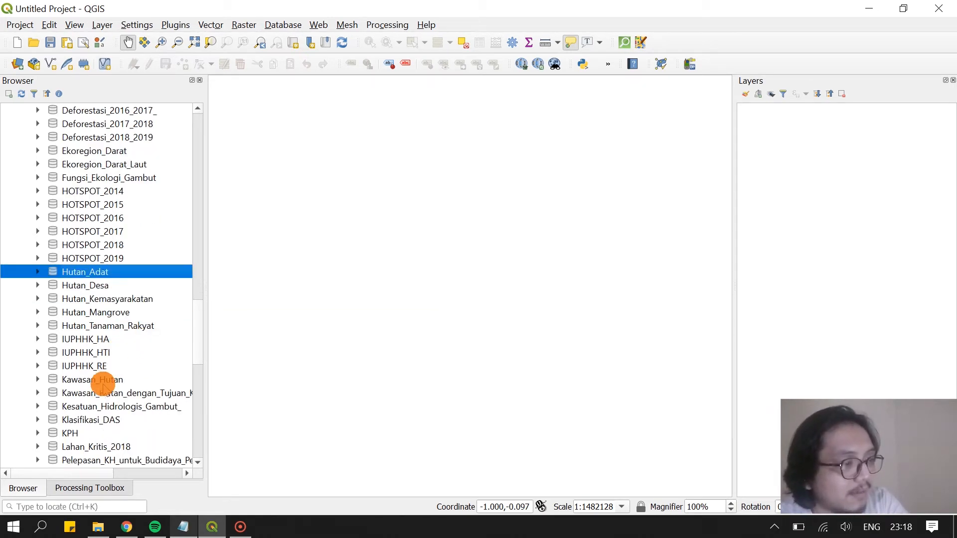
click(37, 379)
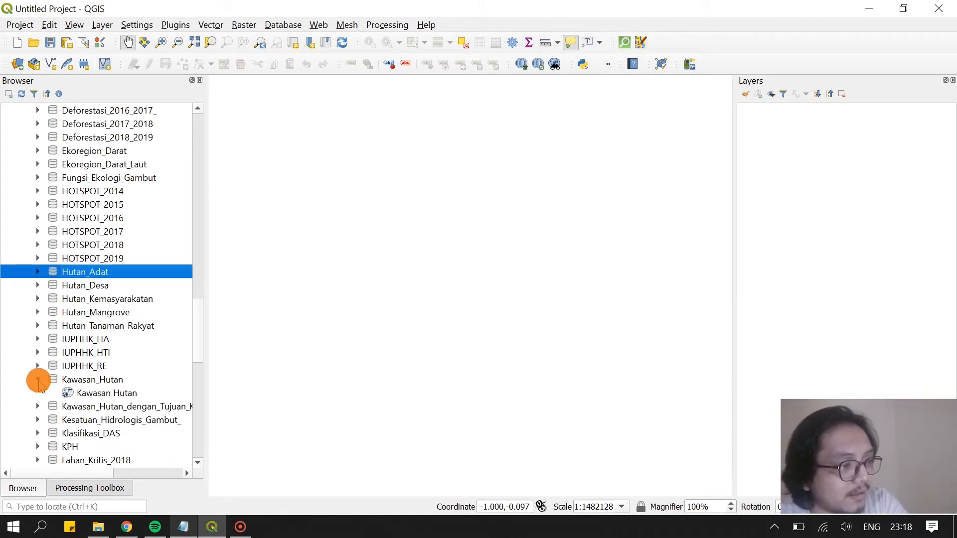
click(64, 394)
scroll(78, 396, down, 2)
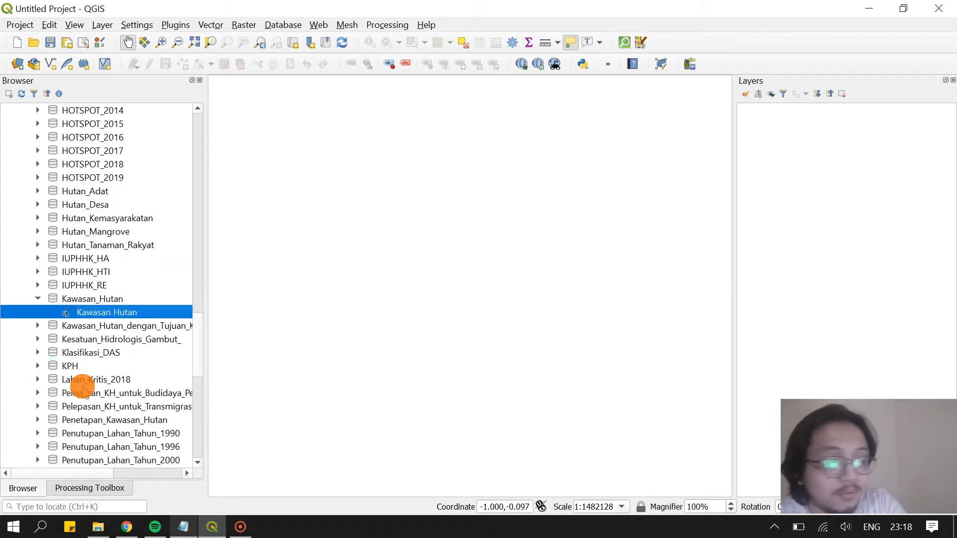
click(87, 298)
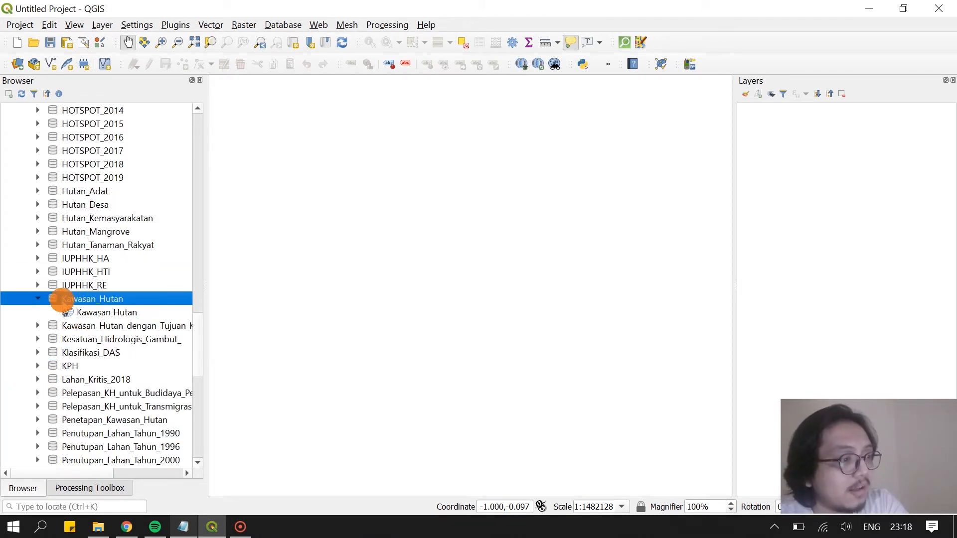
click(38, 366)
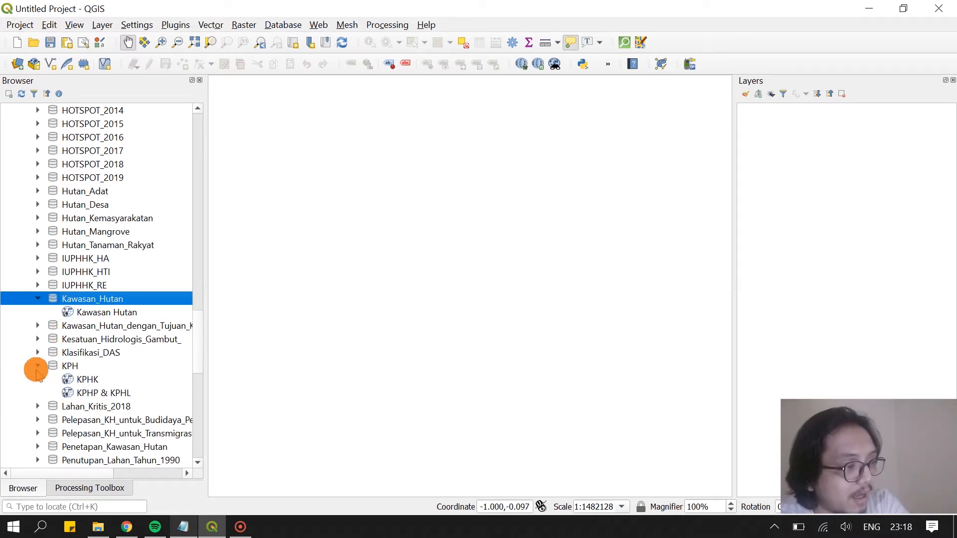
click(93, 382)
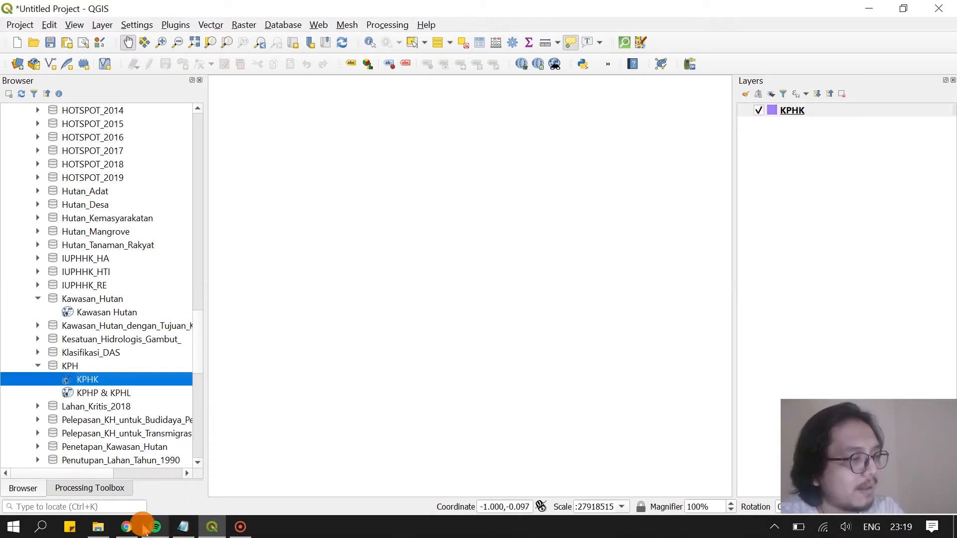
Switch to Chrome, search Google for "KPH klhk" in a new tab, and return to QGIS
click(126, 527)
click(381, 12)
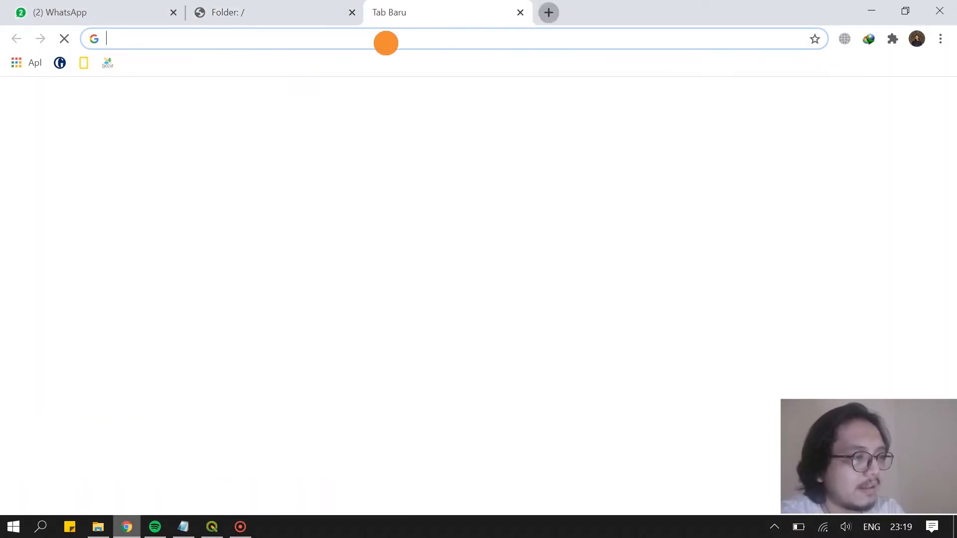
click(384, 40)
text(KPH klhk)
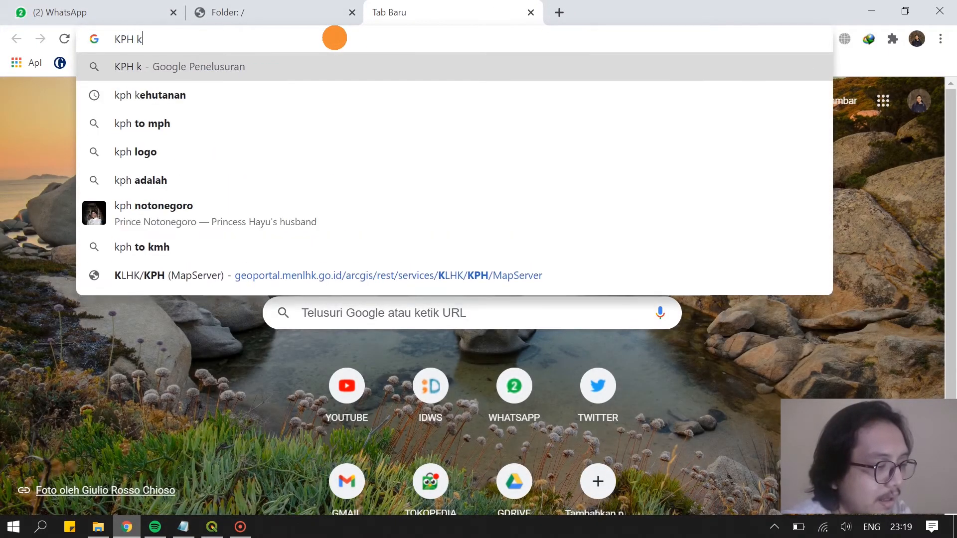
key(Return)
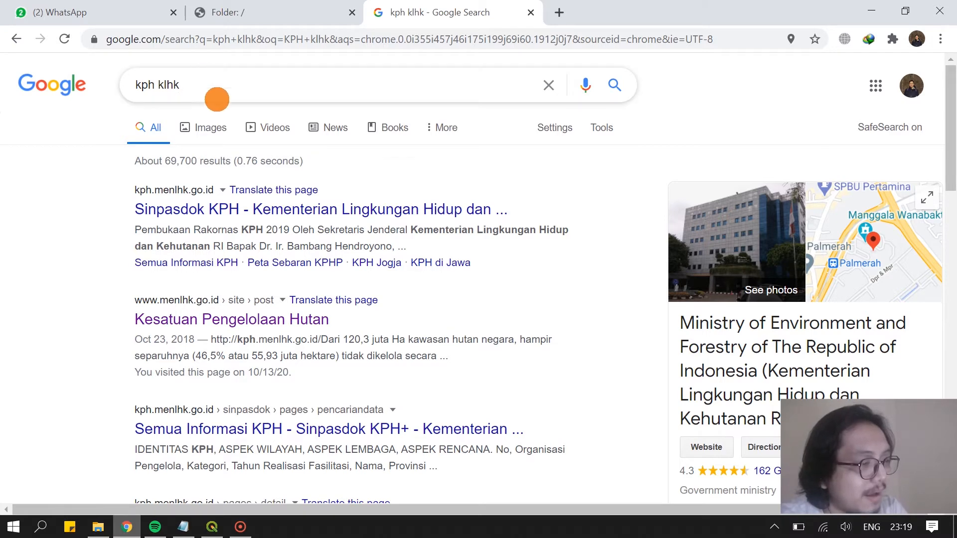
scroll(217, 100, down, 3)
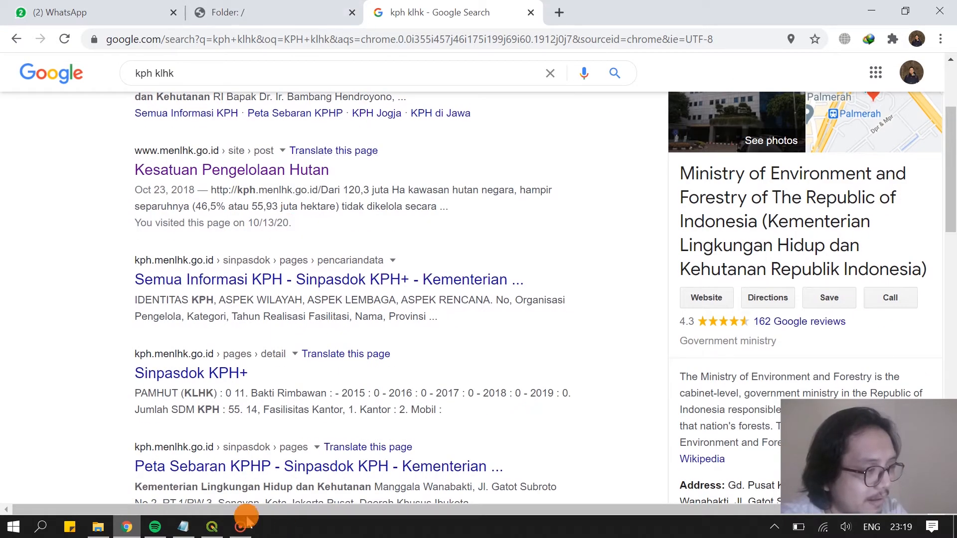
click(212, 527)
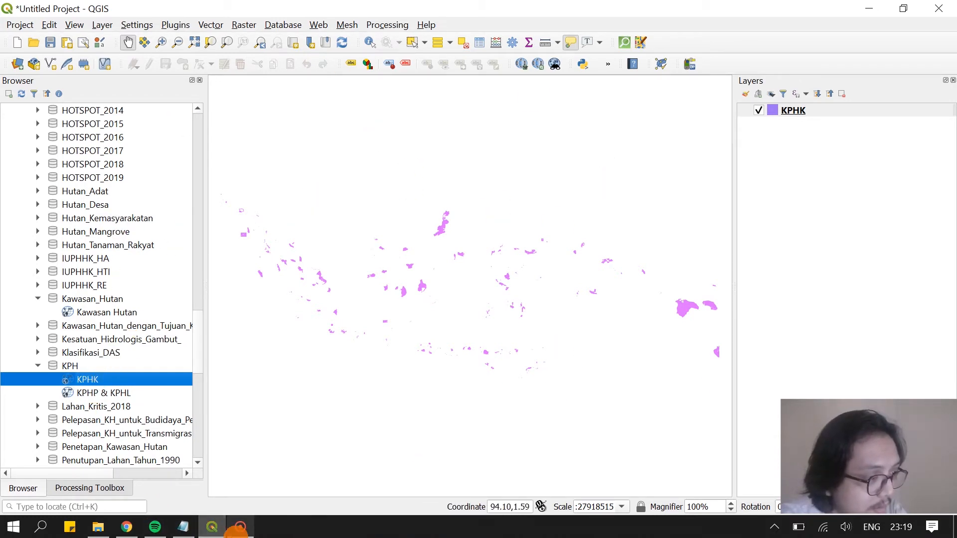
click(239, 527)
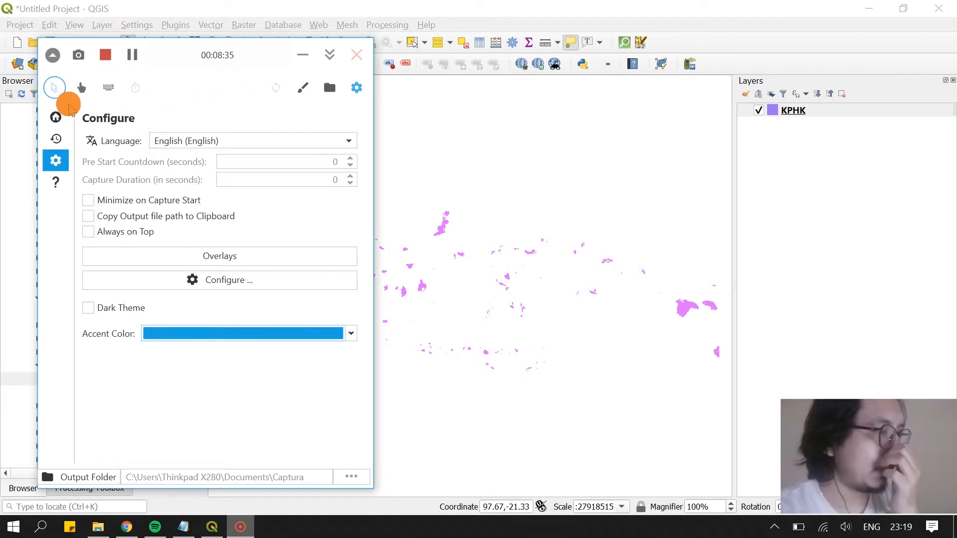
click(56, 120)
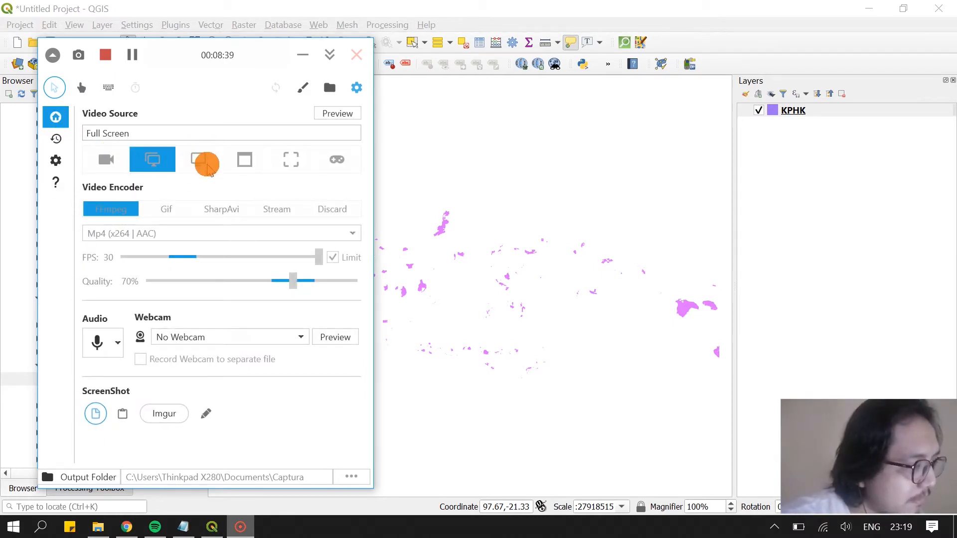
click(105, 61)
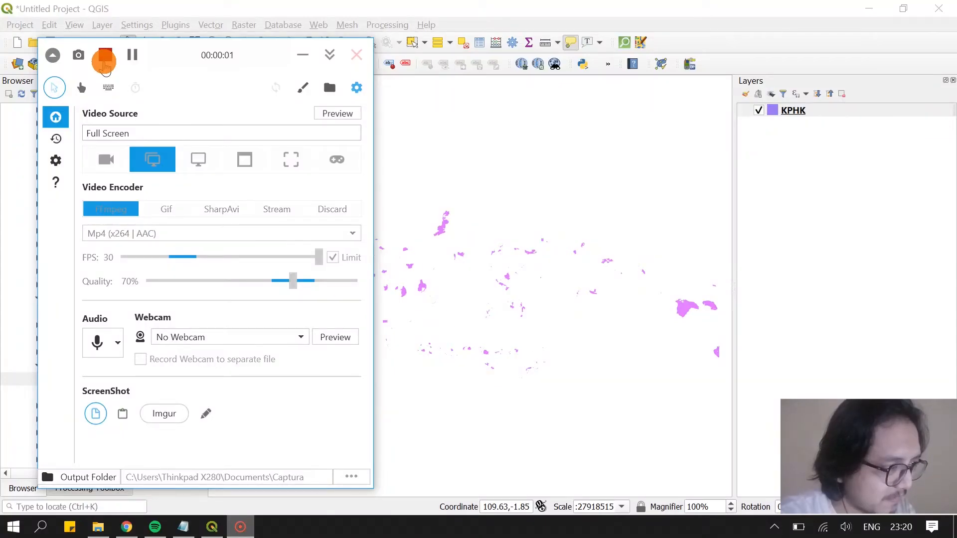
click(419, 179)
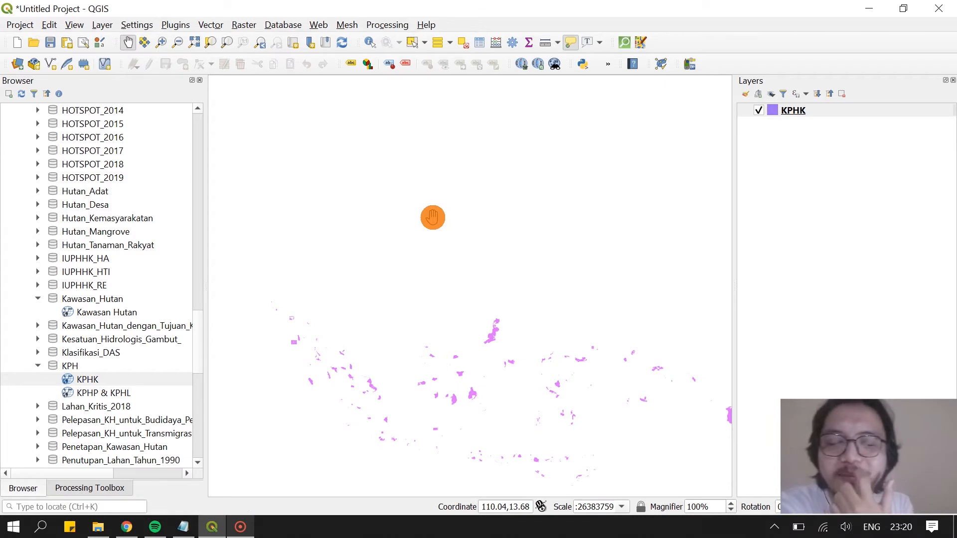
drag(479, 307, 419, 201)
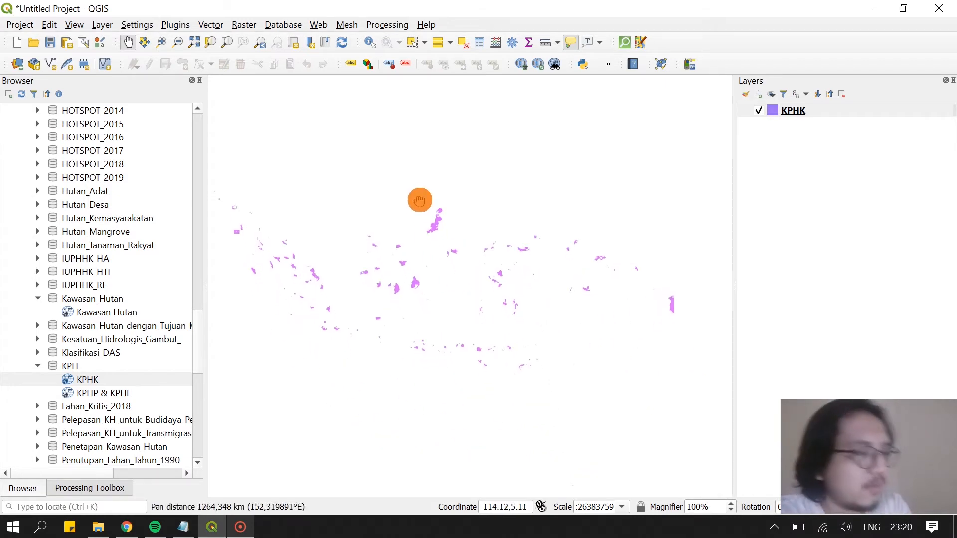
click(126, 527)
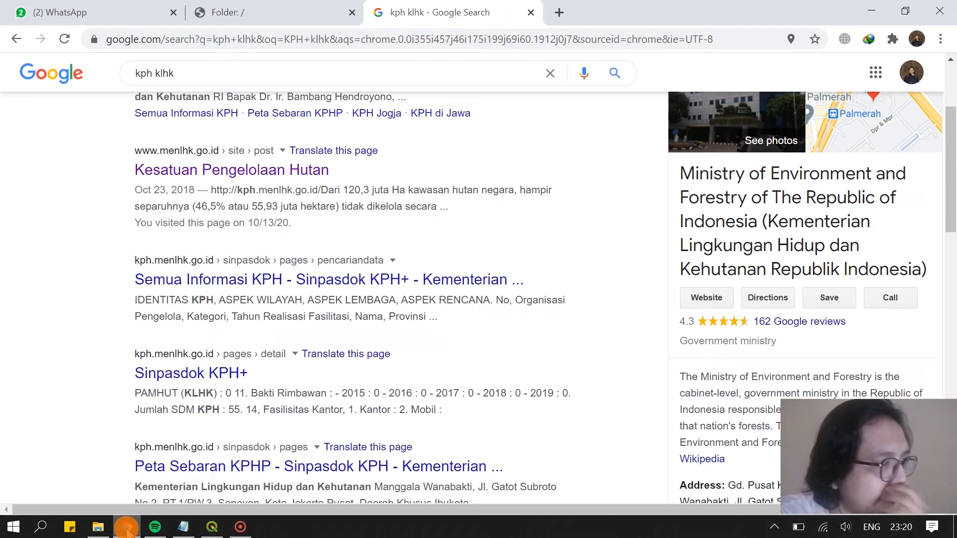
click(212, 527)
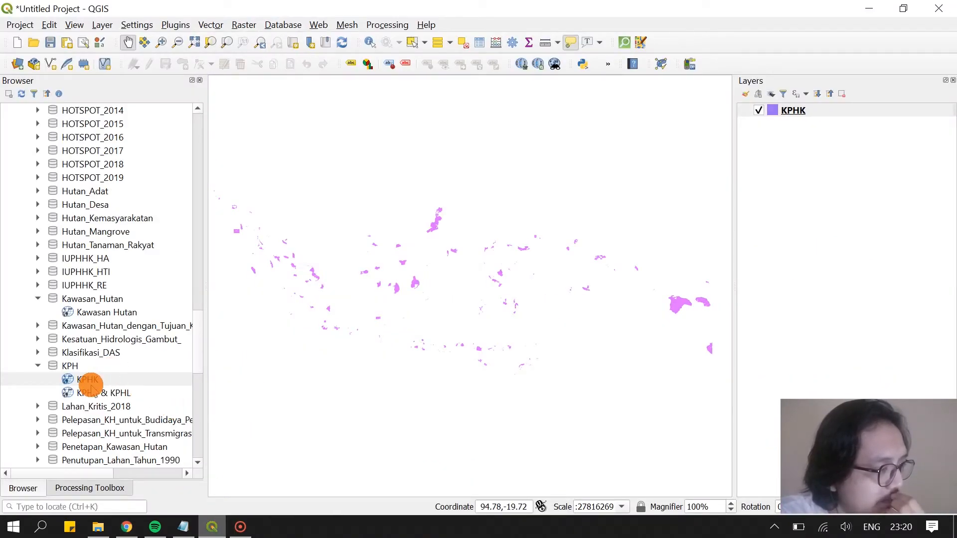
Switch to Chrome and replace the Google search with the suggested query "kphk dalam klhk"
click(126, 527)
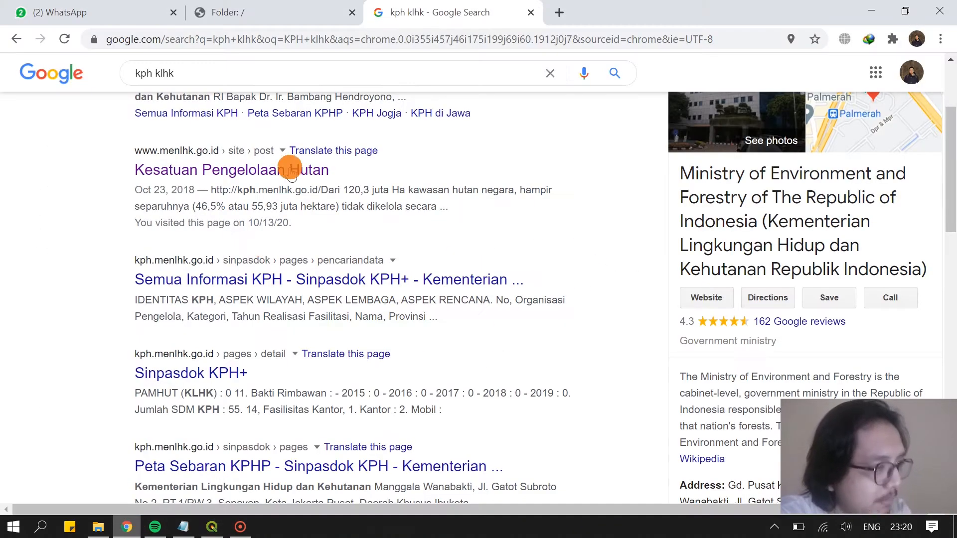
drag(260, 75, 111, 75)
text(KP)
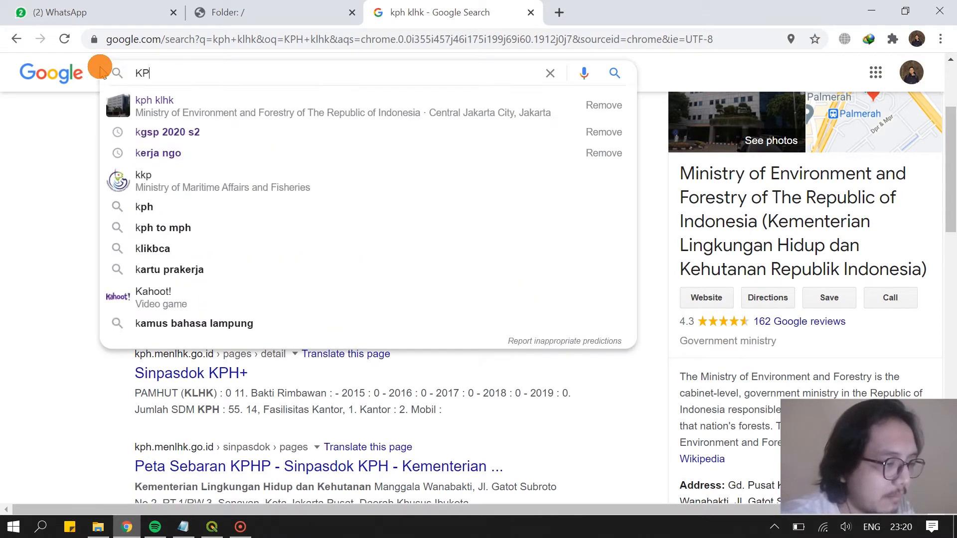
text(HK)
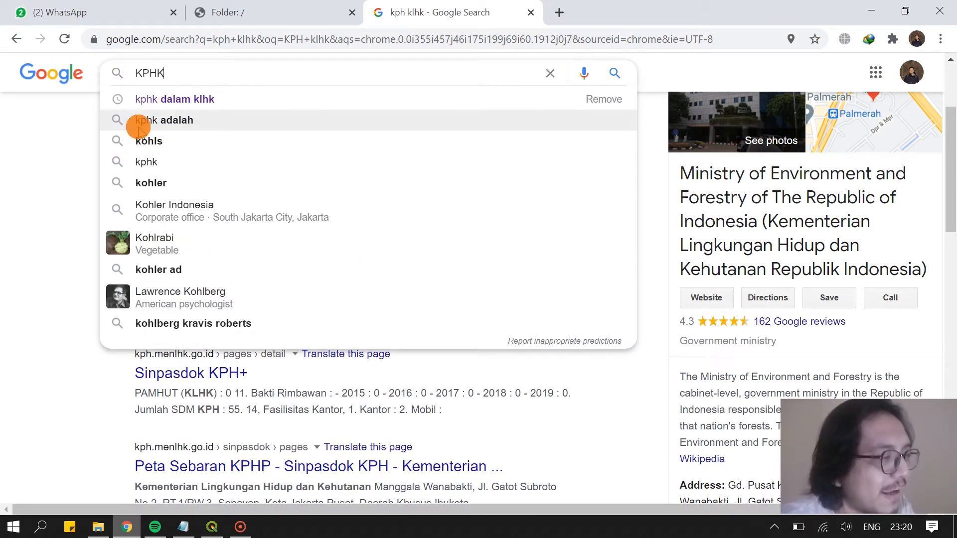
click(185, 99)
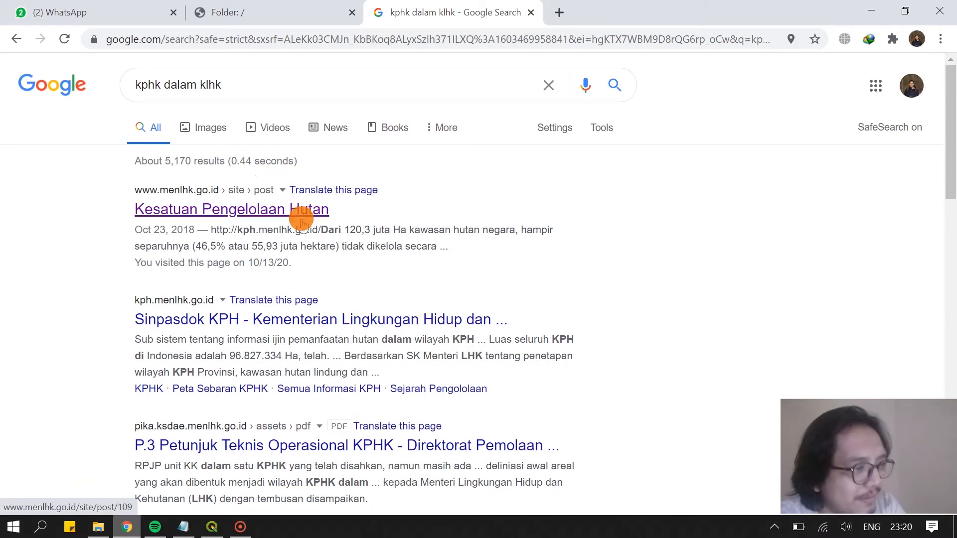
Download the PDF "P.3 Petunjuk Teknis Operasional KPHK" from the search results and open it in Chrome
scroll(361, 330, down, 1)
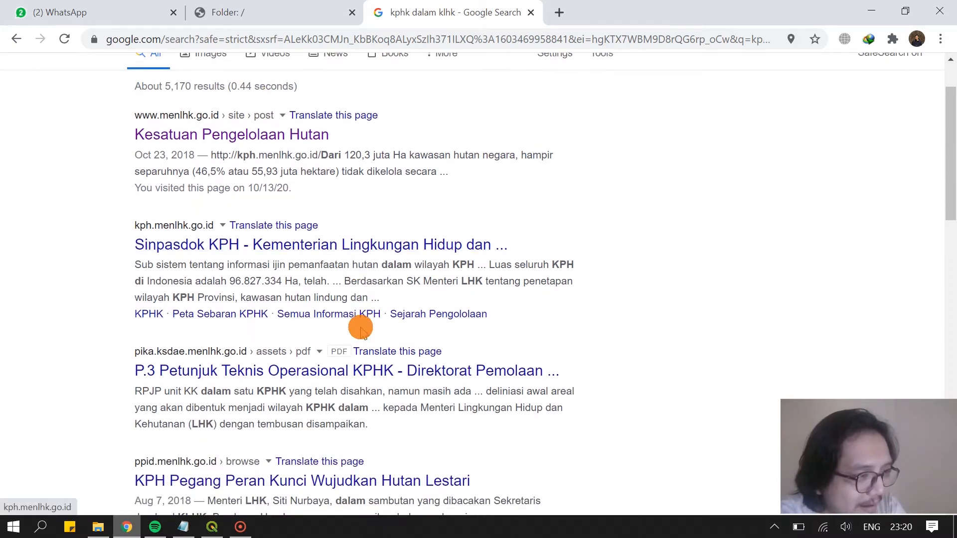
scroll(363, 334, down, 1)
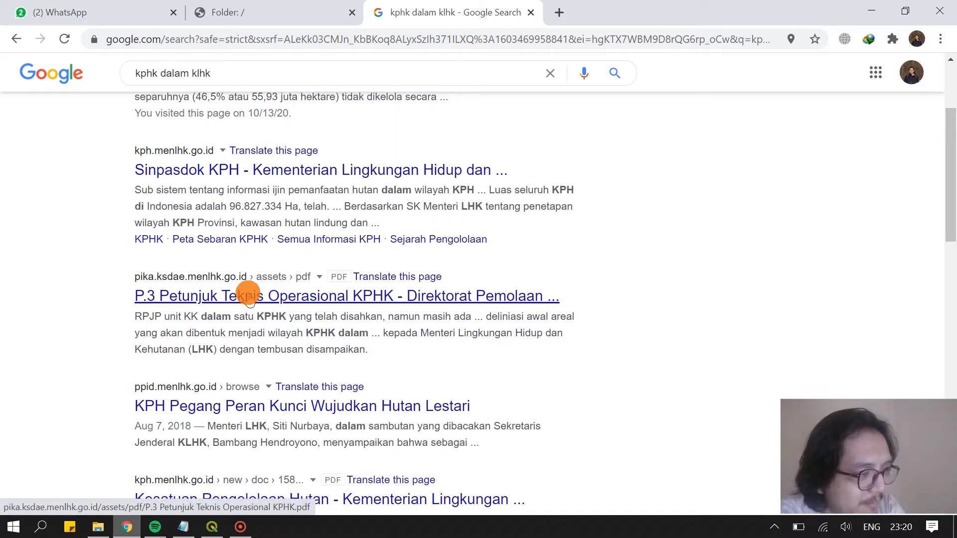
click(248, 296)
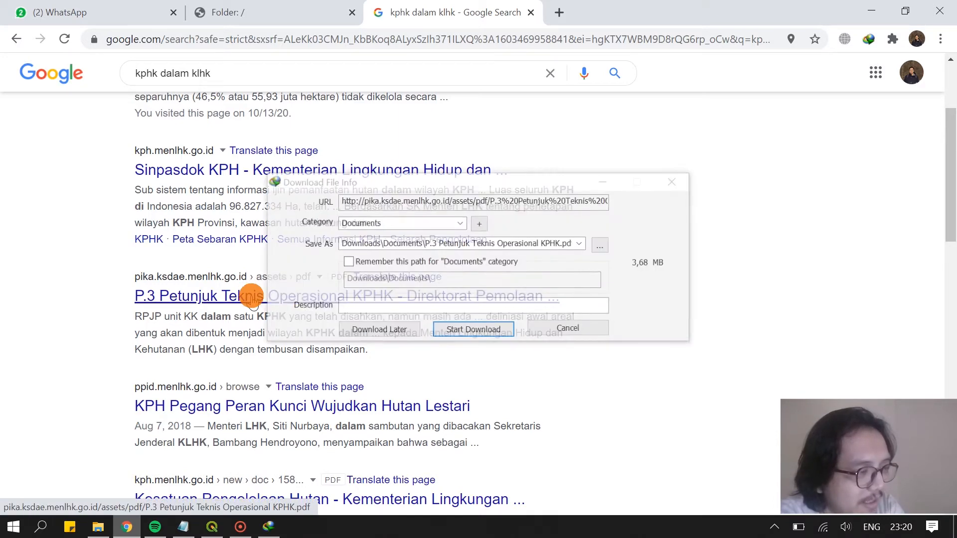
click(449, 331)
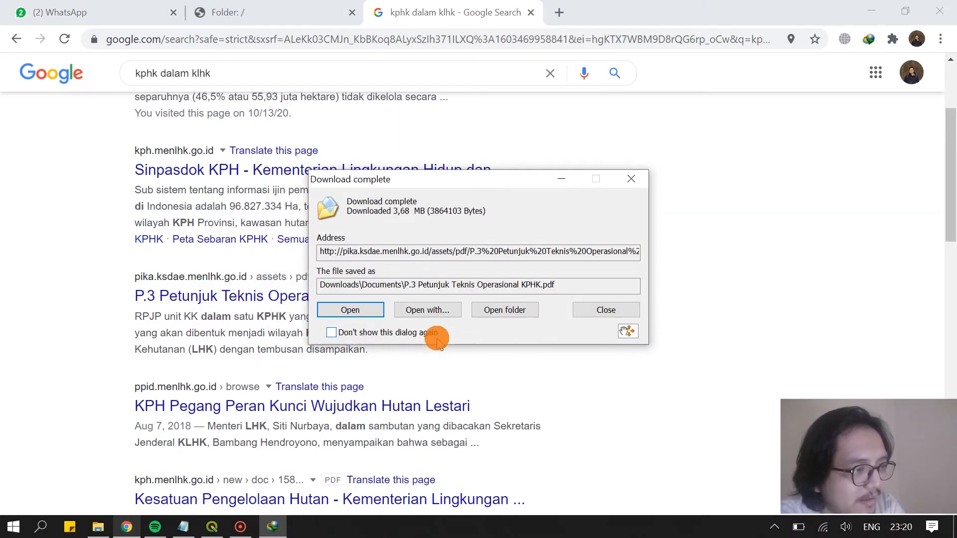
click(446, 311)
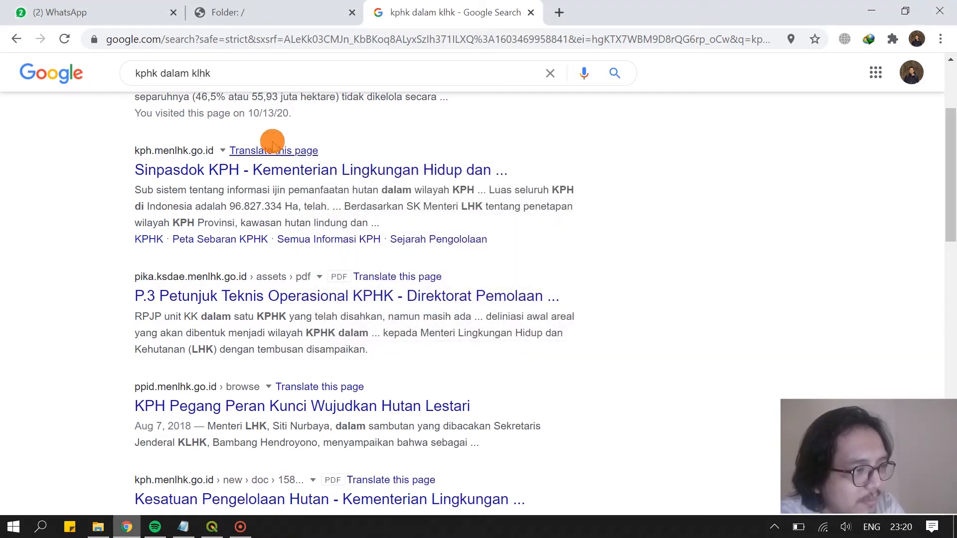
double_click(397, 355)
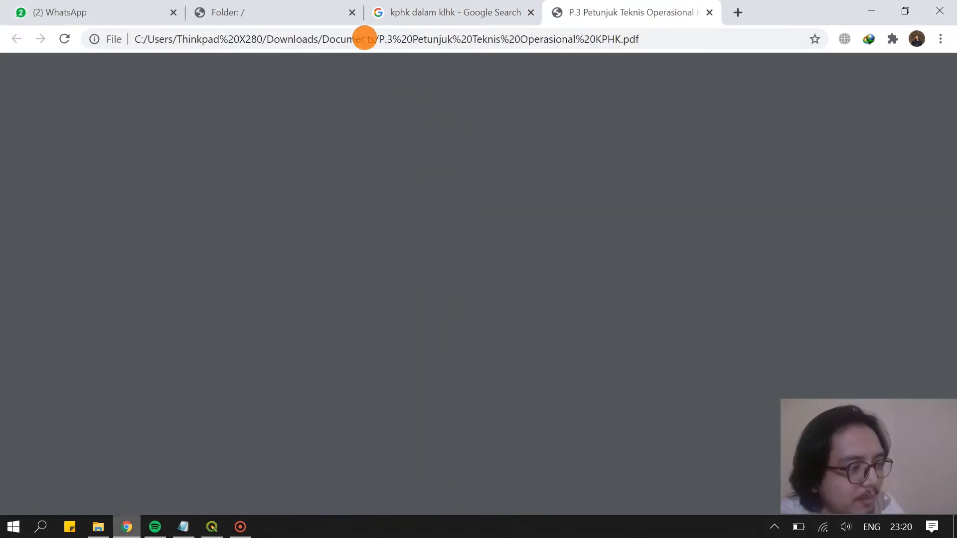
click(244, 527)
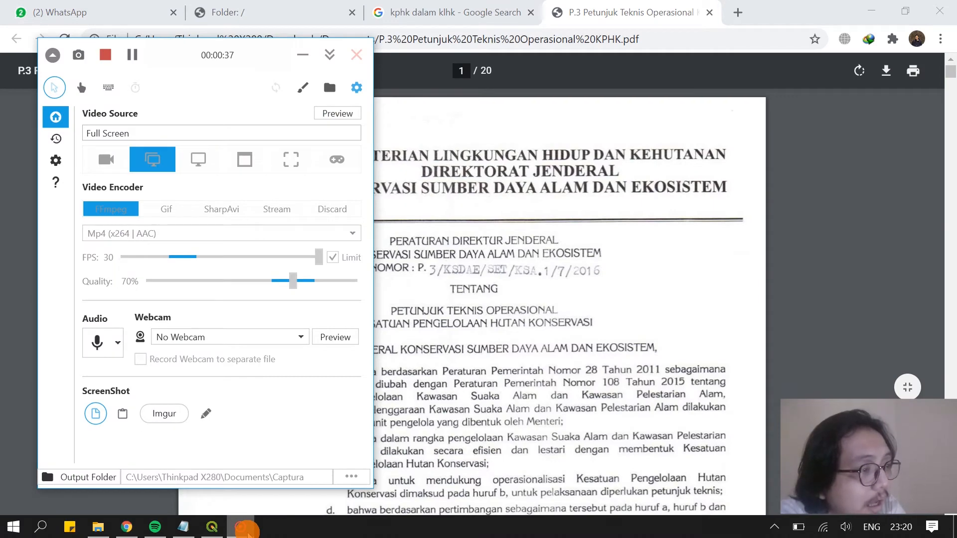
click(244, 529)
click(213, 528)
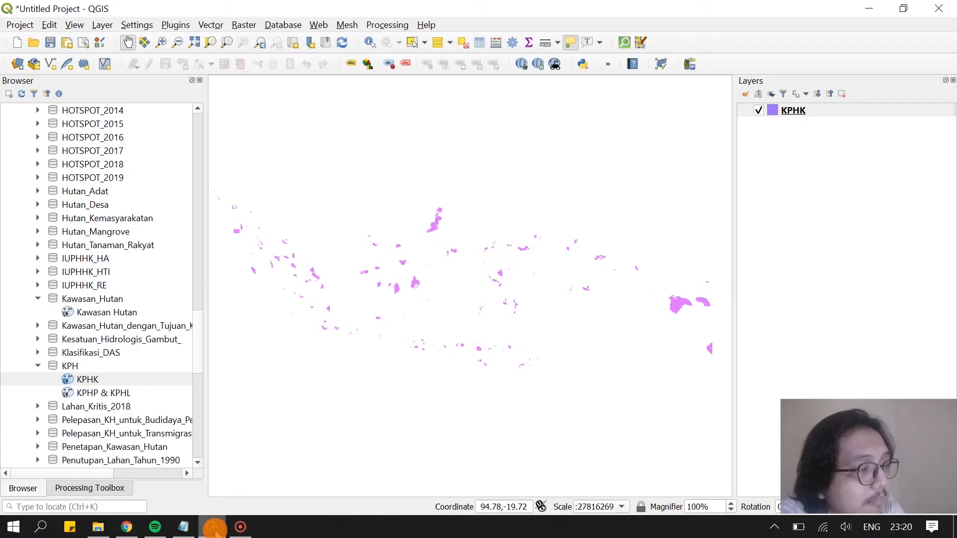
click(214, 528)
click(467, 199)
Search the opened PDF for "kphk", skim its first page, and close the PDF
key(ctrl+d)
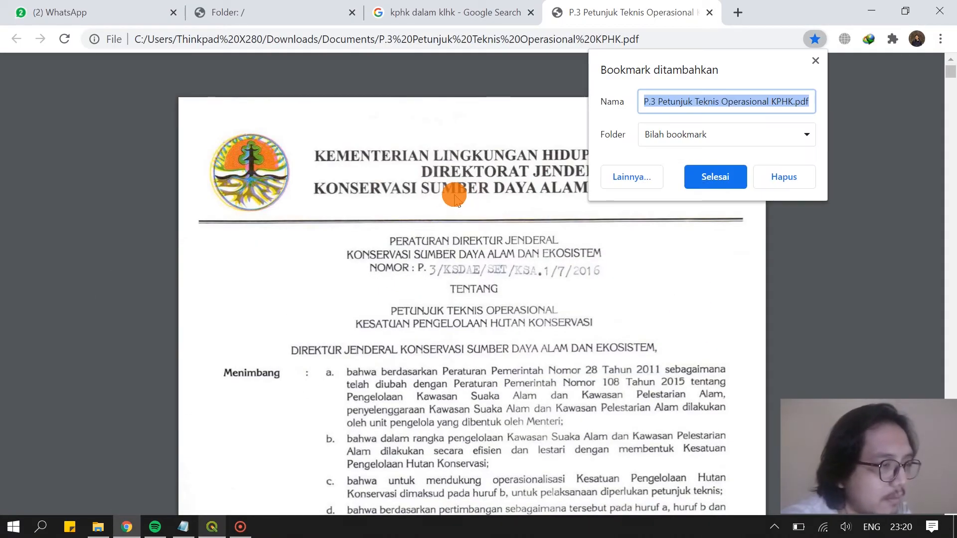
click(434, 138)
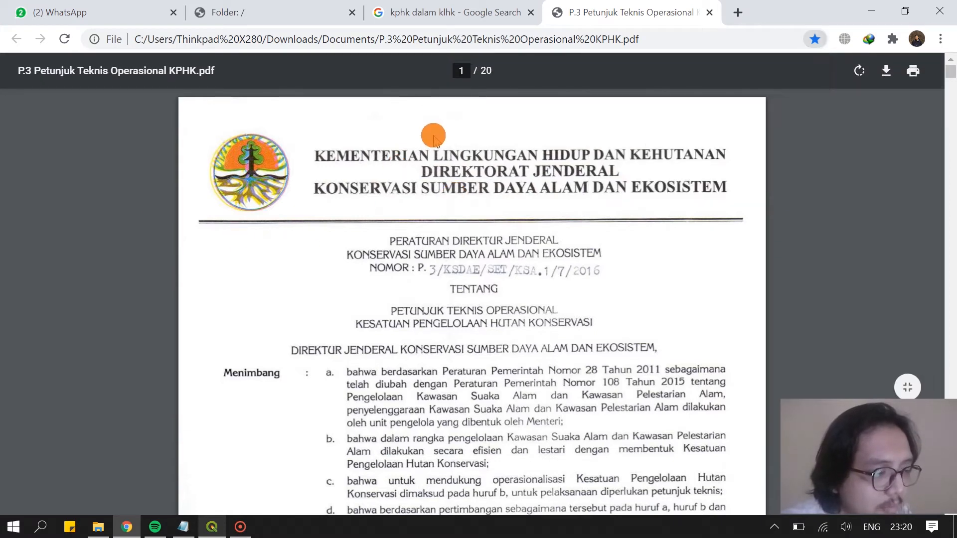
key(ctrl+f)
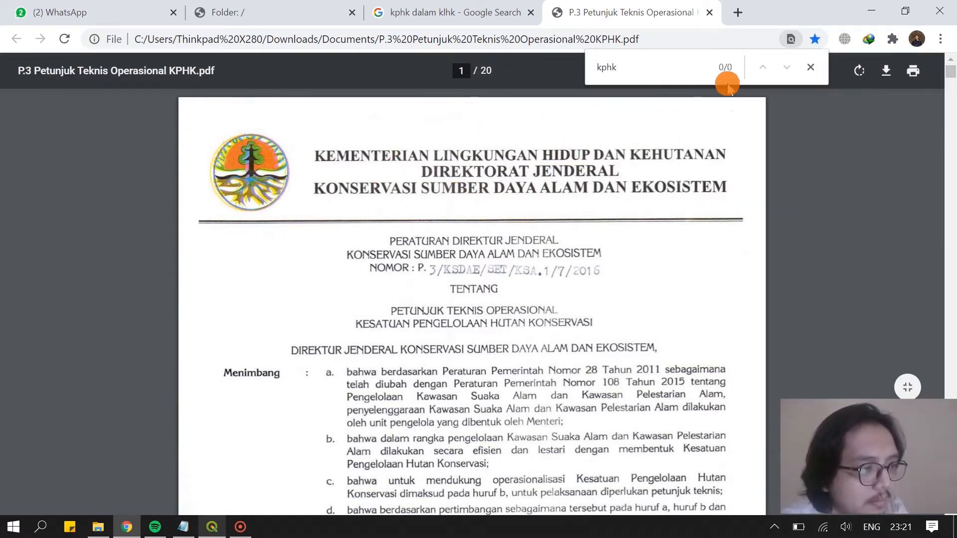
scroll(749, 153, down, 5)
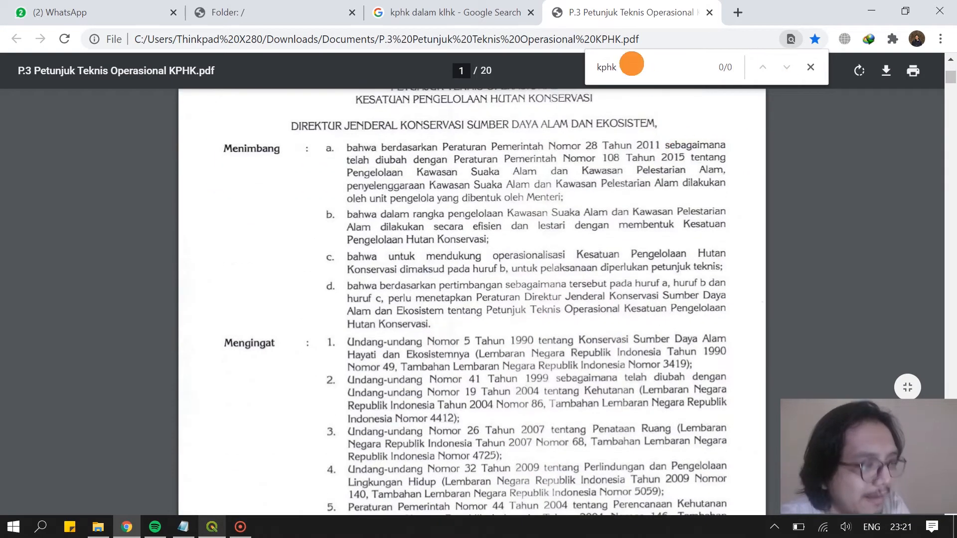
click(711, 14)
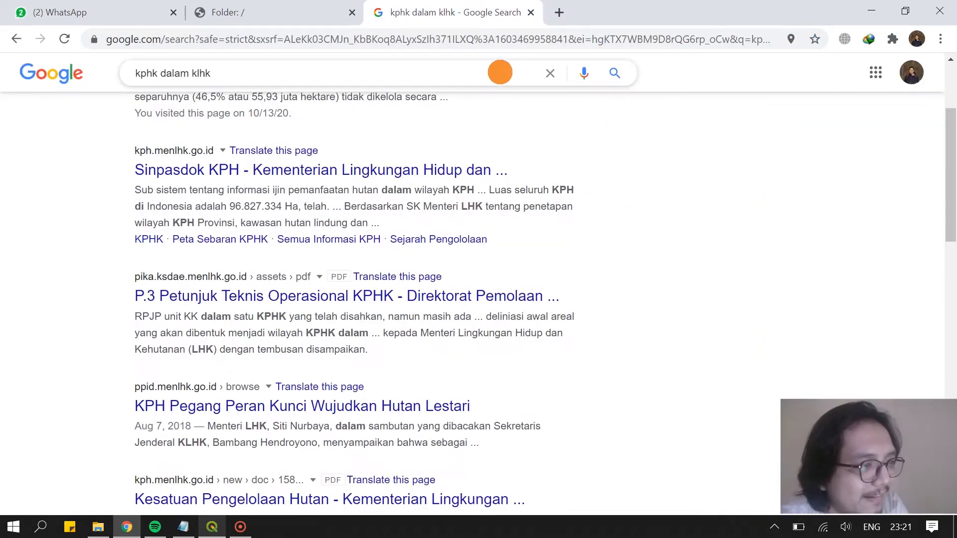
Look through the first page of Google results for "kphk dalam klhk" for an explanation of KPHK
scroll(207, 352, down, 2)
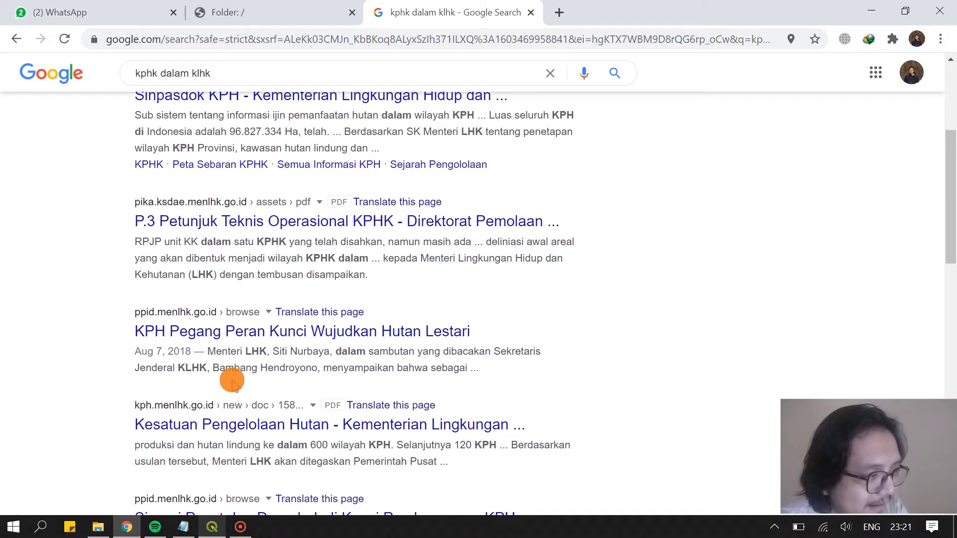
scroll(220, 373, up, 1)
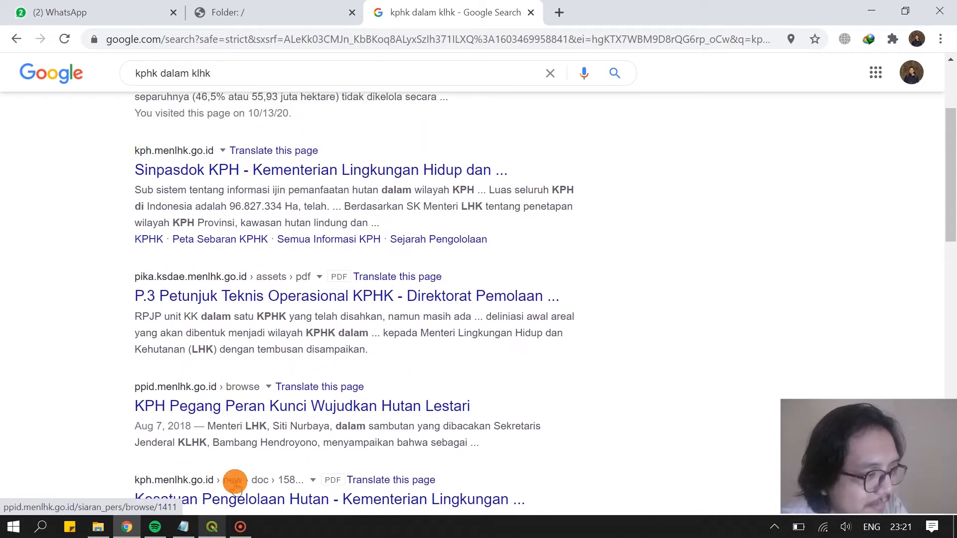
click(213, 527)
click(213, 527)
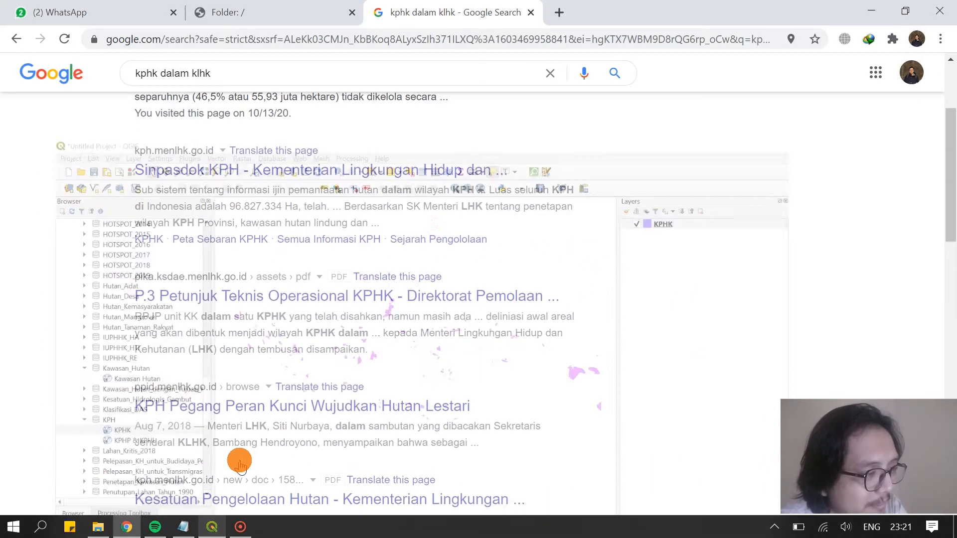
scroll(278, 359, up, 3)
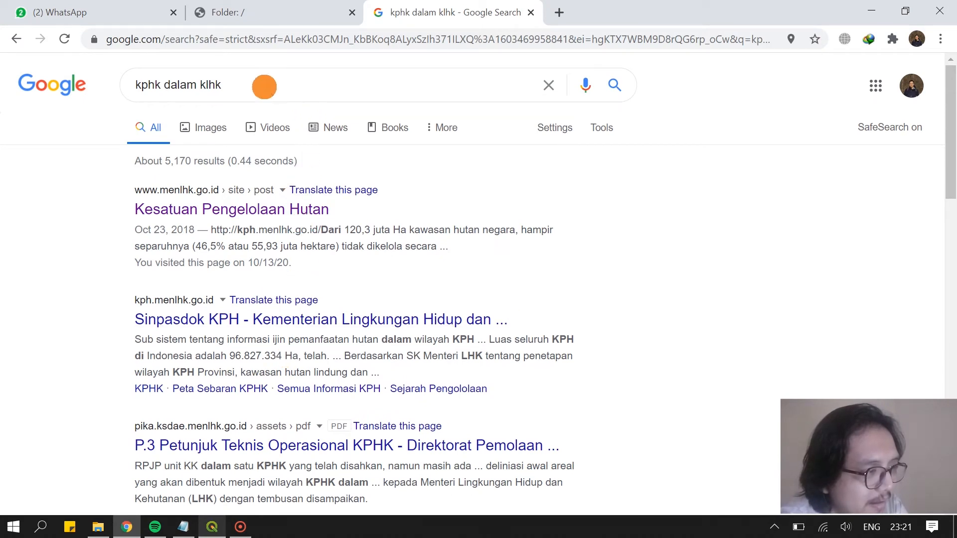
click(263, 84)
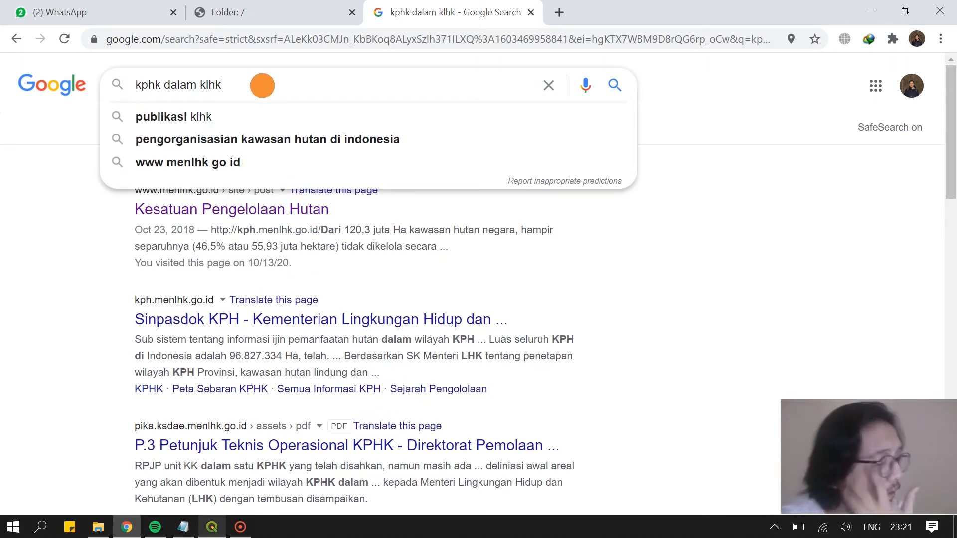
drag(262, 86, 310, 47)
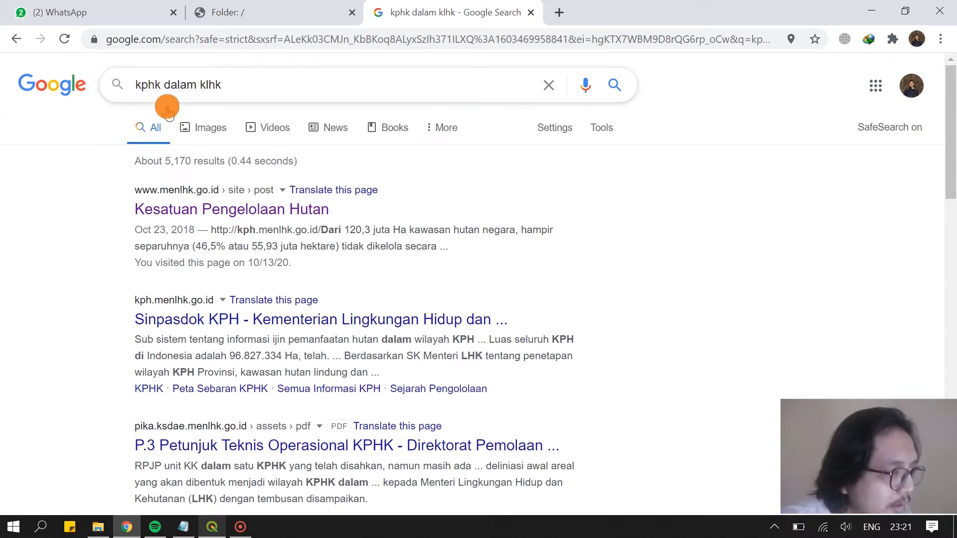
scroll(316, 197, down, 15)
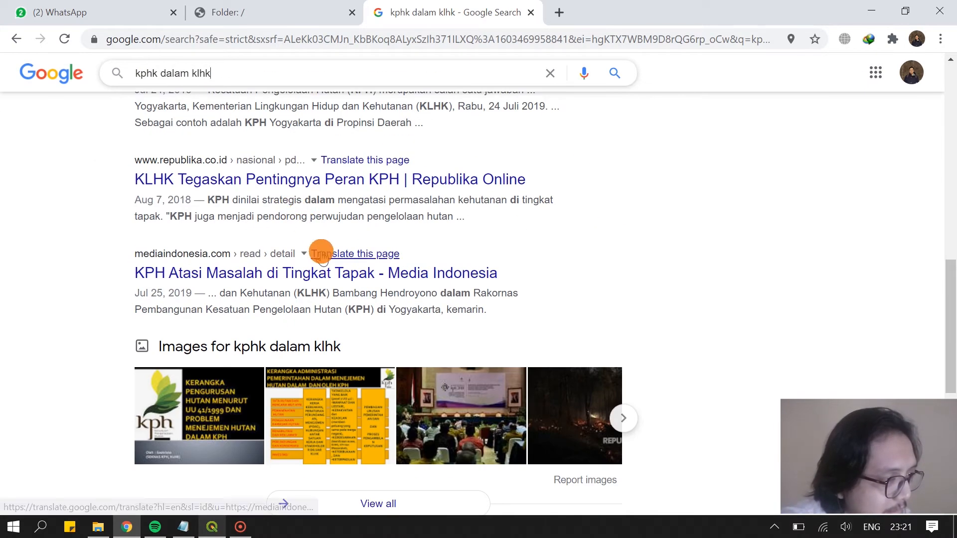
scroll(324, 259, down, 9)
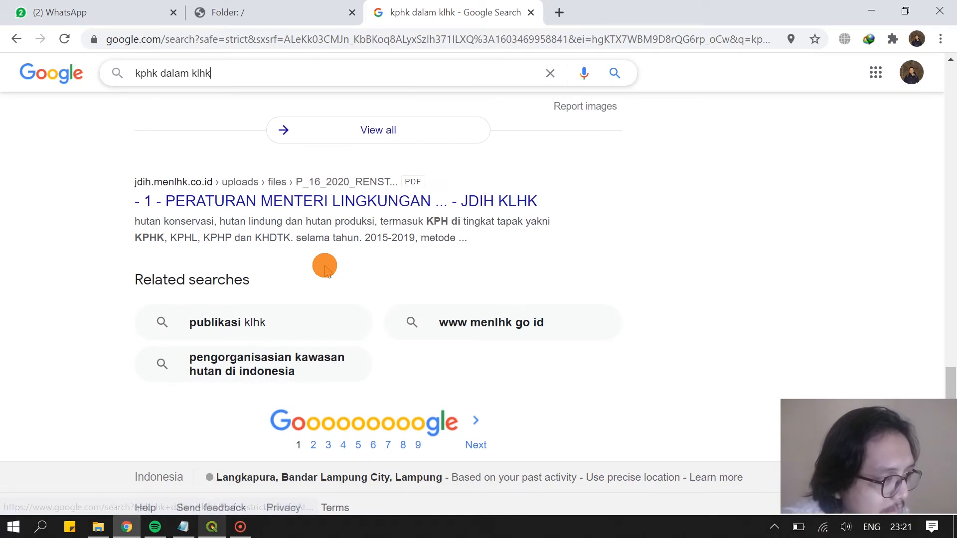
scroll(369, 229, up, 9)
scroll(368, 229, up, 10)
Show the image results for "kphk dalam klhk", preview the "Kerangka Administrasi Pemerintahan" slide, and browse the other images
click(193, 130)
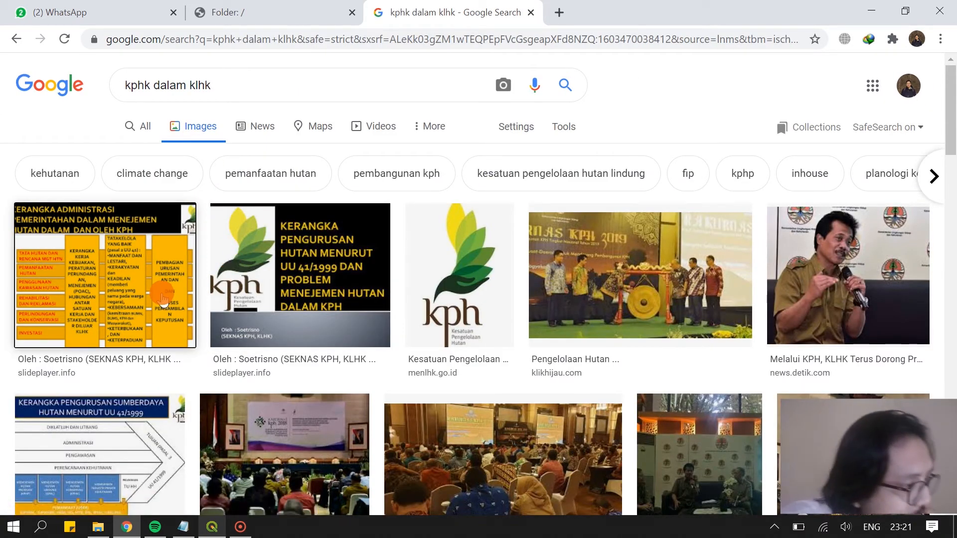
click(161, 294)
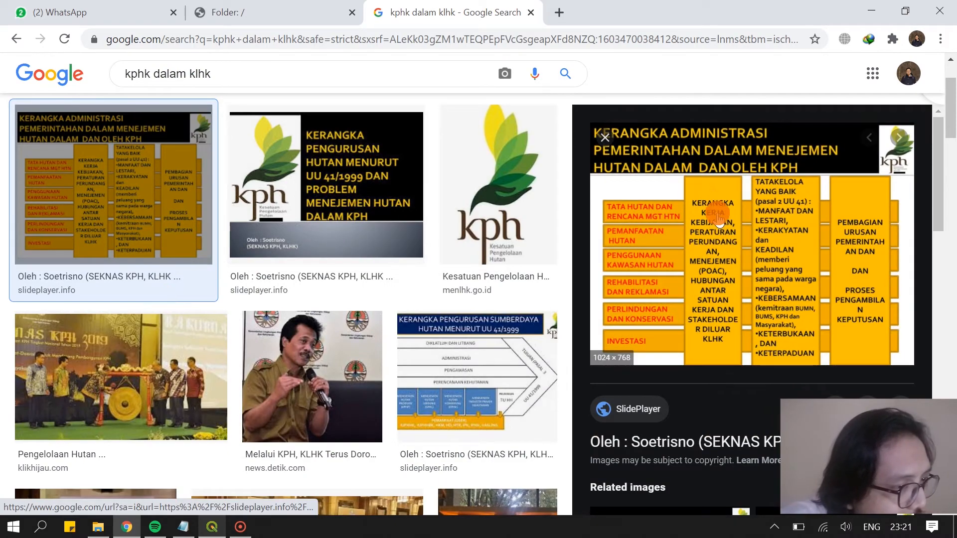
scroll(315, 343, down, 15)
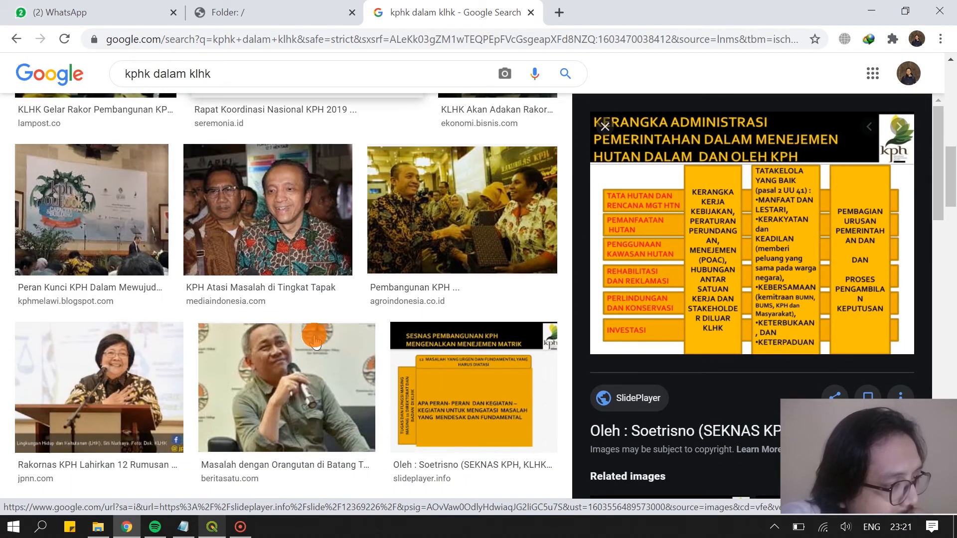
scroll(315, 343, up, 5)
scroll(433, 364, up, 10)
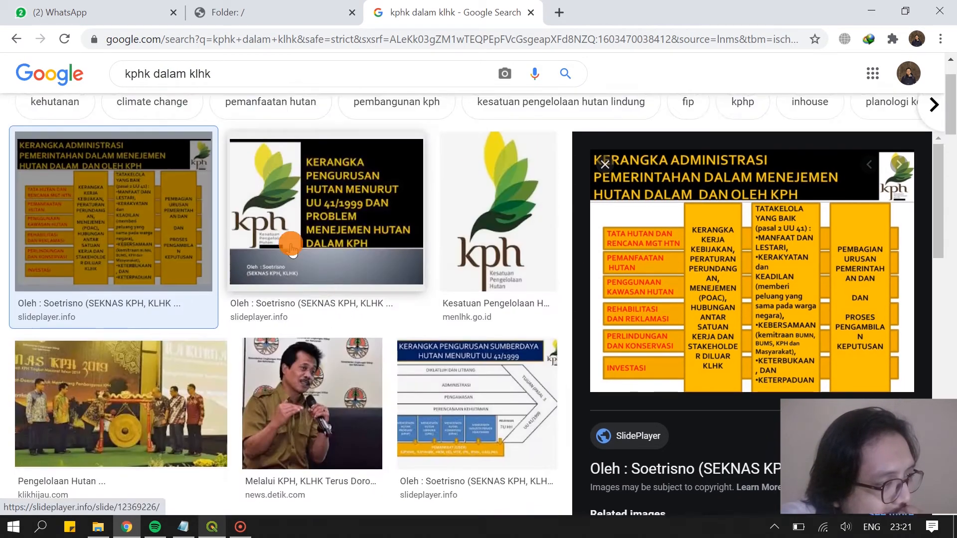
Return to all web results for "kphk dalam klhk" and review the list again
click(148, 125)
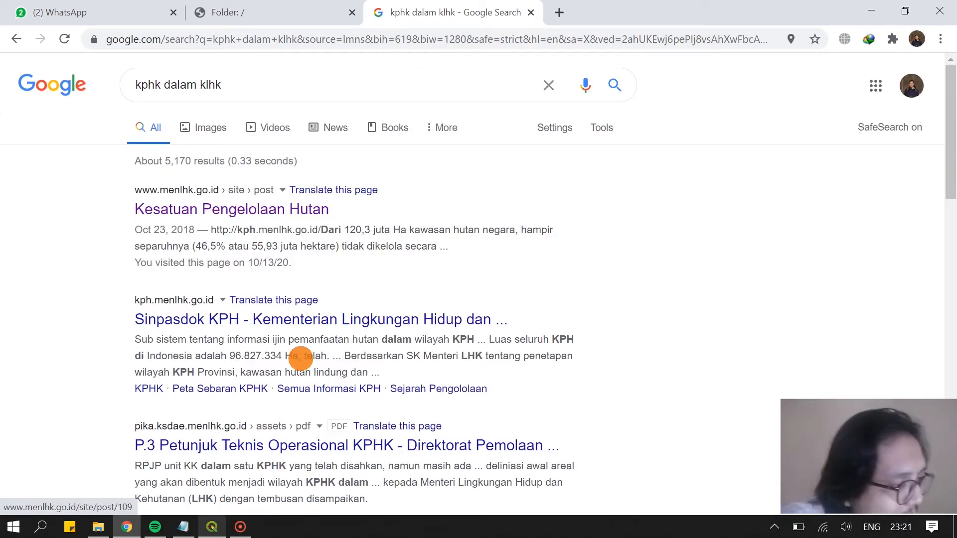
scroll(303, 362, down, 5)
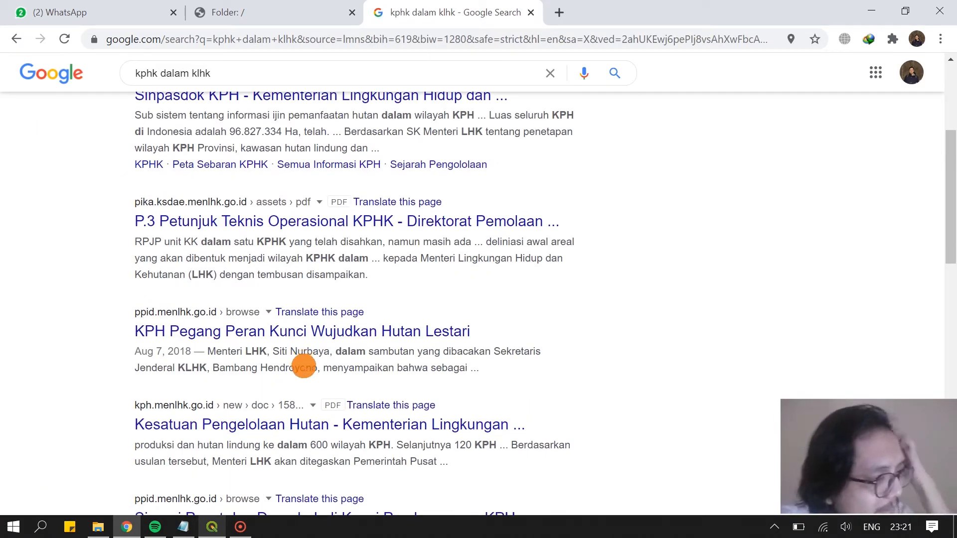
scroll(304, 368, down, 8)
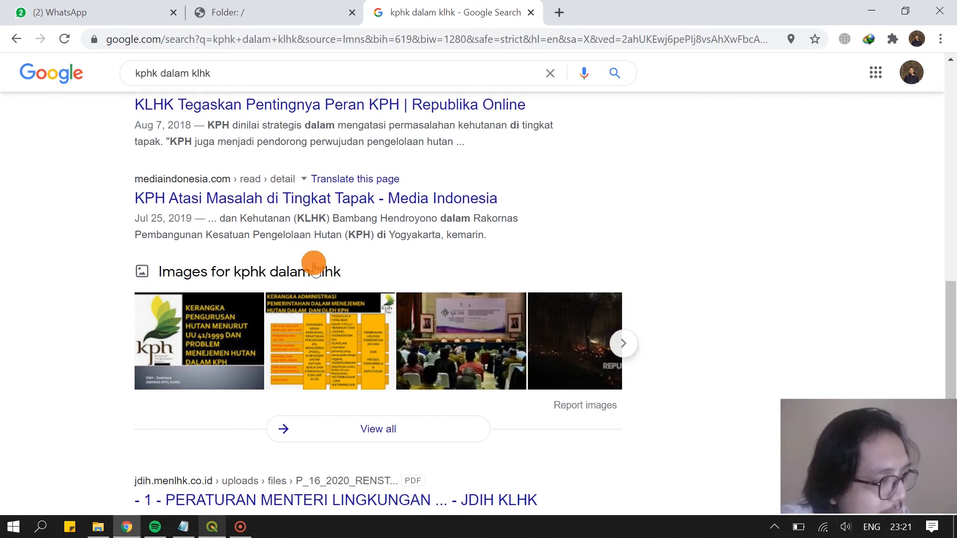
scroll(306, 227, down, 7)
scroll(305, 235, up, 20)
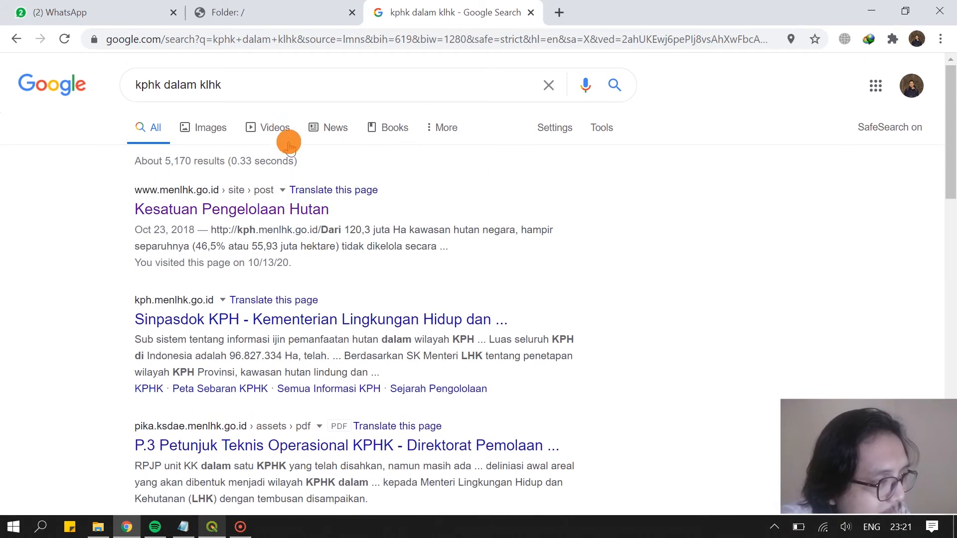
Shorten the Google query to "kphk klhk", run the search, and review the results
click(196, 90)
drag(163, 85, 191, 82)
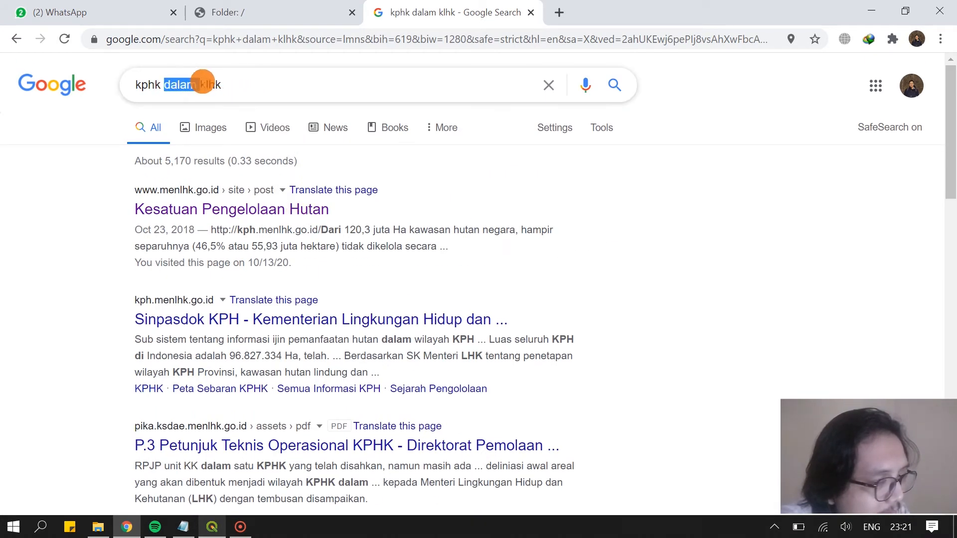
key(BackSpace)
key(Return)
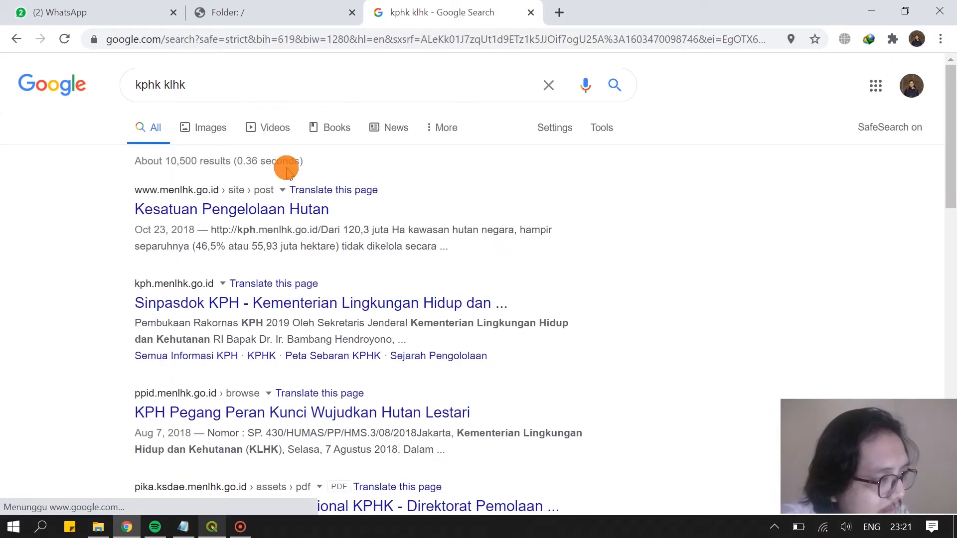
scroll(362, 245, down, 3)
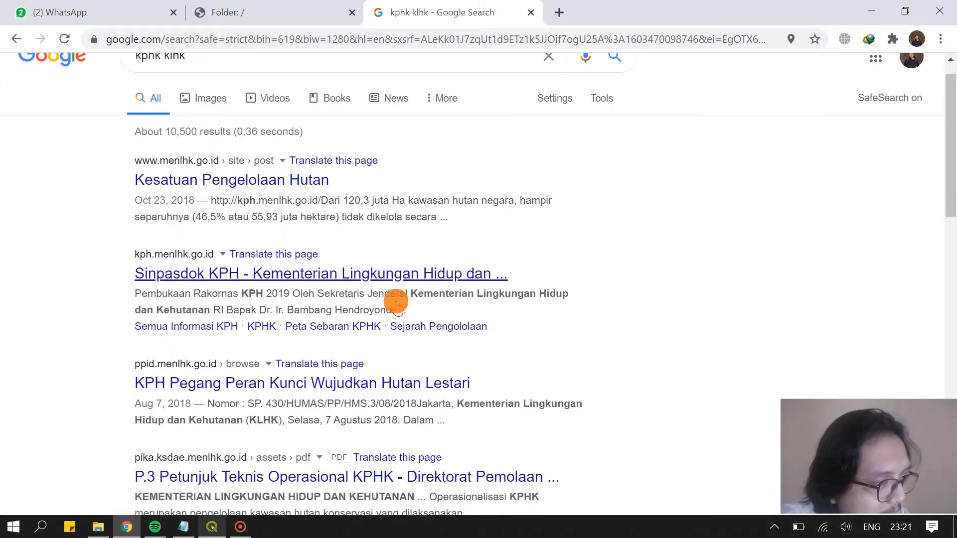
scroll(397, 309, down, 1)
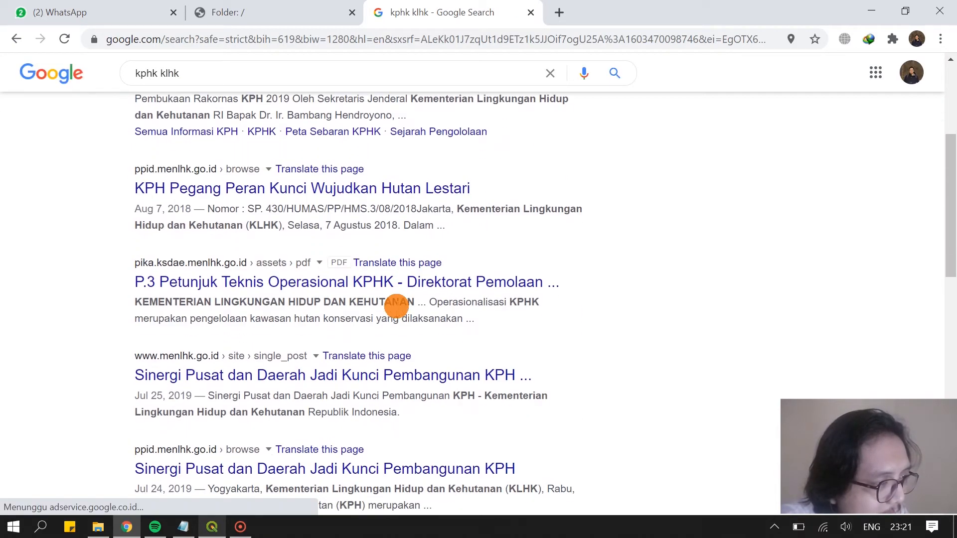
scroll(399, 317, down, 3)
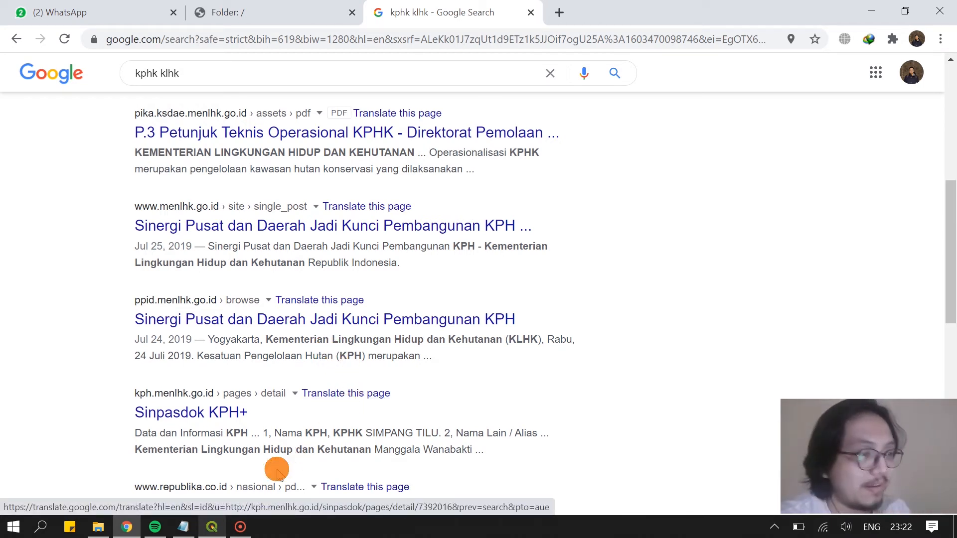
Switch to the GIS note in Notepad, highlight the first item about the Suaka Margasatwa Kerumutan boundary, and return to QGIS
click(212, 527)
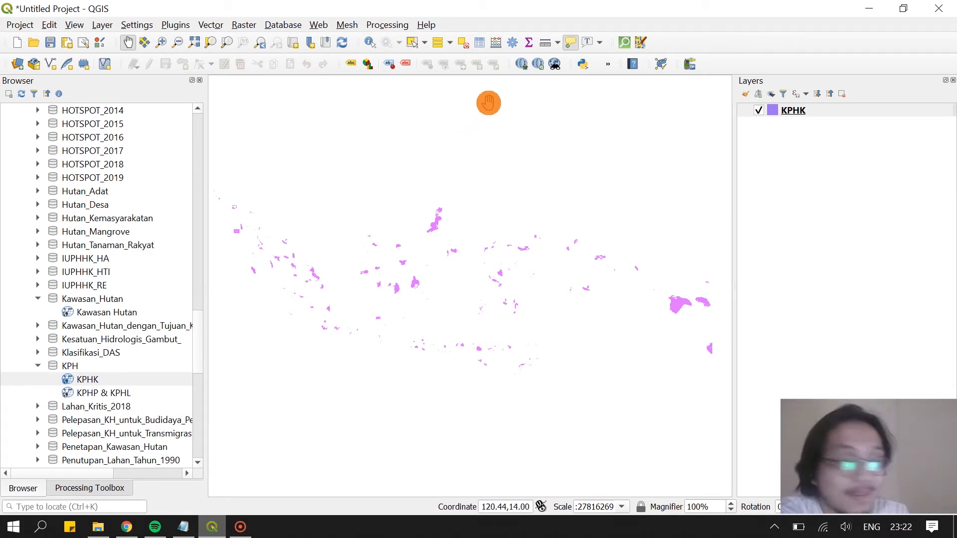
right_click(777, 112)
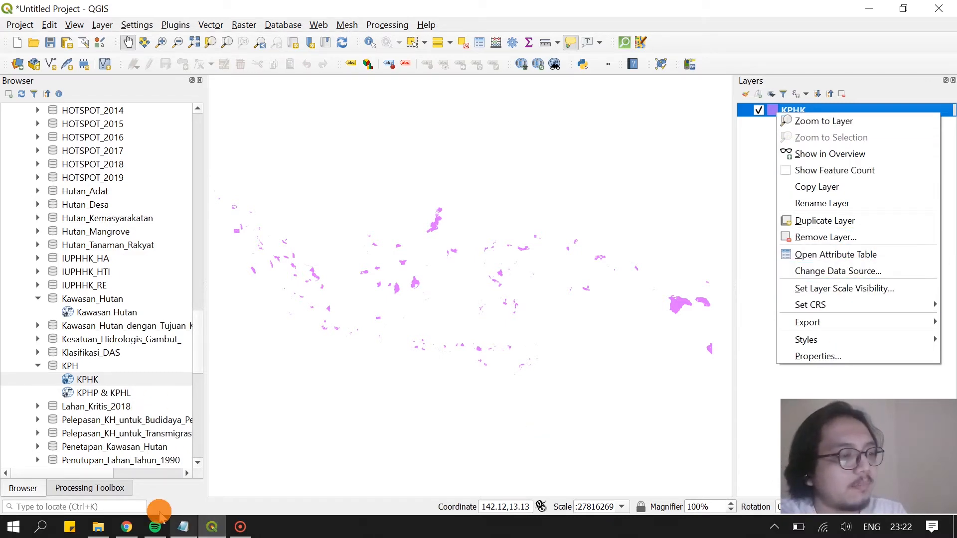
click(183, 527)
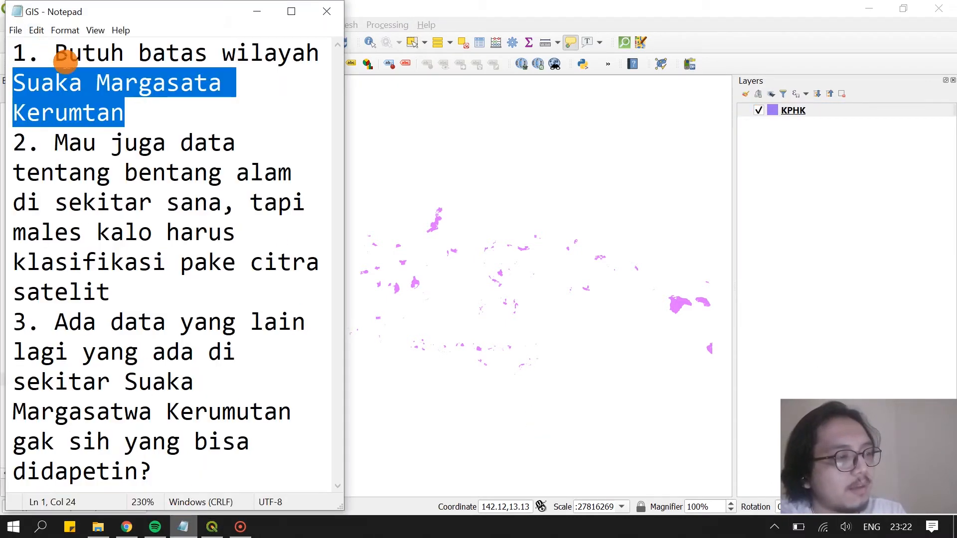
click(62, 52)
drag(193, 111, 8, 43)
click(819, 198)
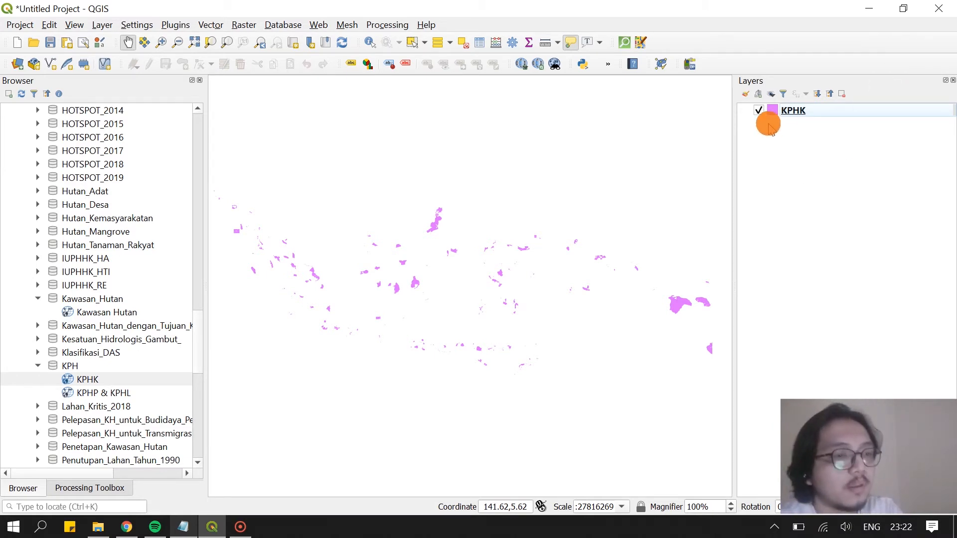
right_click(780, 110)
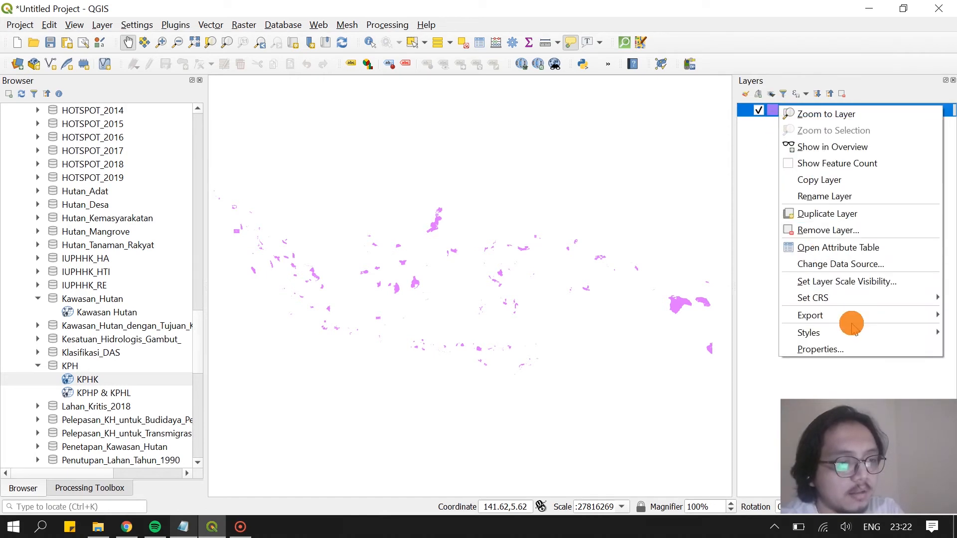
mouse_move(851, 332)
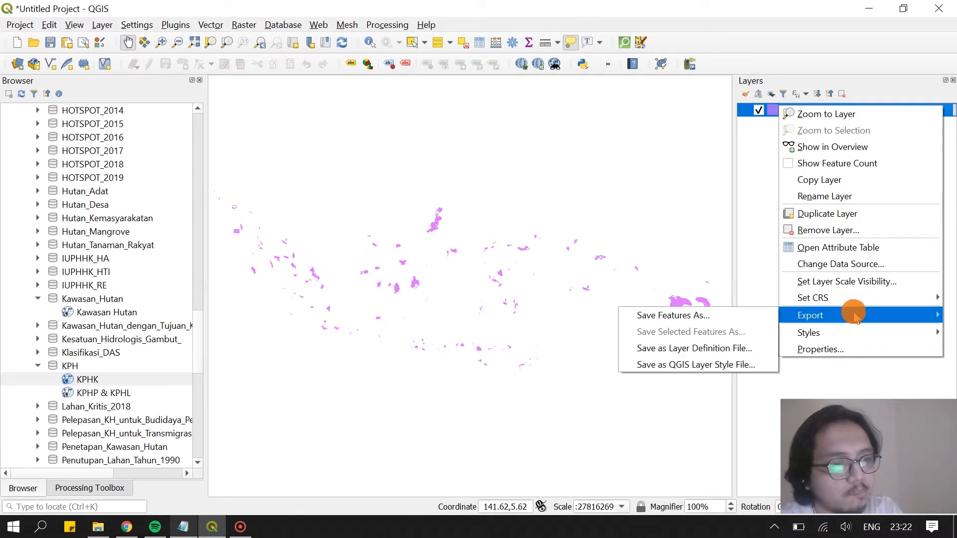
click(763, 315)
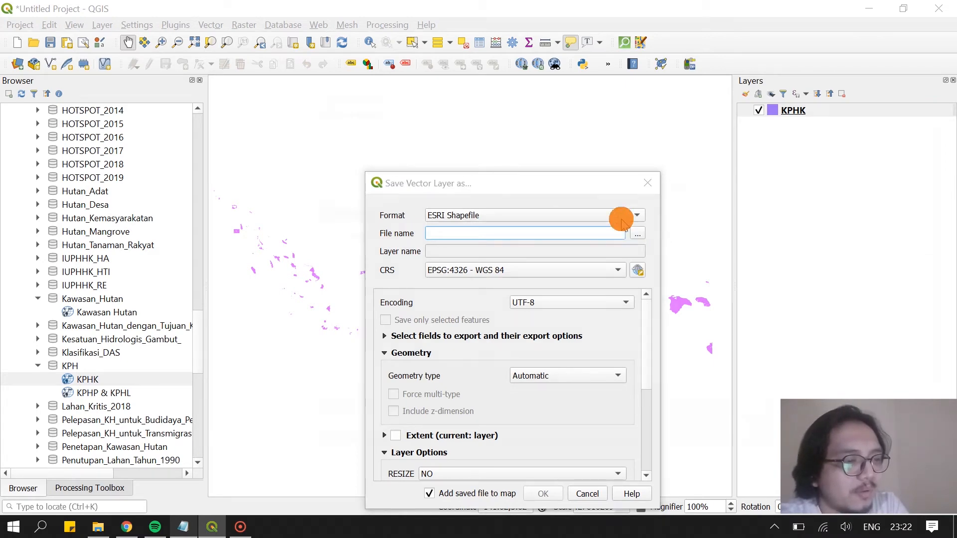
click(638, 235)
click(939, 108)
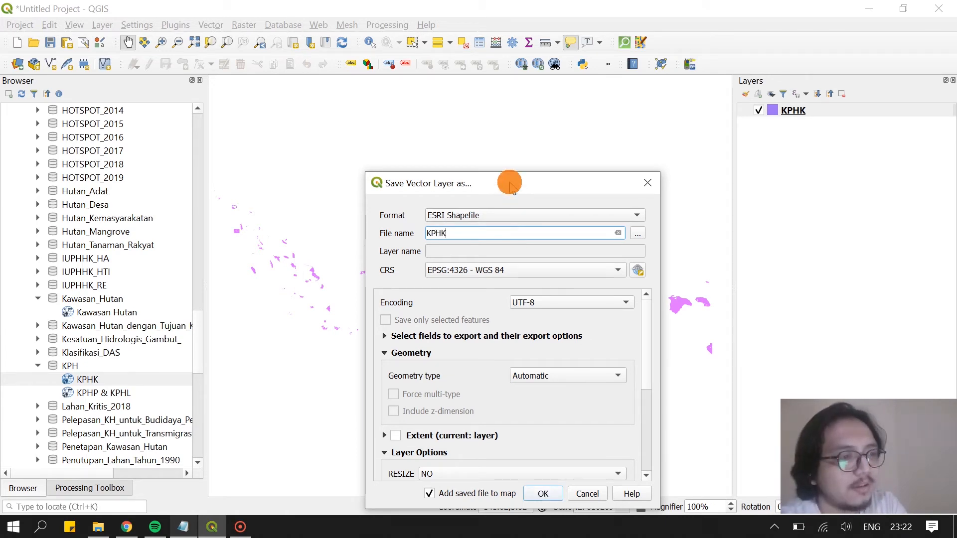
drag(507, 183, 471, 85)
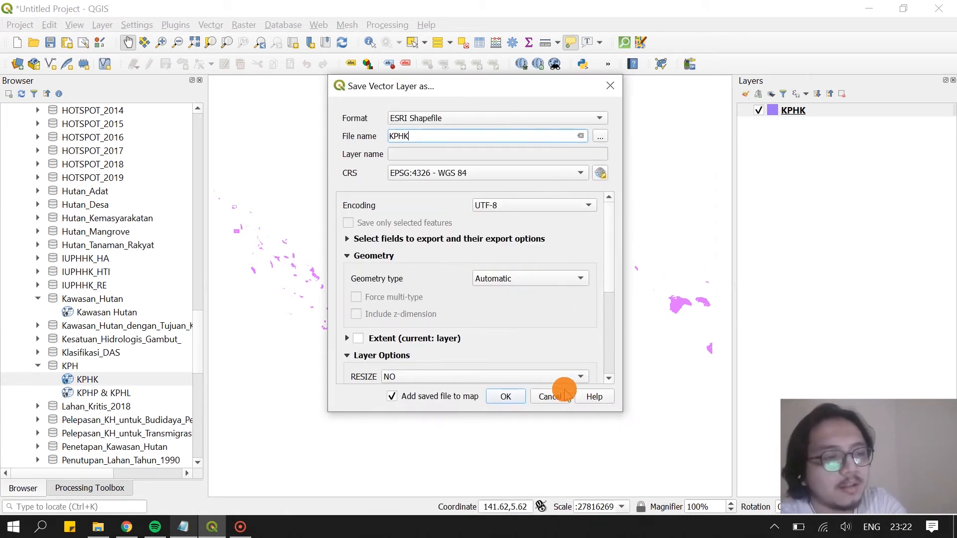
click(533, 402)
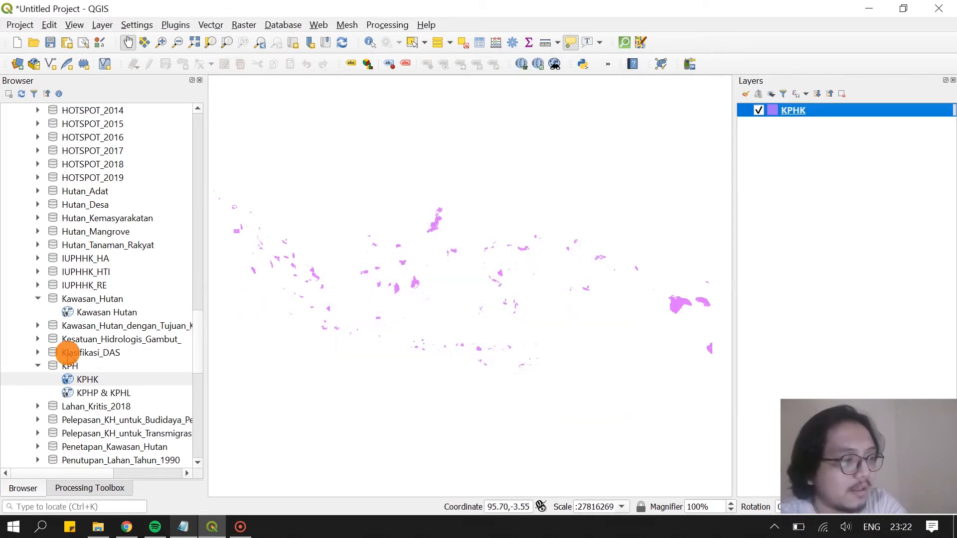
Add the local KPHK.shp shapefile from the 09 KLHK folder in E:\01. GIS to the map
click(38, 366)
drag(195, 361, 145, 109)
click(8, 285)
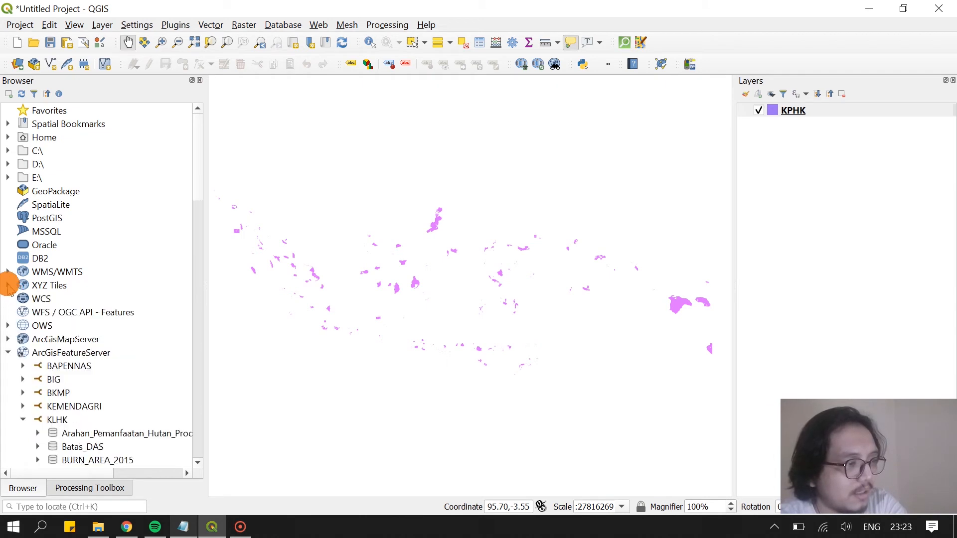
click(8, 165)
click(8, 165)
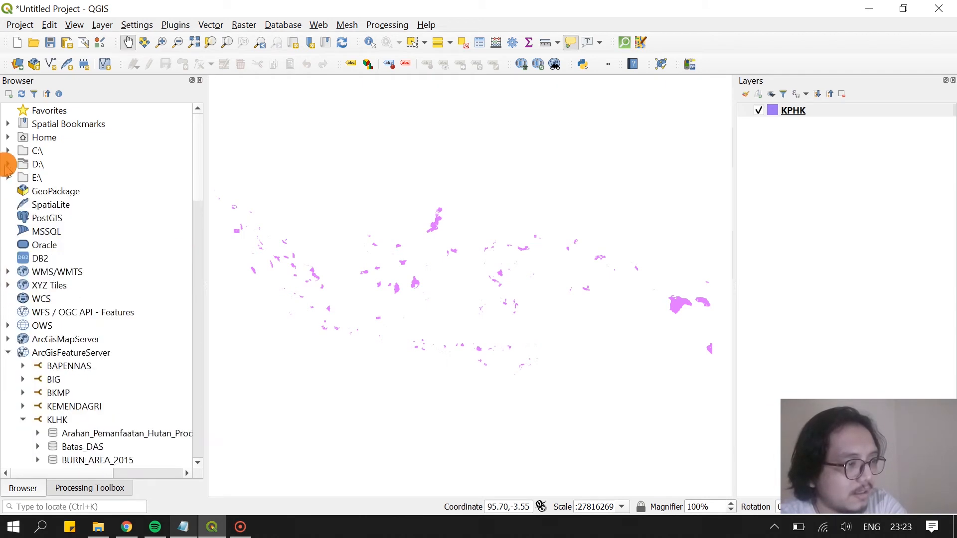
click(8, 178)
click(23, 191)
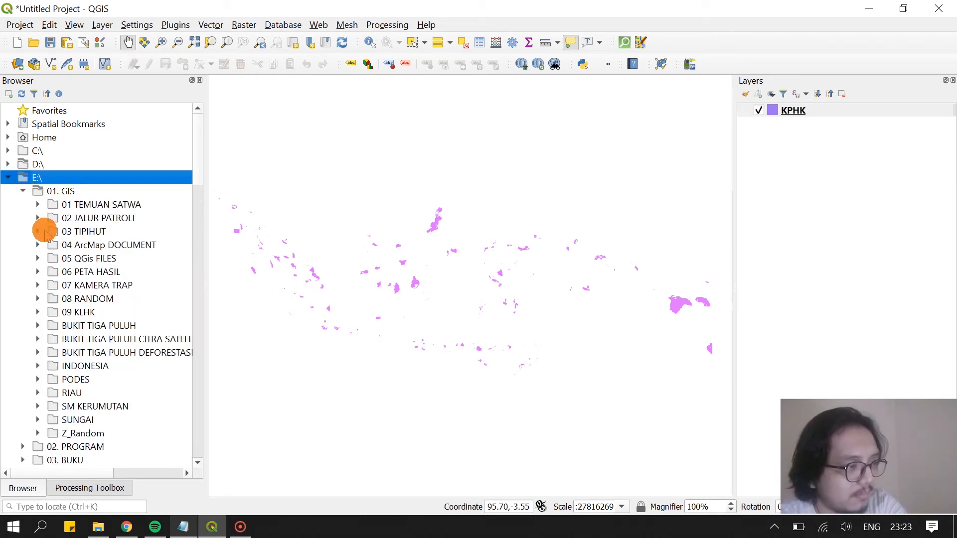
click(38, 312)
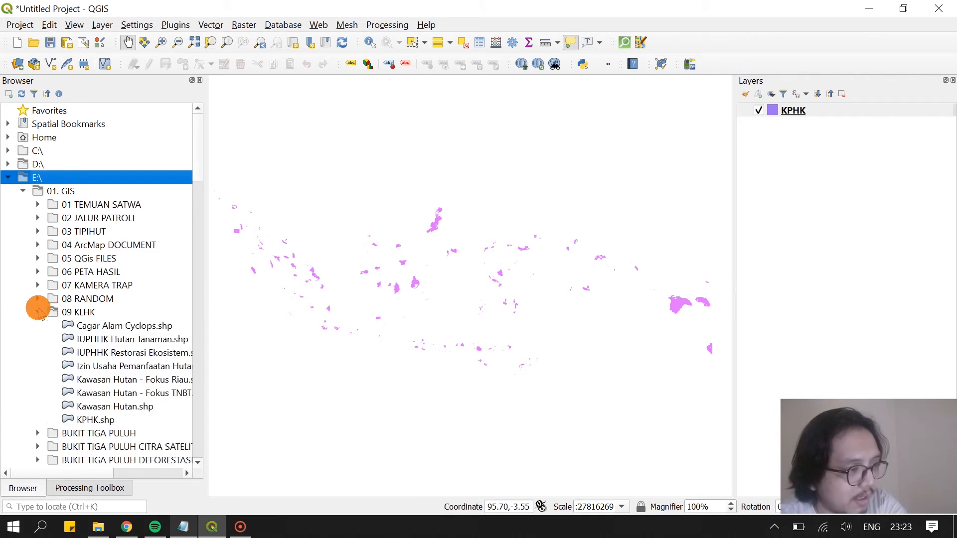
double_click(89, 420)
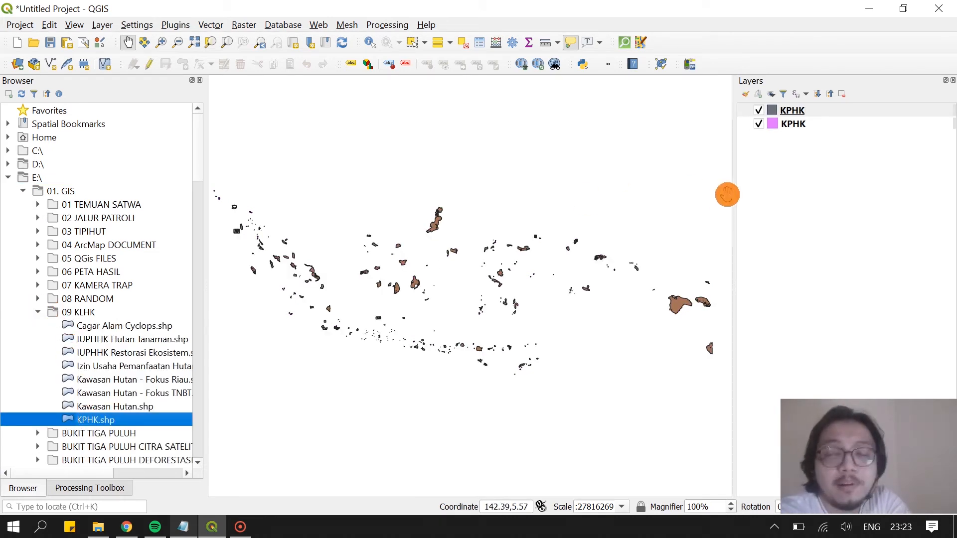
Hide the original online KPHK layer and remove it from the project, keeping only the shapefile layer
click(759, 123)
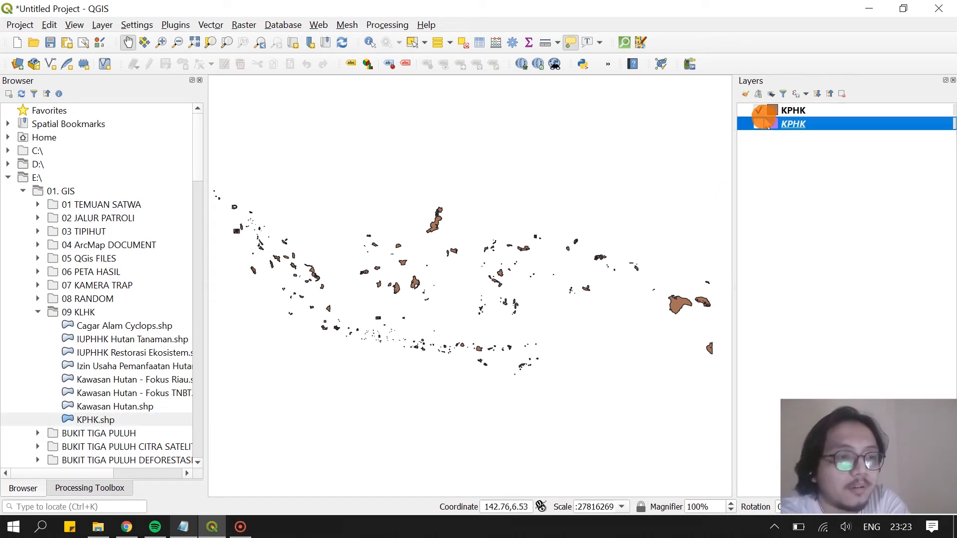
click(765, 114)
right_click(765, 114)
key(Escape)
click(762, 124)
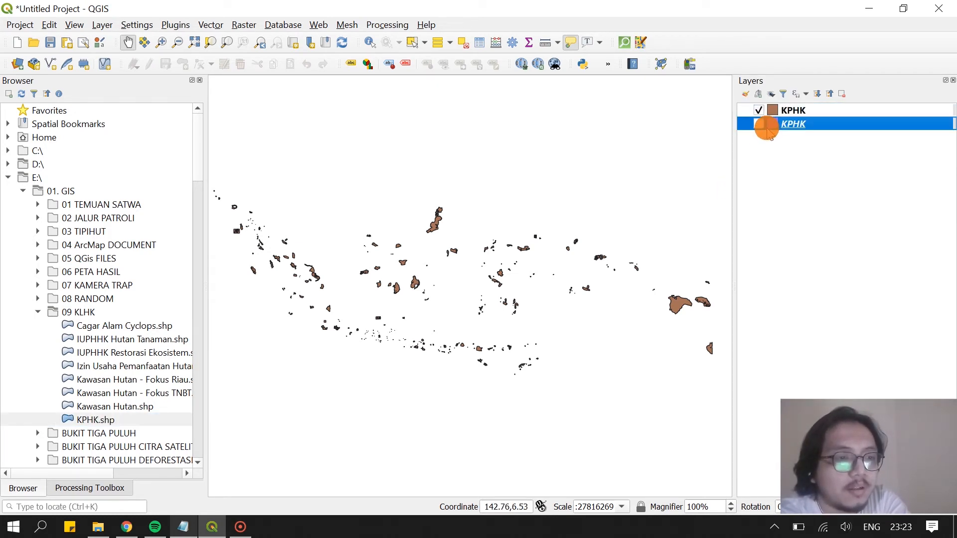
right_click(766, 127)
click(797, 252)
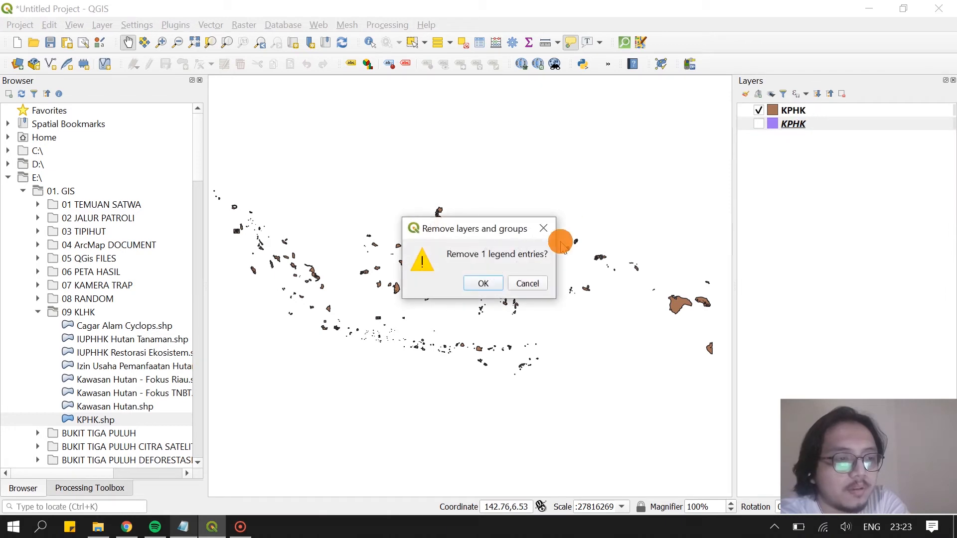
click(480, 284)
click(788, 111)
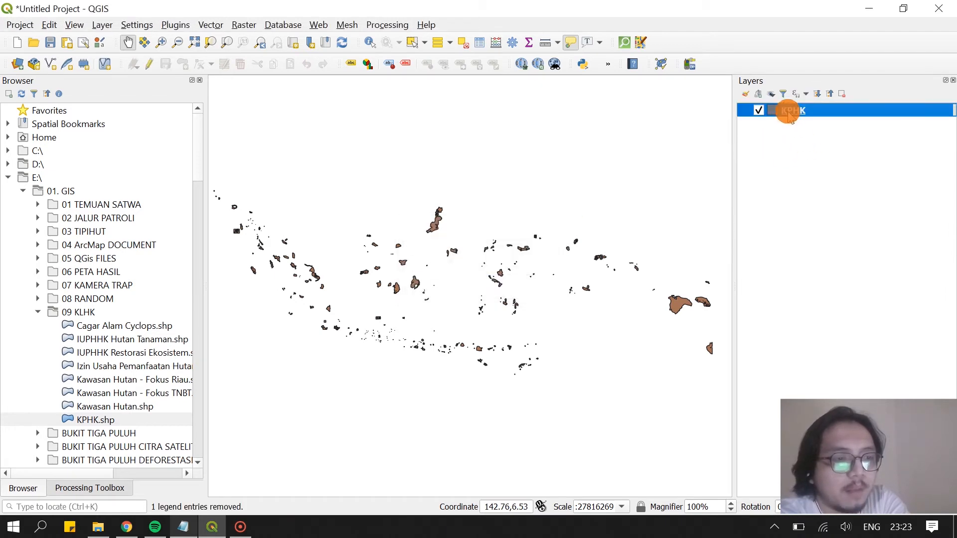
right_click(788, 111)
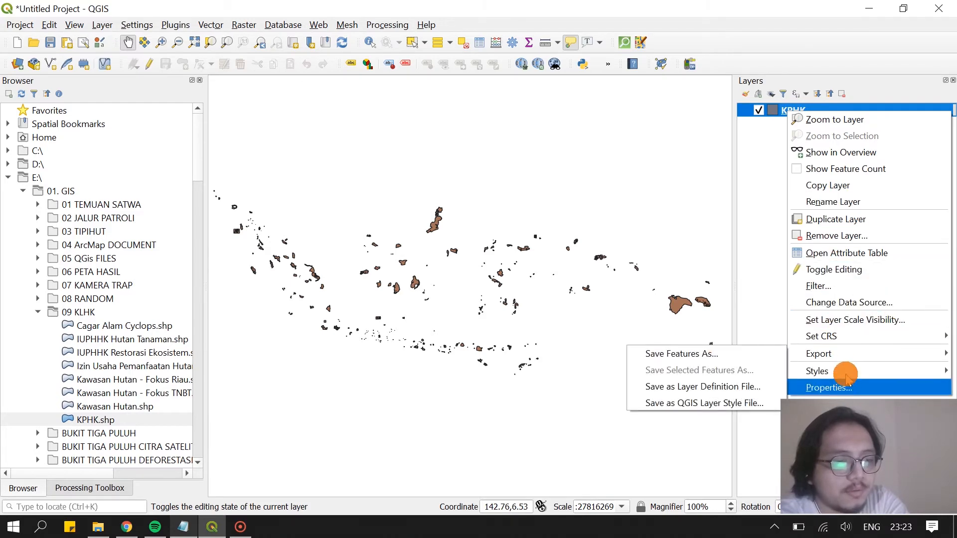
click(828, 285)
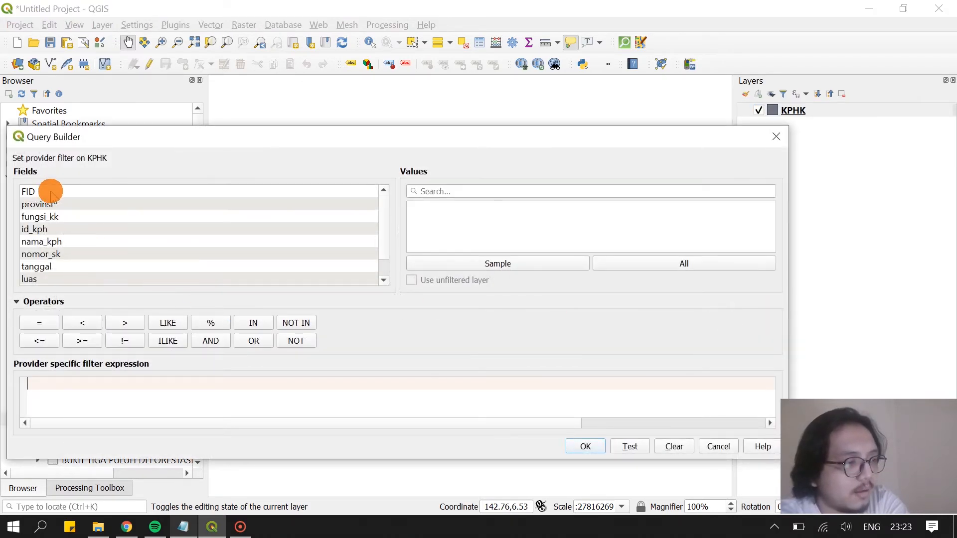
click(776, 136)
Examine the KPHK attribute table, sorting by id_kph, tanggal and nama_kph and widening the nomor_sk column, and close the table
right_click(785, 112)
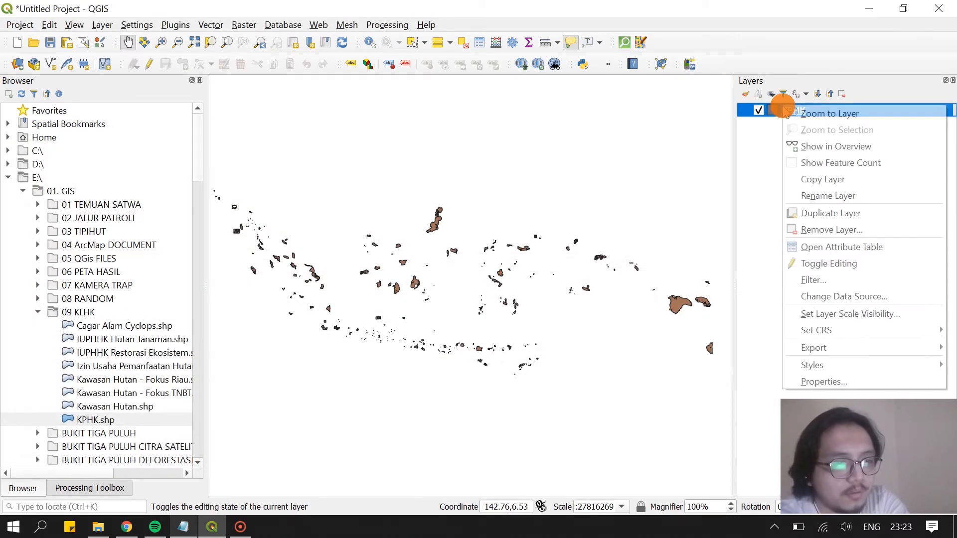
click(829, 247)
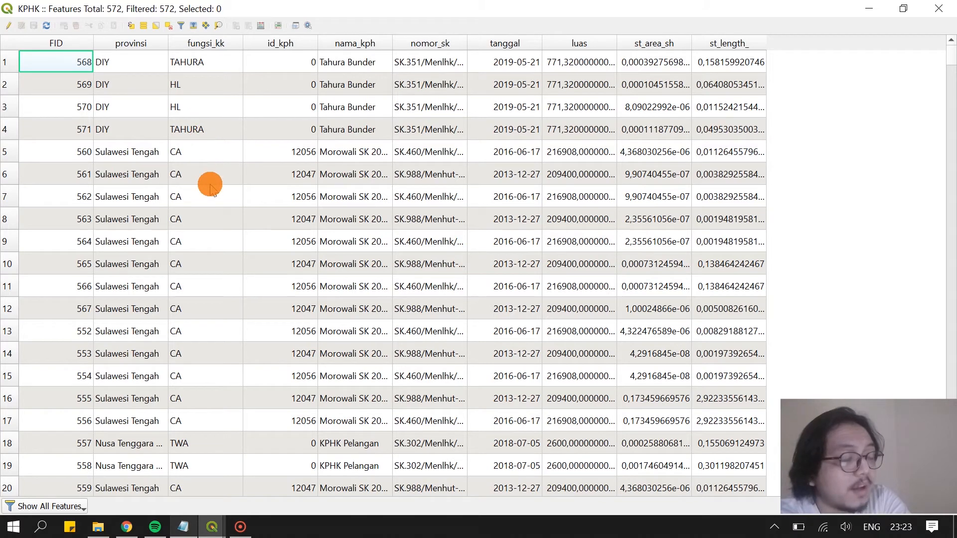
click(271, 46)
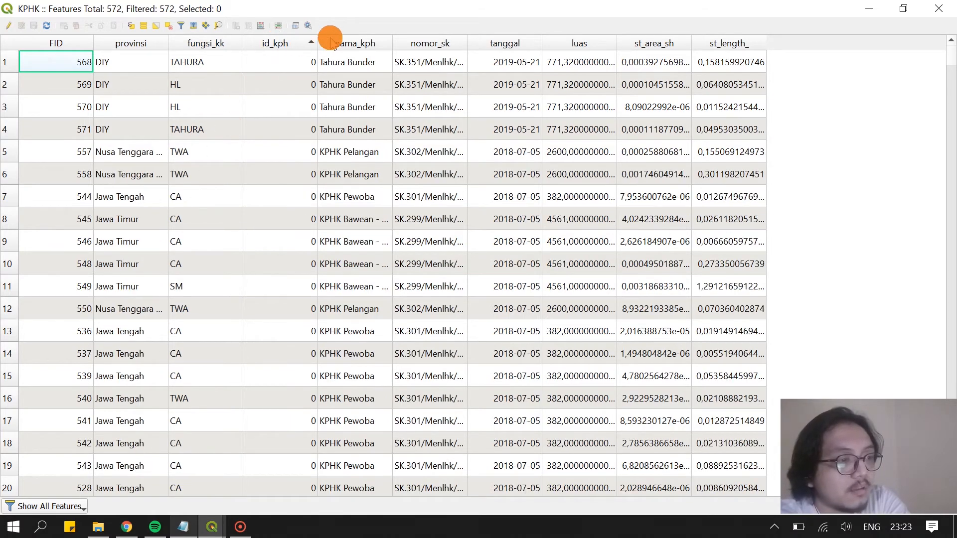
click(354, 45)
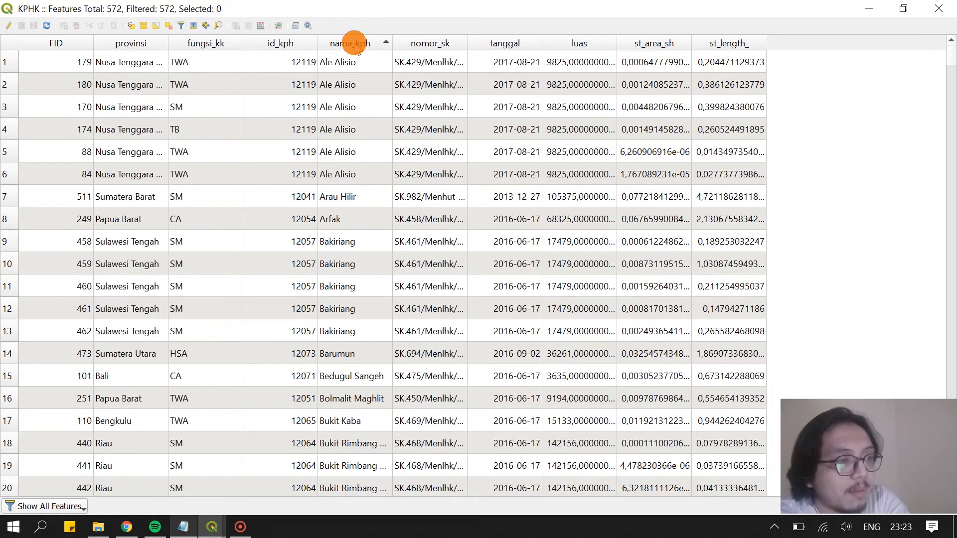
click(427, 43)
click(471, 44)
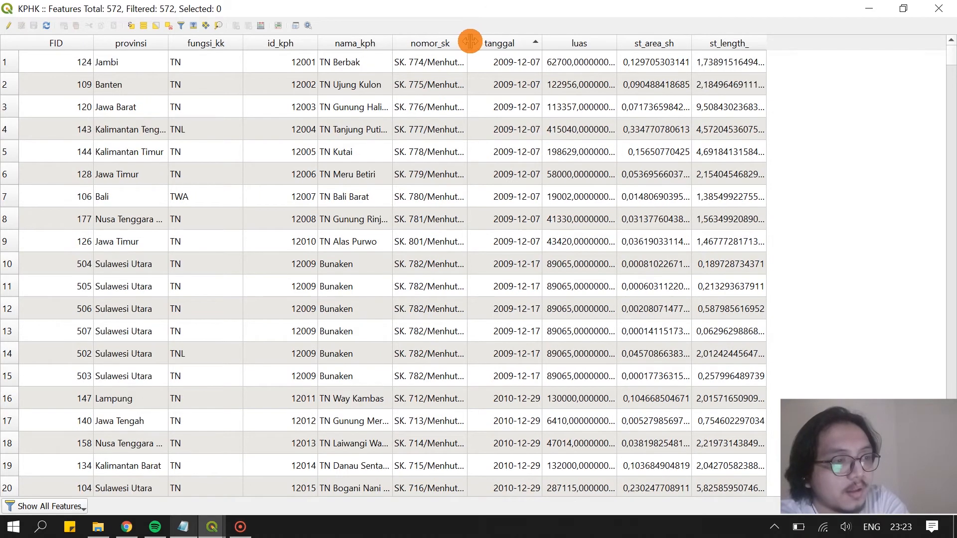
drag(468, 43, 531, 44)
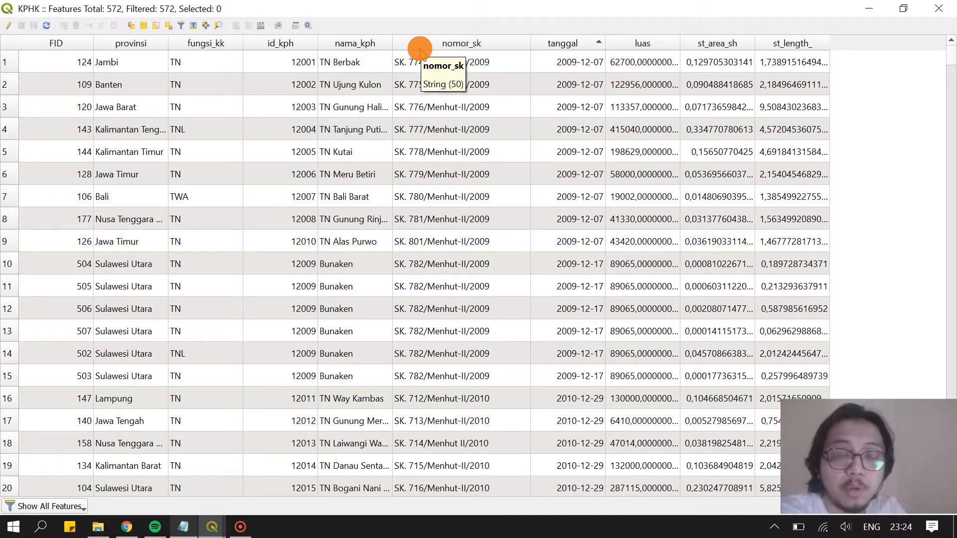
click(342, 43)
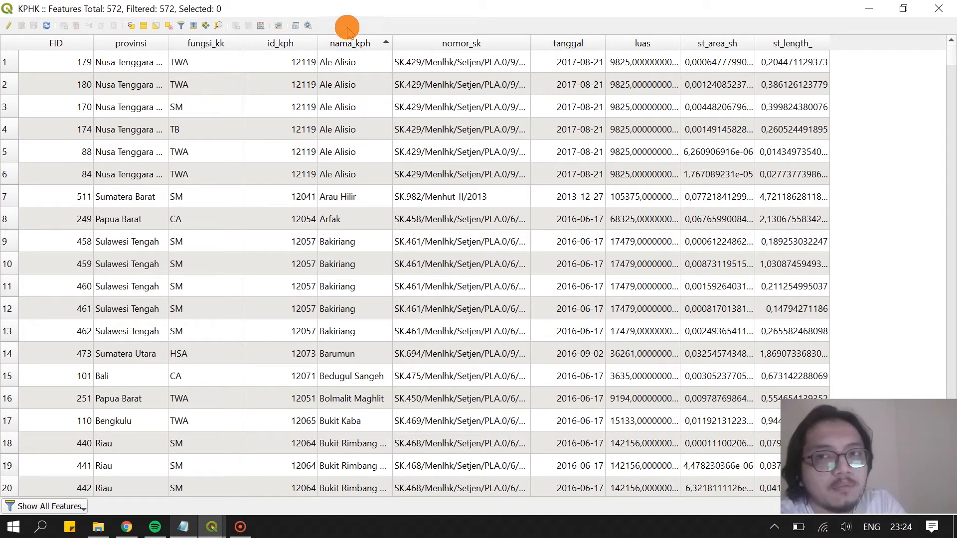
click(939, 8)
Filter the KPHK layer with the expression "nama_kph" = 'Kerumutan'
right_click(782, 110)
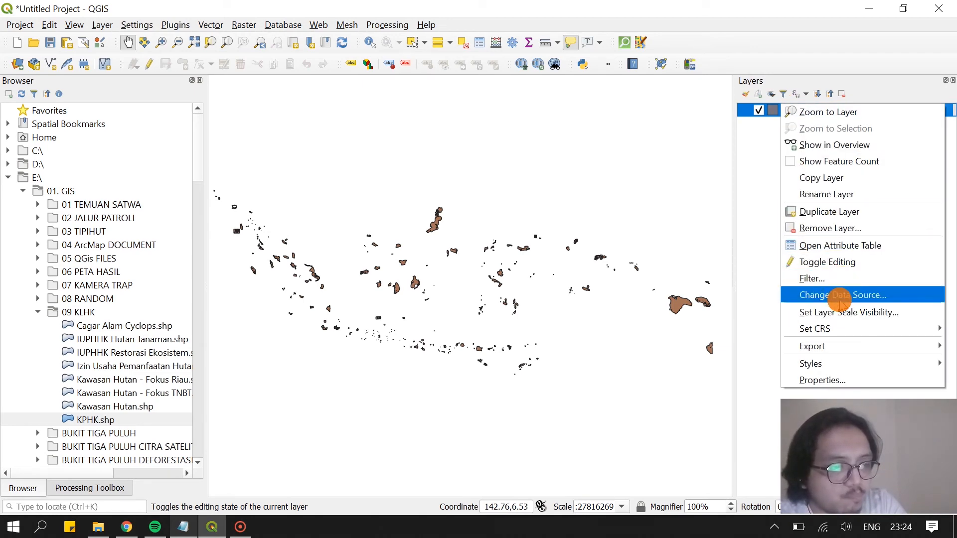
click(823, 278)
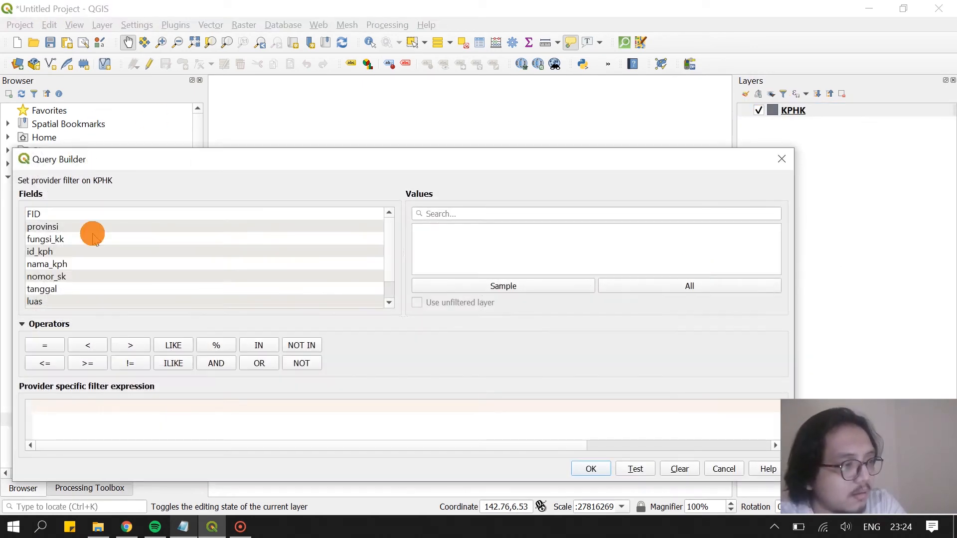
double_click(45, 264)
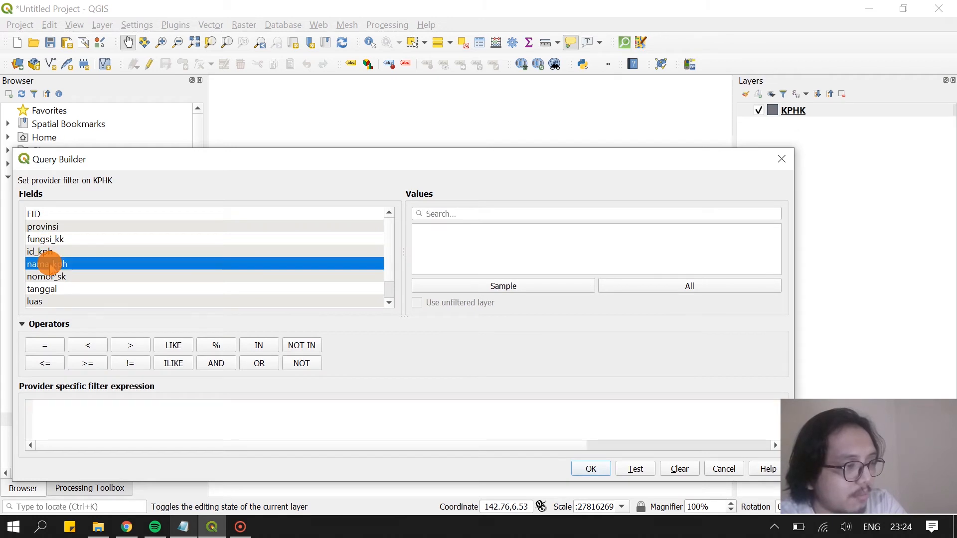
click(57, 345)
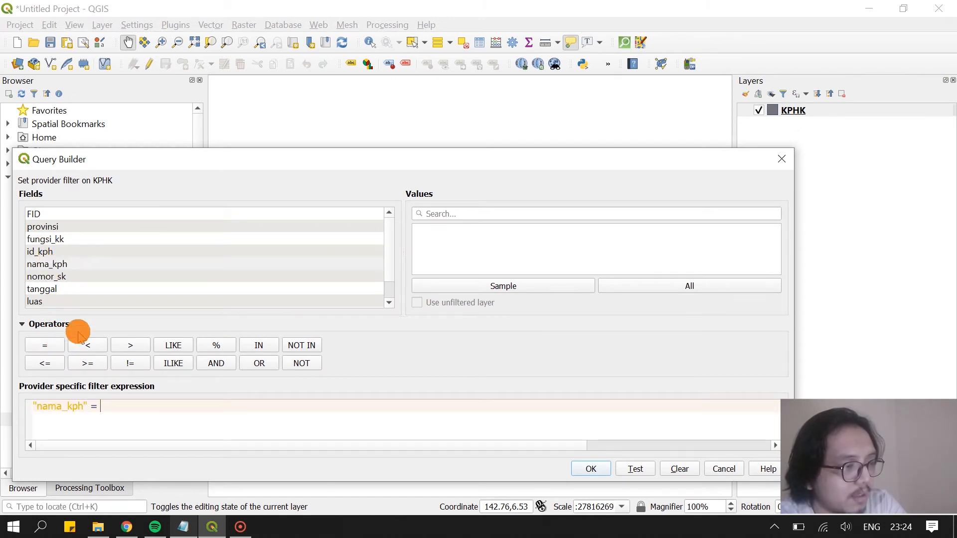
click(617, 285)
click(526, 212)
text(kerumuta)
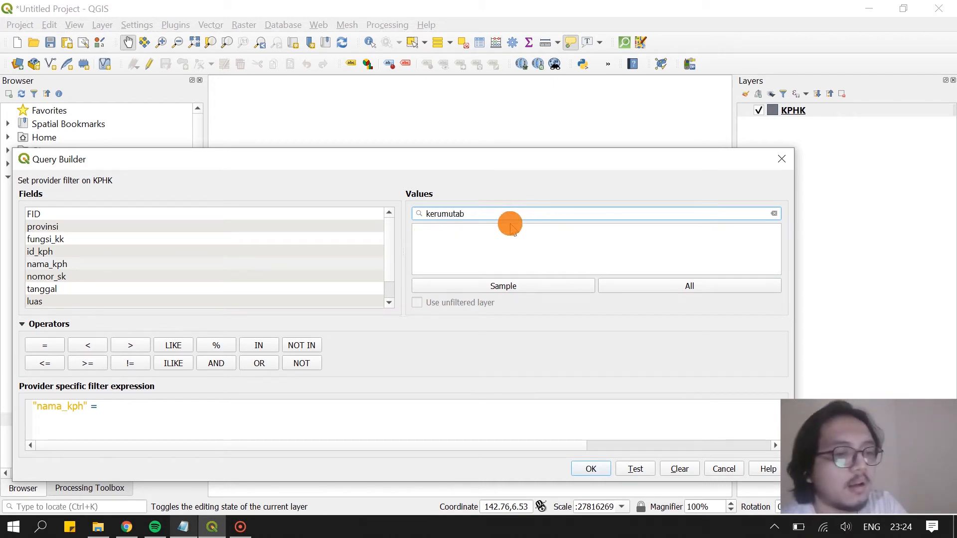
double_click(421, 231)
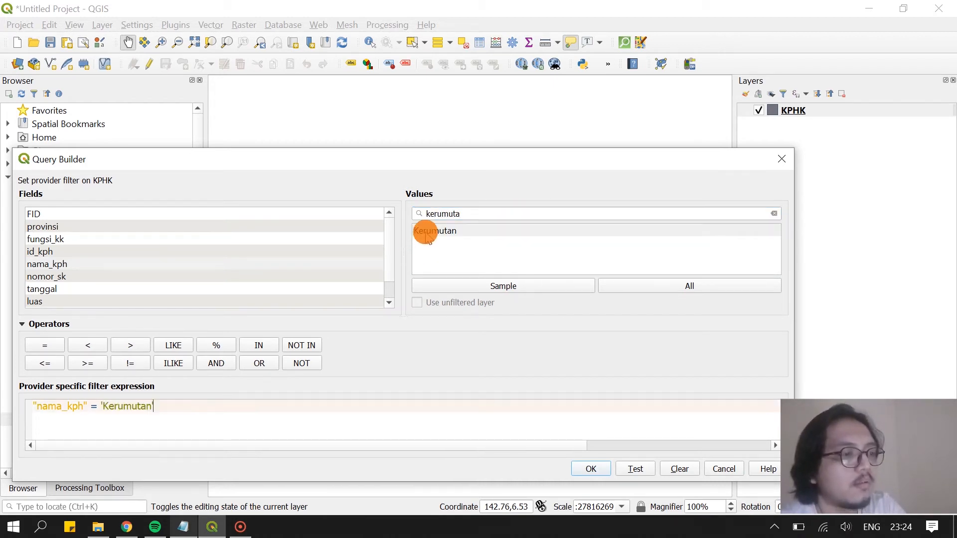
click(592, 467)
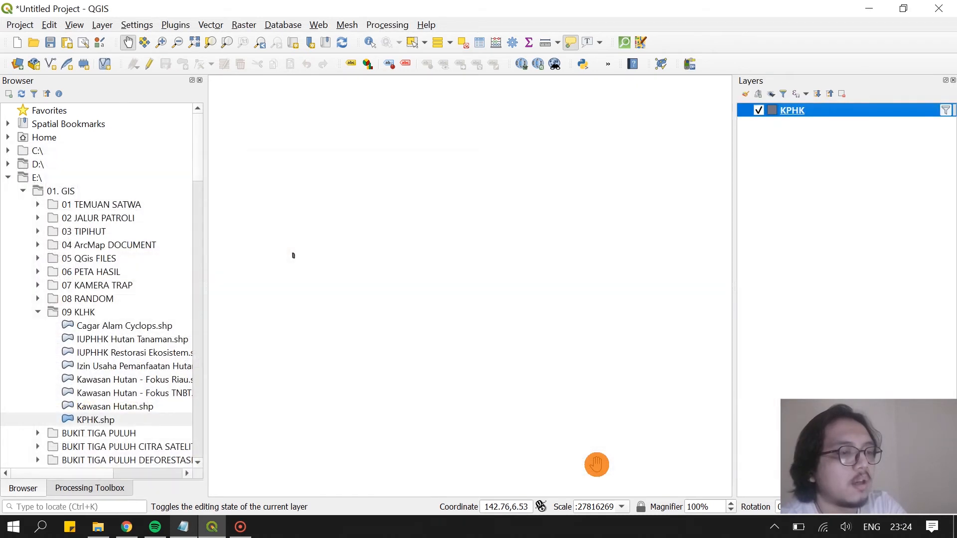
right_click(793, 111)
click(800, 117)
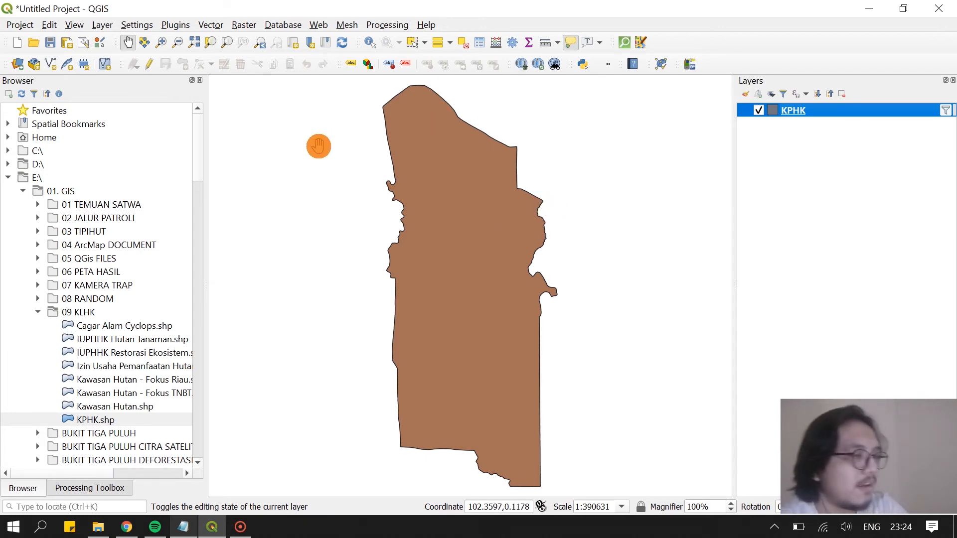
Add the Google Satellite basemap from the XYZ Tiles connections to the map and place the KPHK layer above it
scroll(189, 249, down, 6)
drag(190, 245, 203, 483)
scroll(22, 210, up, 6)
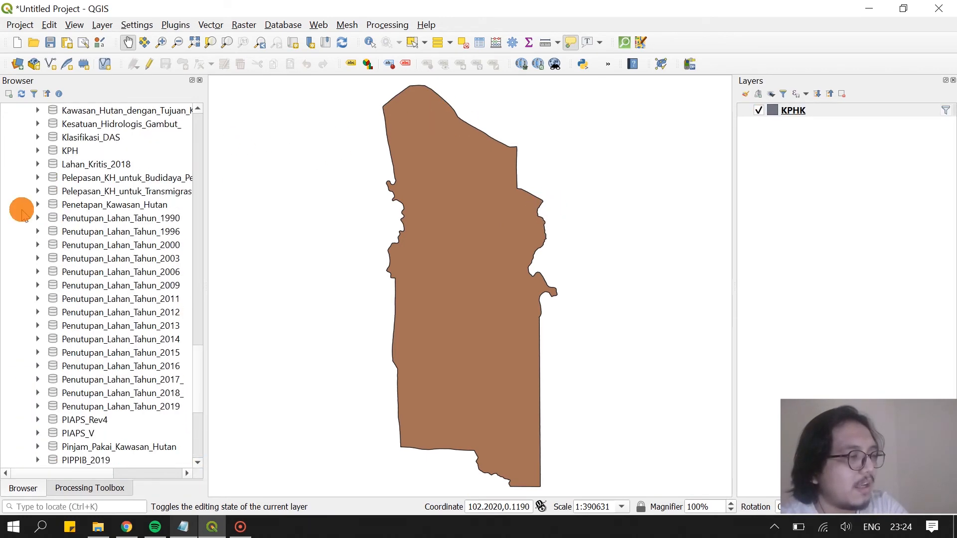
scroll(70, 177, up, 11)
scroll(72, 219, down, 10)
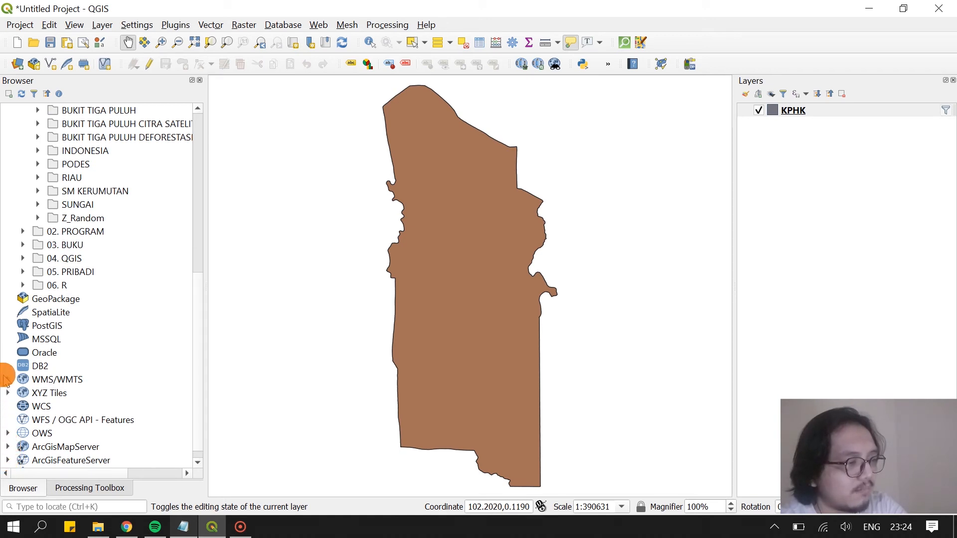
scroll(14, 388, up, 4)
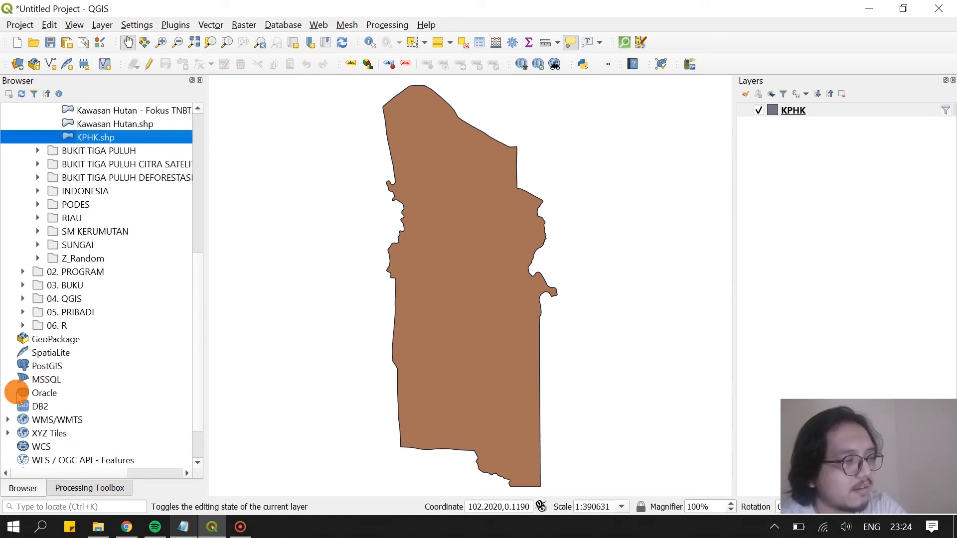
scroll(15, 259, down, 2)
scroll(17, 254, down, 2)
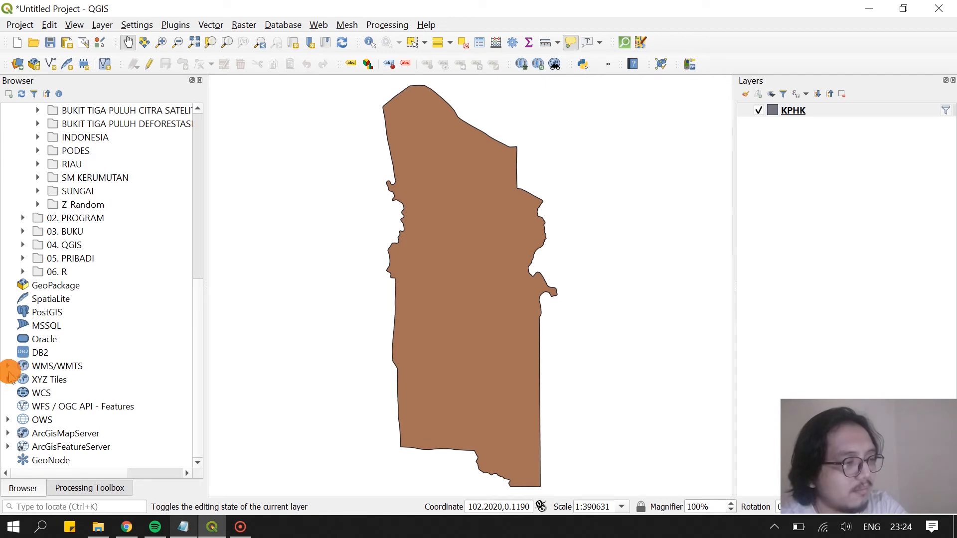
click(7, 380)
scroll(45, 373, down, 10)
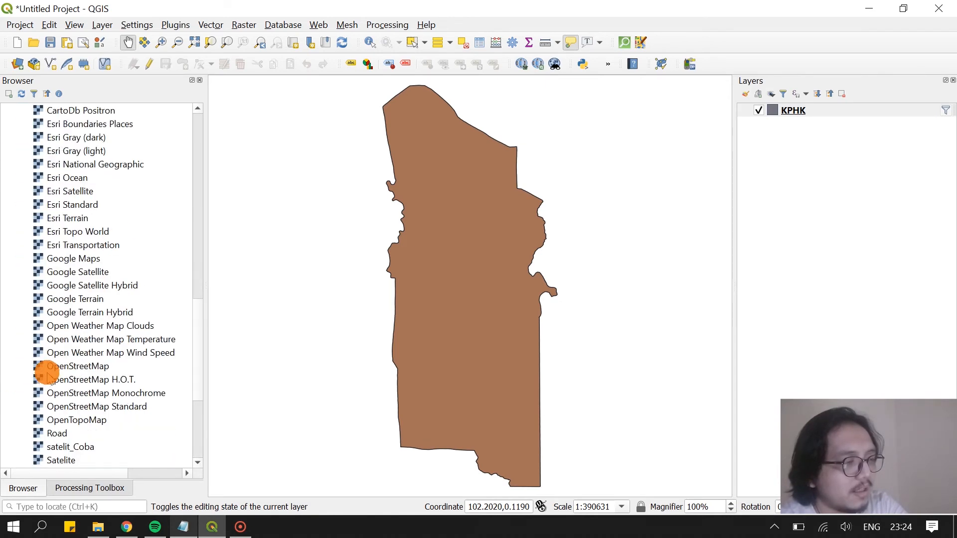
scroll(59, 349, down, 1)
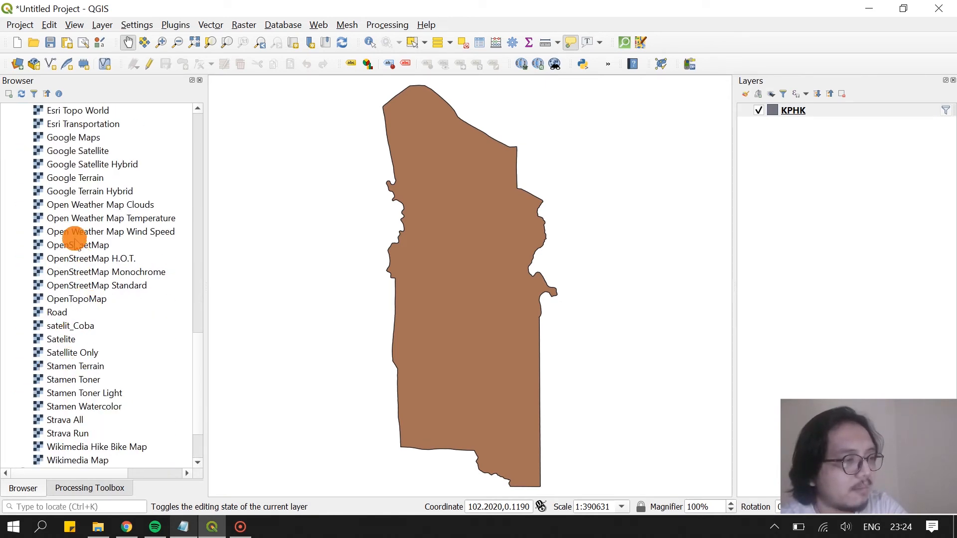
double_click(75, 151)
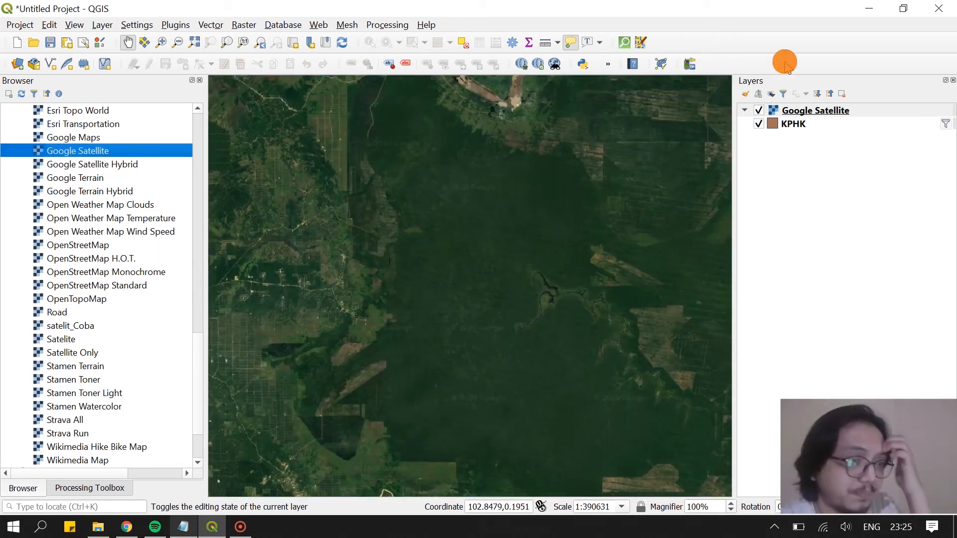
drag(791, 124, 794, 111)
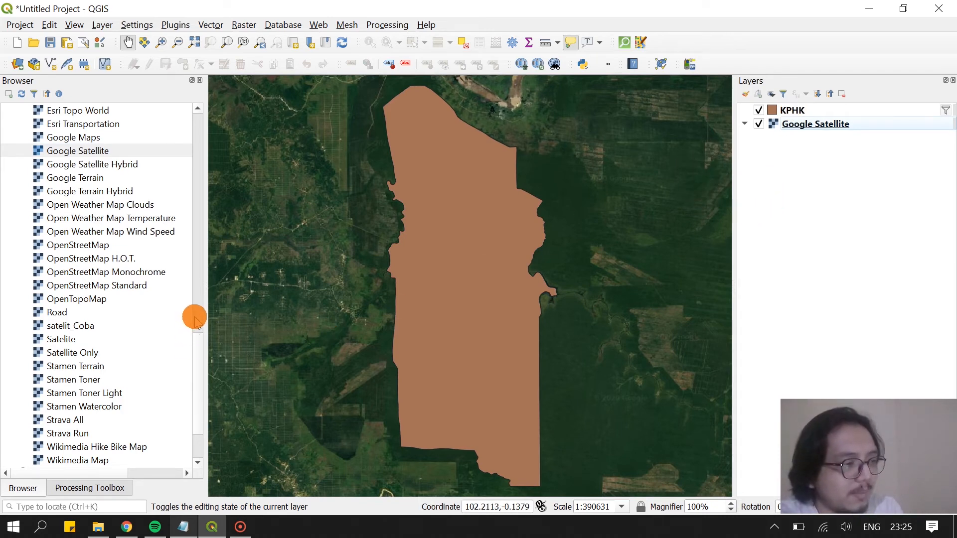
Switch to the GIS notes in Notepad, review the first request about the Suaka Margasatwa boundary, and minimise the notes
scroll(196, 319, up, 9)
scroll(197, 374, down, 10)
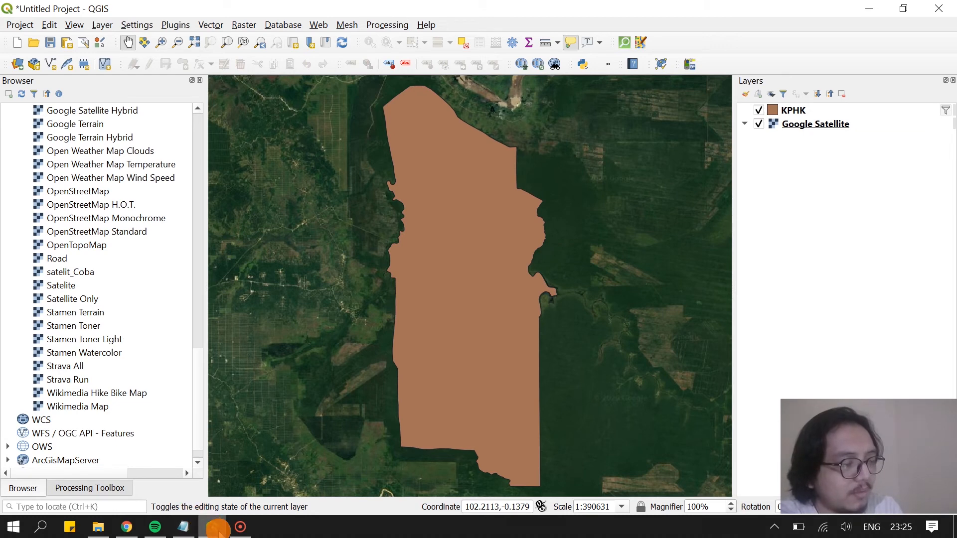
click(183, 526)
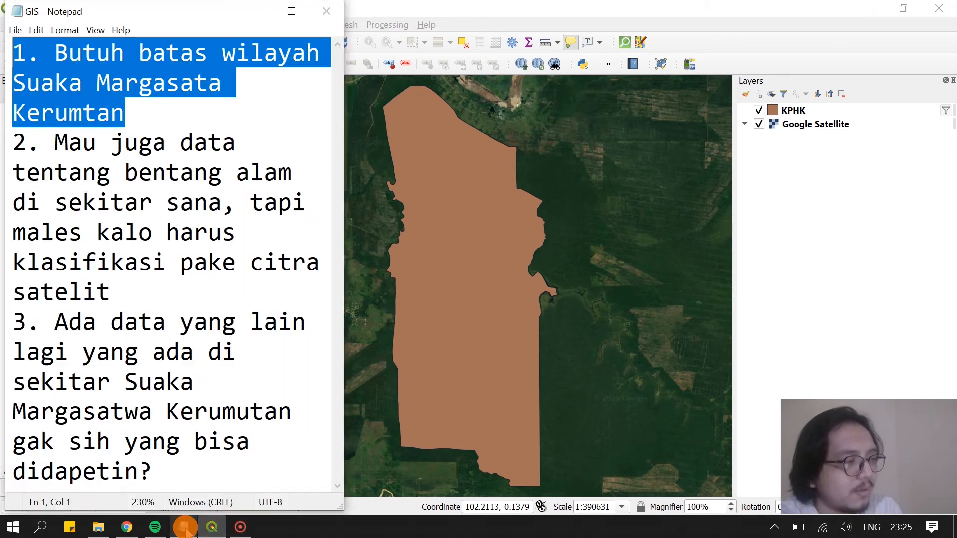
click(68, 142)
drag(147, 112, 8, 50)
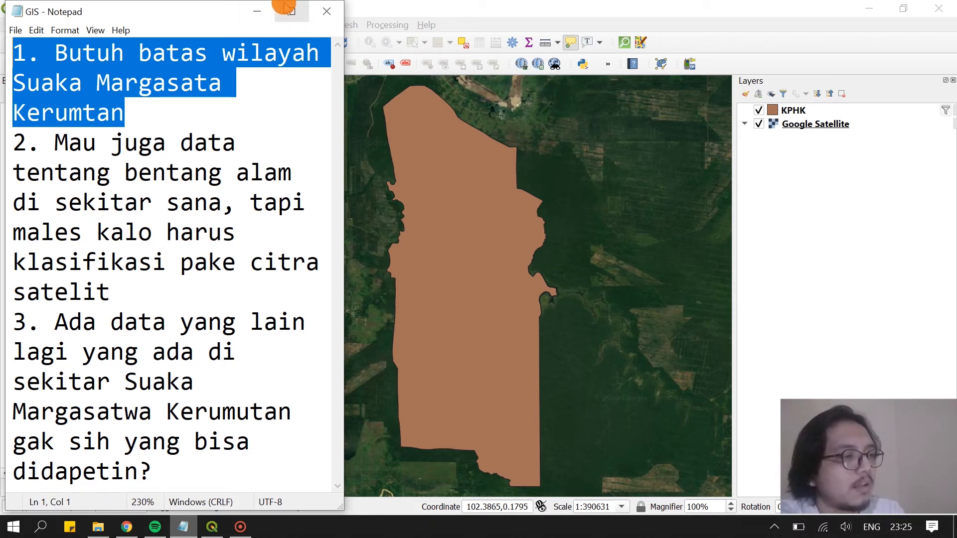
click(257, 11)
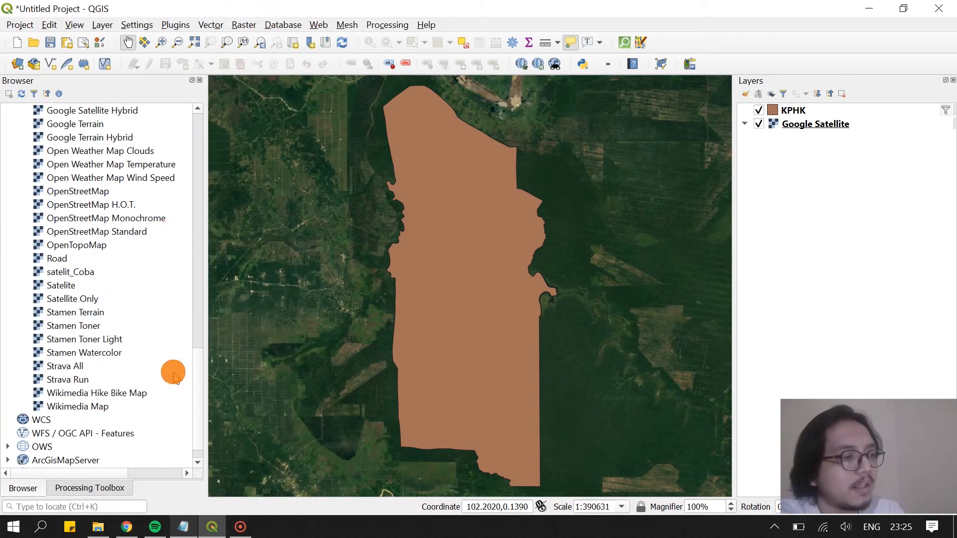
Add the Kawasan Hutan layer from the KLHK connection of the ArcGIS Feature Server to the map
scroll(85, 378, down, 1)
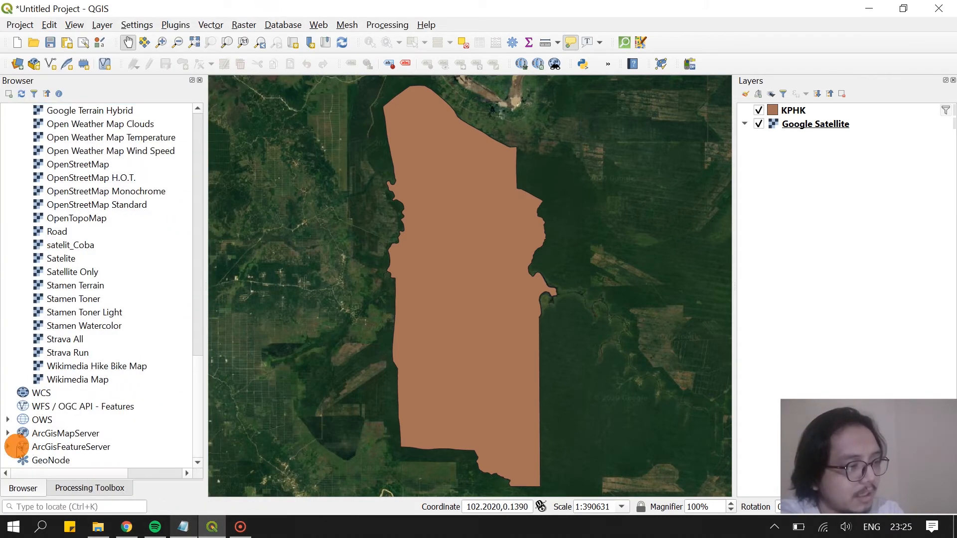
click(8, 447)
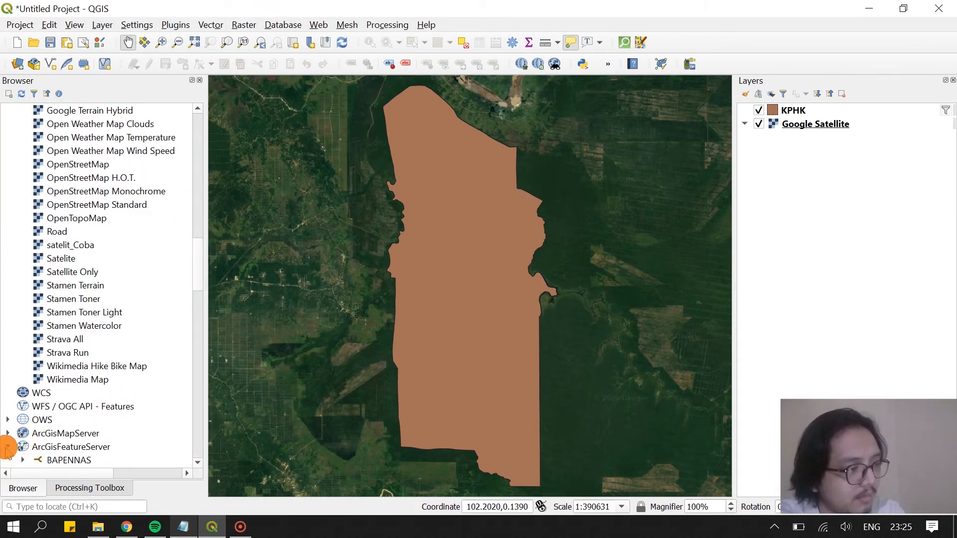
scroll(124, 372, down, 8)
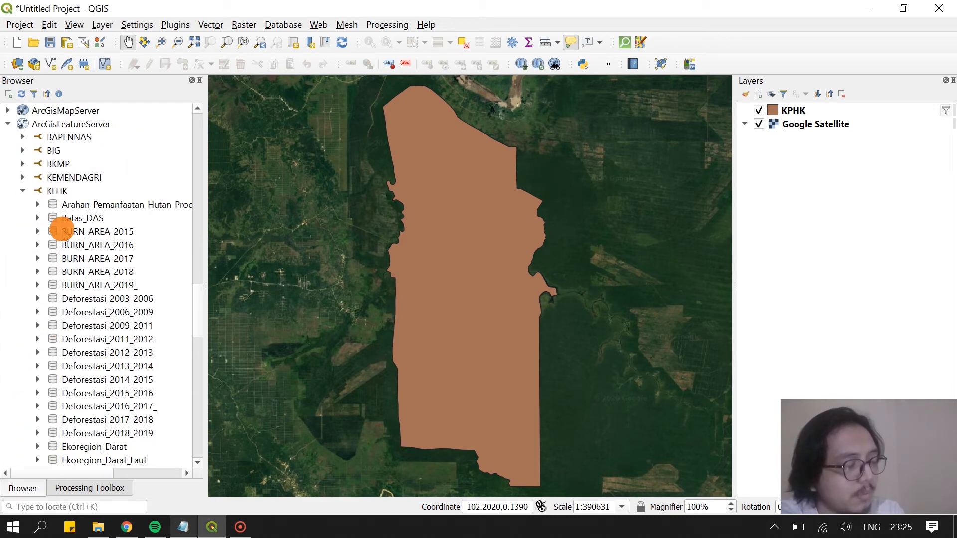
scroll(61, 230, down, 8)
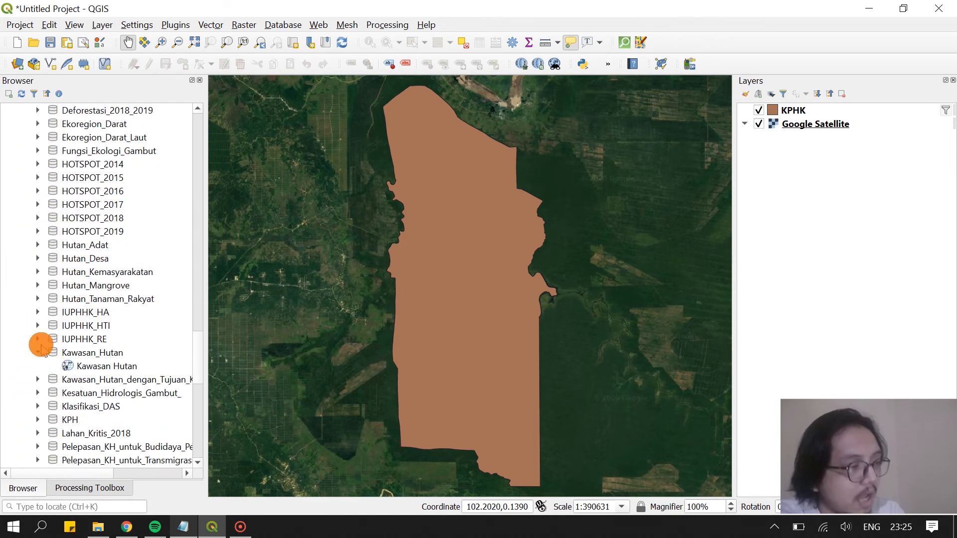
click(38, 353)
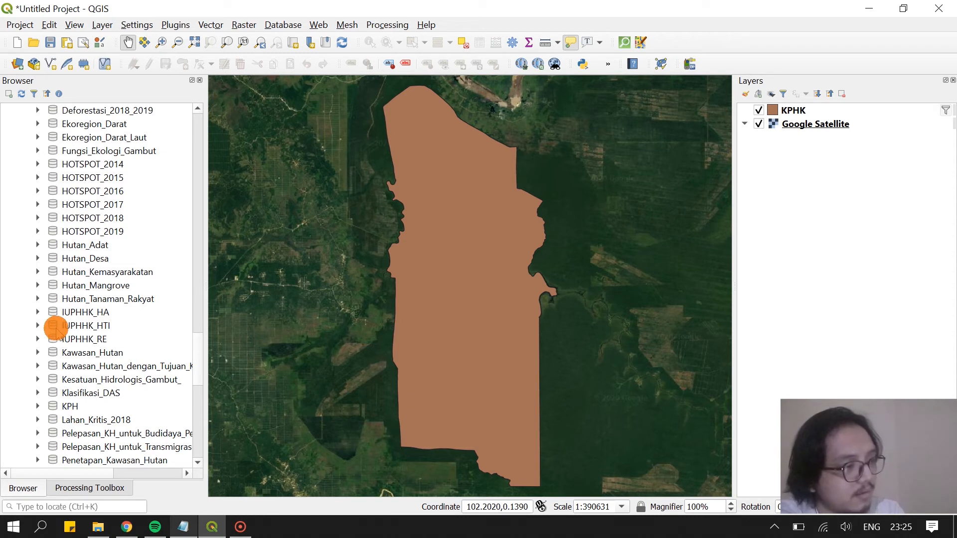
click(38, 366)
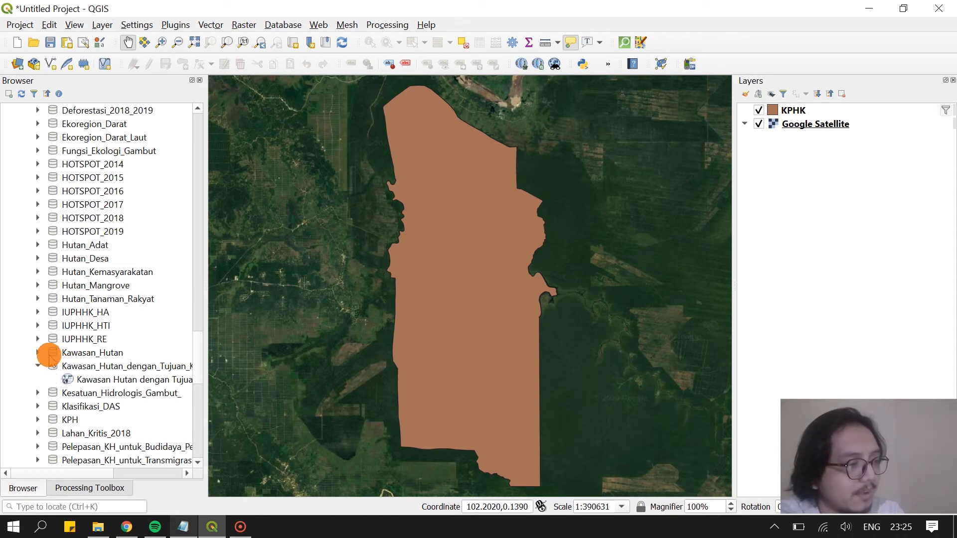
click(38, 366)
click(38, 353)
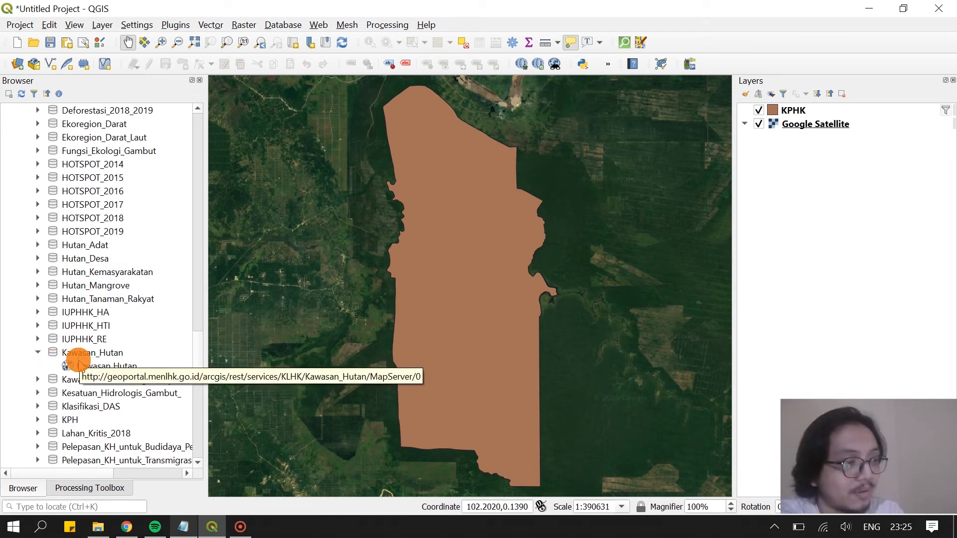
click(76, 366)
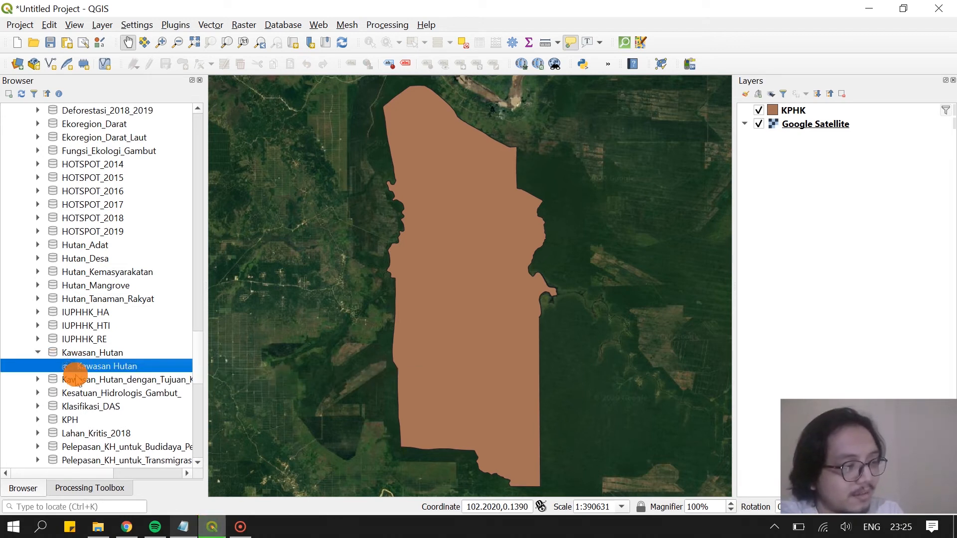
double_click(76, 367)
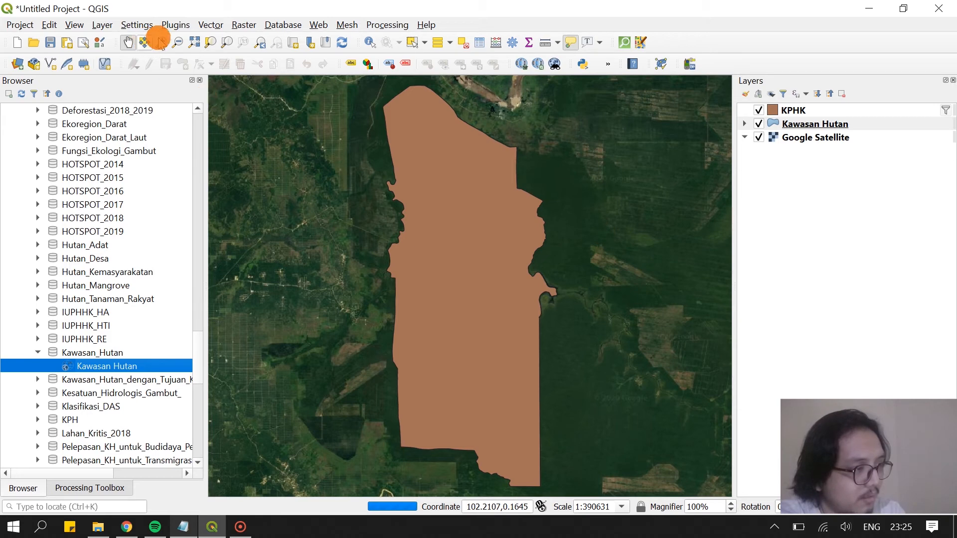
Show a wider area around the KPHK boundary and expand the Kawasan Hutan legend to examine its forest classes
click(177, 42)
click(453, 238)
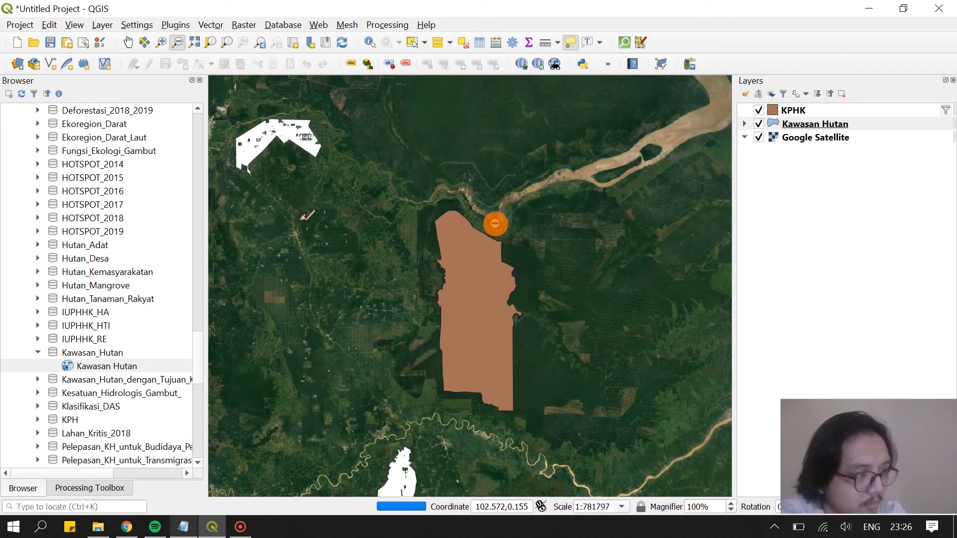
click(745, 124)
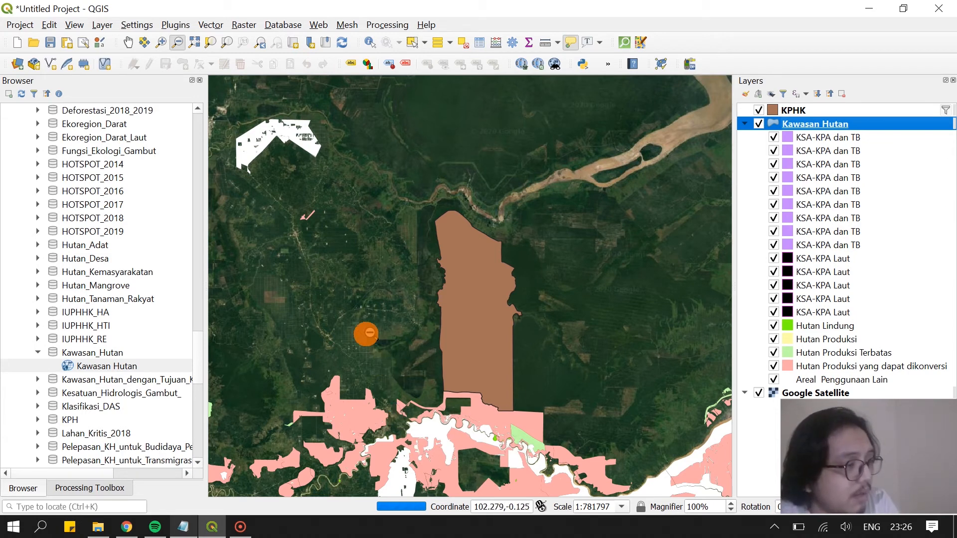
Examine the KLHK hotspot, deforestation and burn area datasets, looking inside HOTSPOT_2019, Deforestasi_2018_2019 and BURN_AREA_2019_
scroll(44, 223, up, 3)
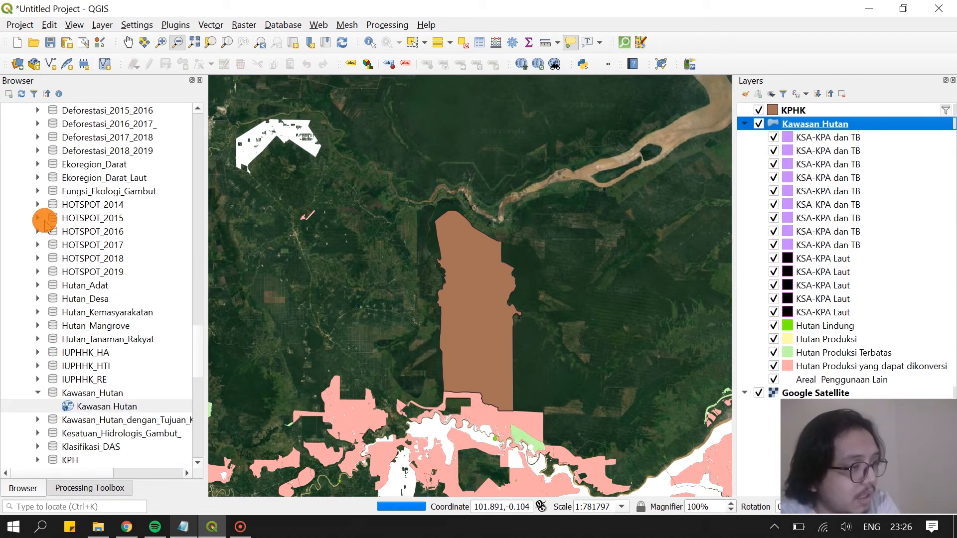
click(39, 271)
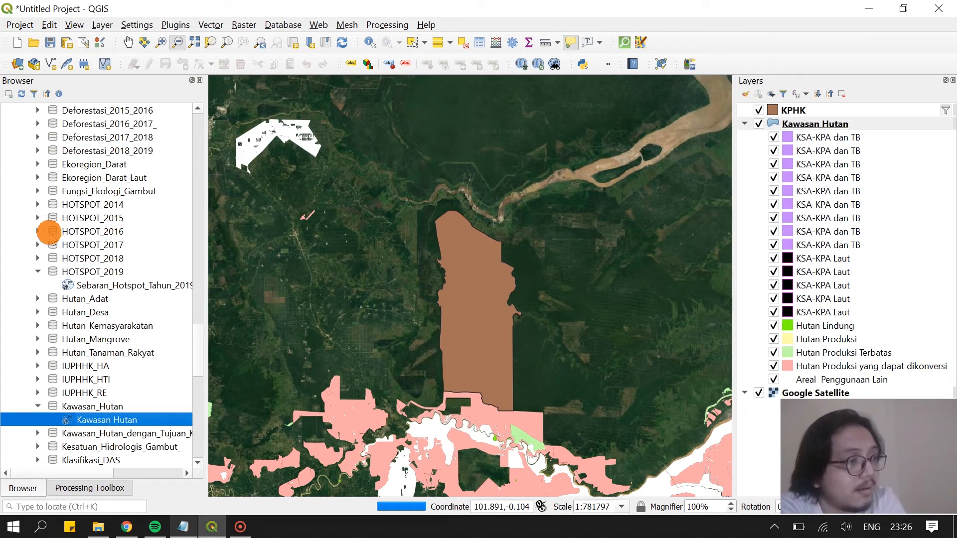
scroll(47, 232, up, 2)
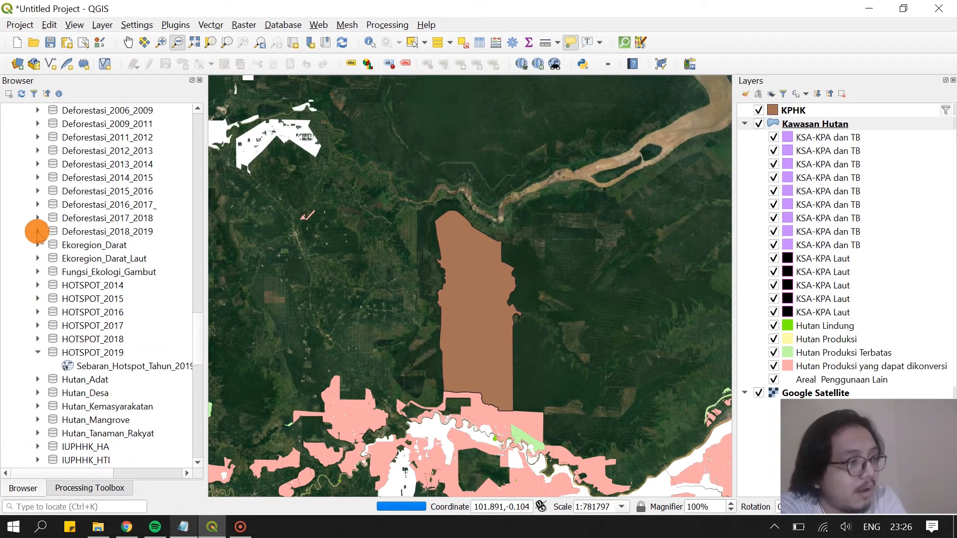
click(38, 232)
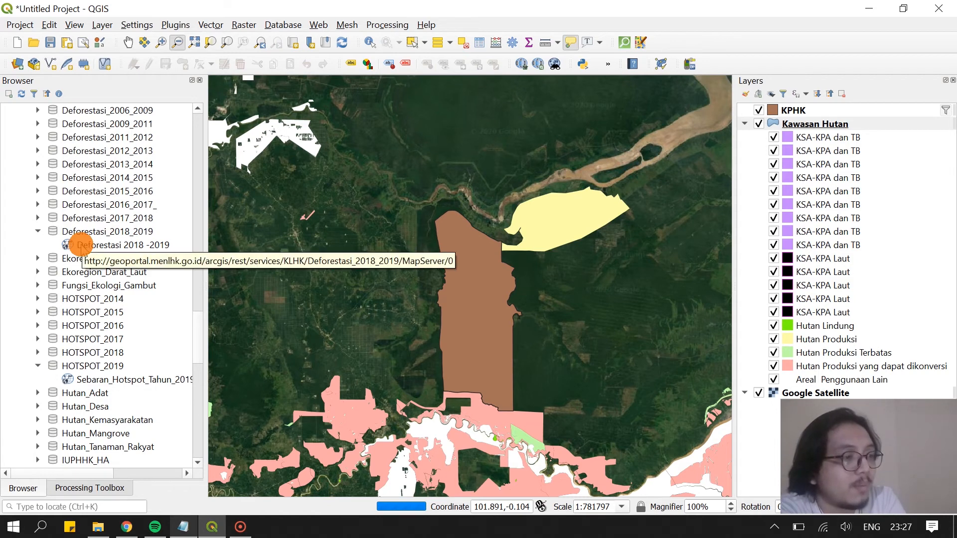
scroll(78, 249, up, 5)
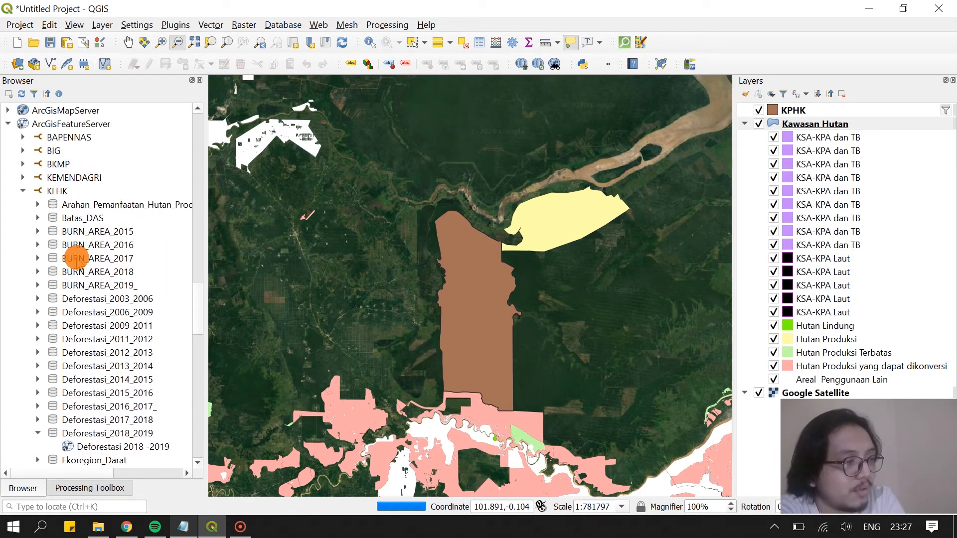
click(38, 285)
click(36, 284)
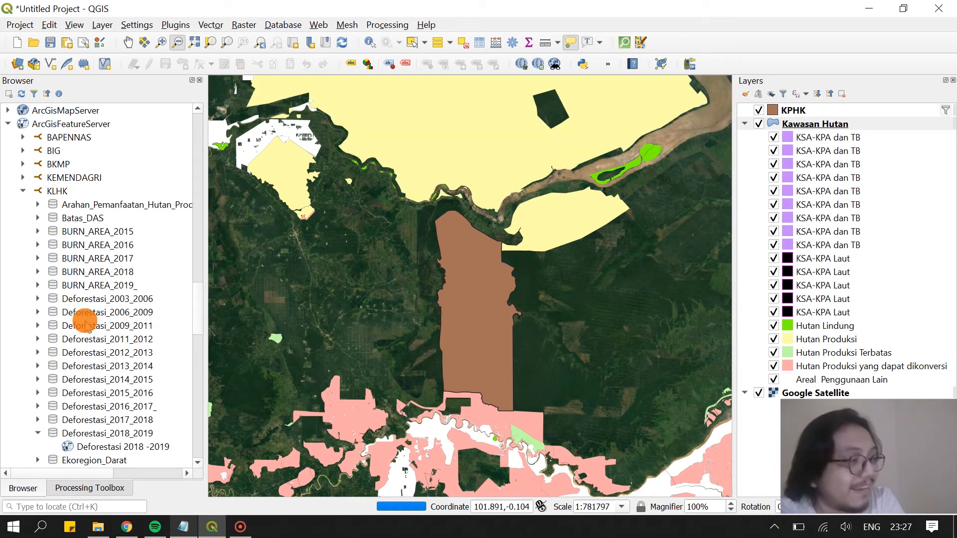
scroll(69, 319, down, 2)
click(37, 352)
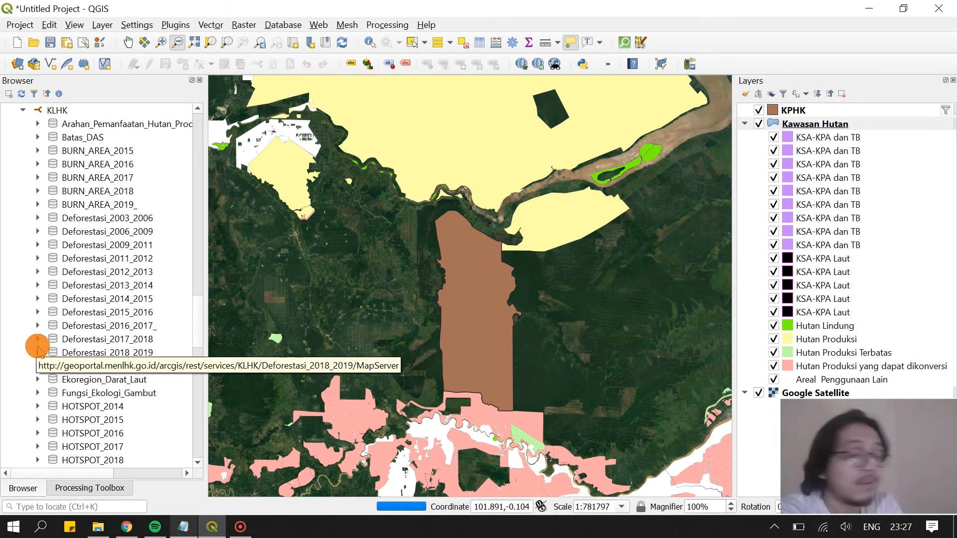
Examine the remaining KLHK datasets, from forest areas and Penutupan_Lahan years through PIPPIB, Reforestasi and RHL to WilayahPengukuranKinerja_REDD
scroll(55, 339, down, 5)
scroll(50, 306, down, 4)
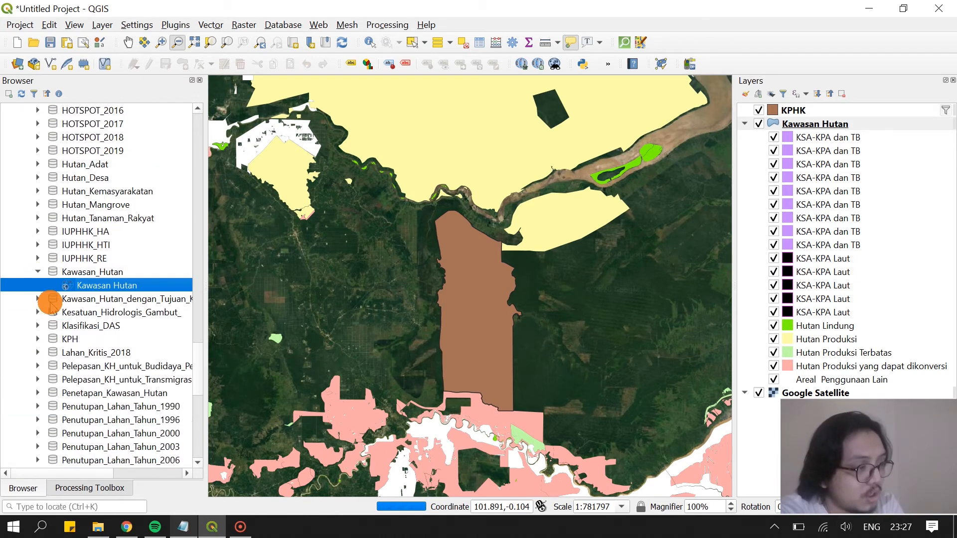
scroll(49, 305, down, 5)
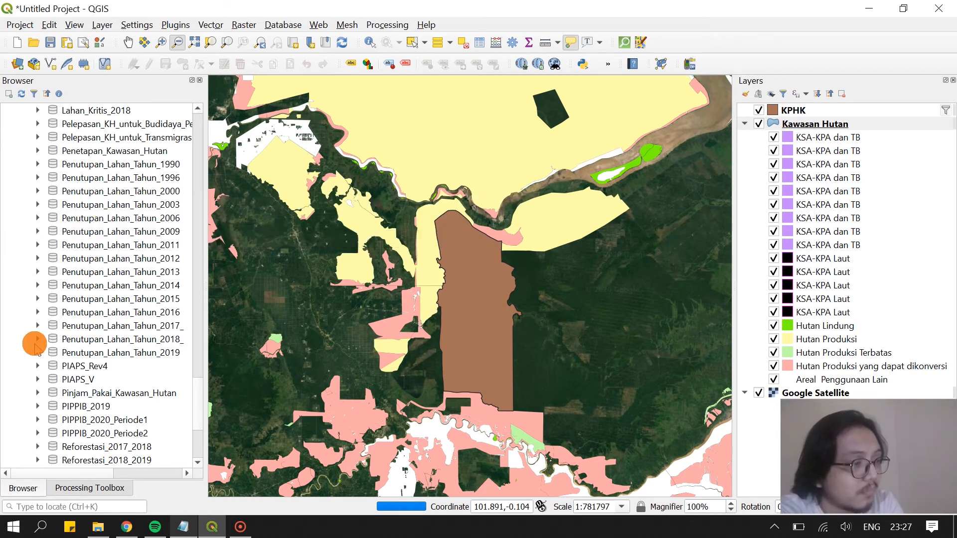
scroll(40, 351, down, 2)
scroll(40, 351, down, 2)
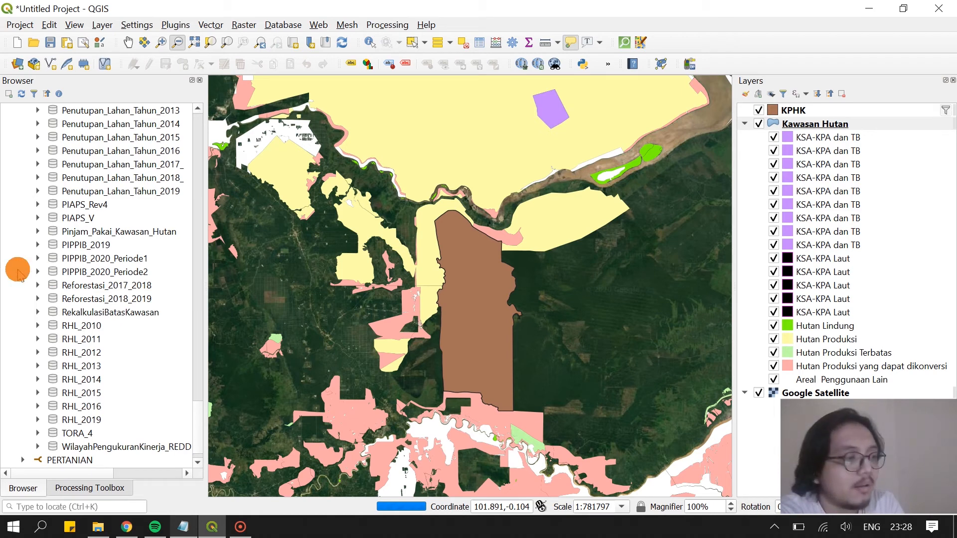
scroll(68, 322, down, 1)
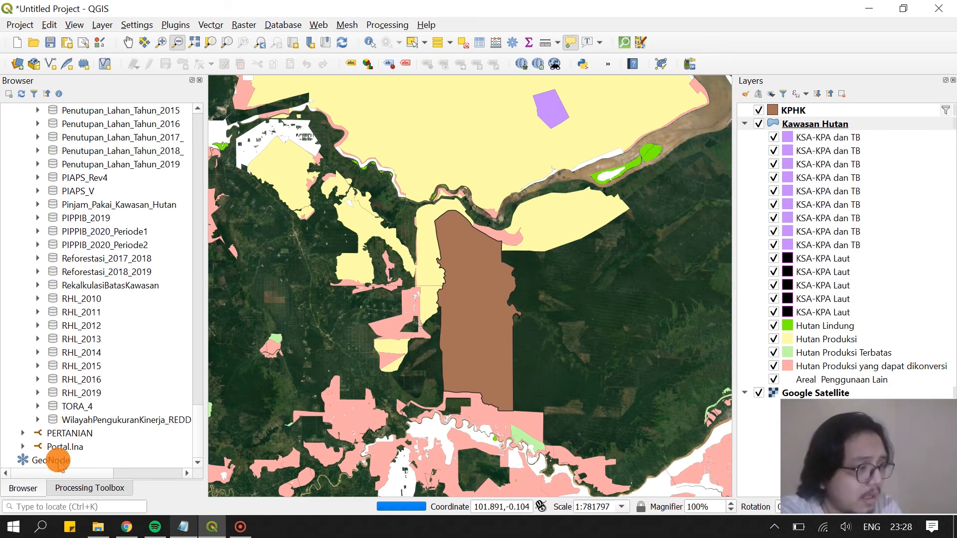
click(150, 420)
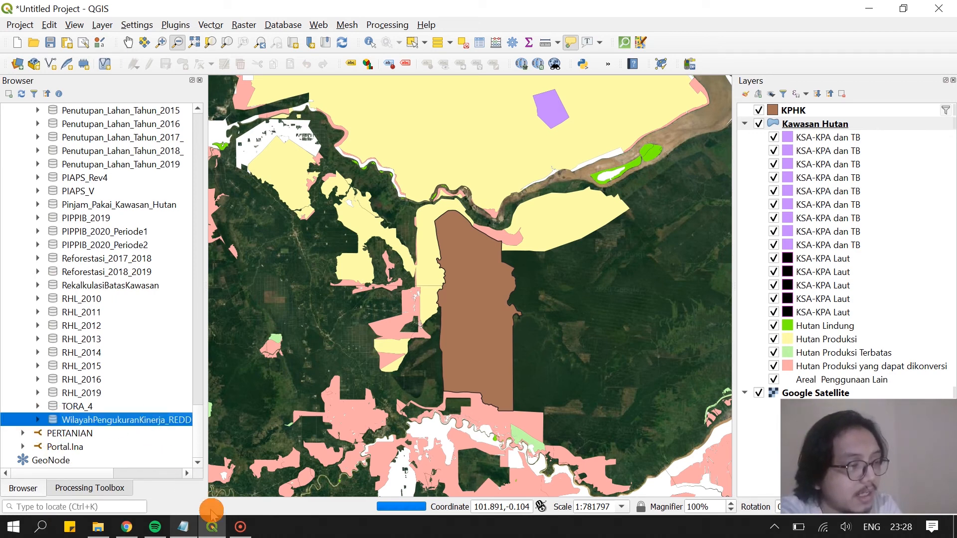
Switch to Chrome and search the web for "redd"
click(127, 527)
click(530, 39)
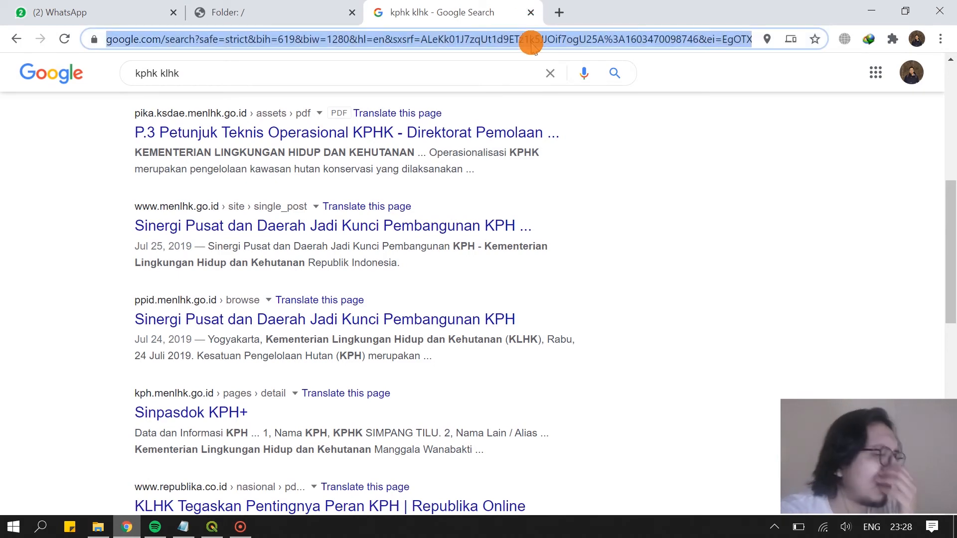
text(redd)
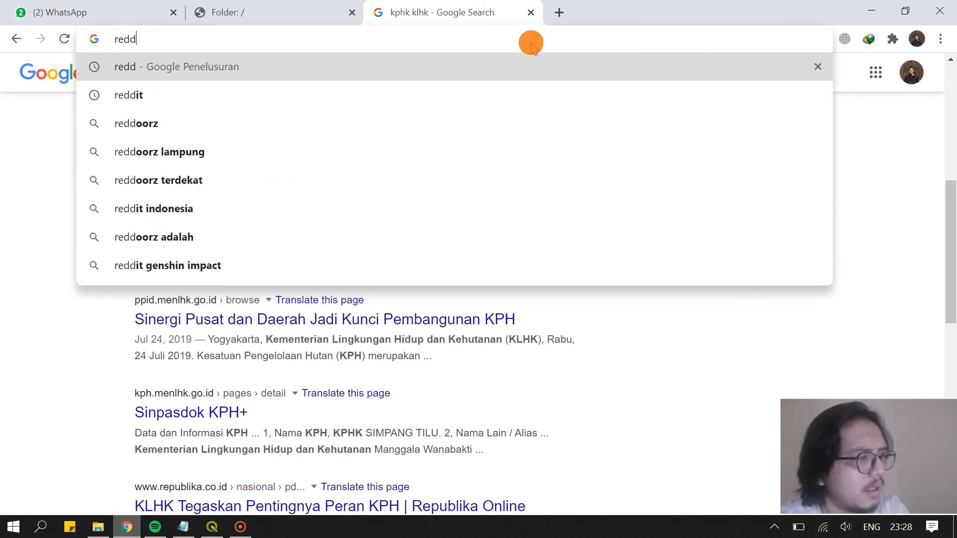
key(Return)
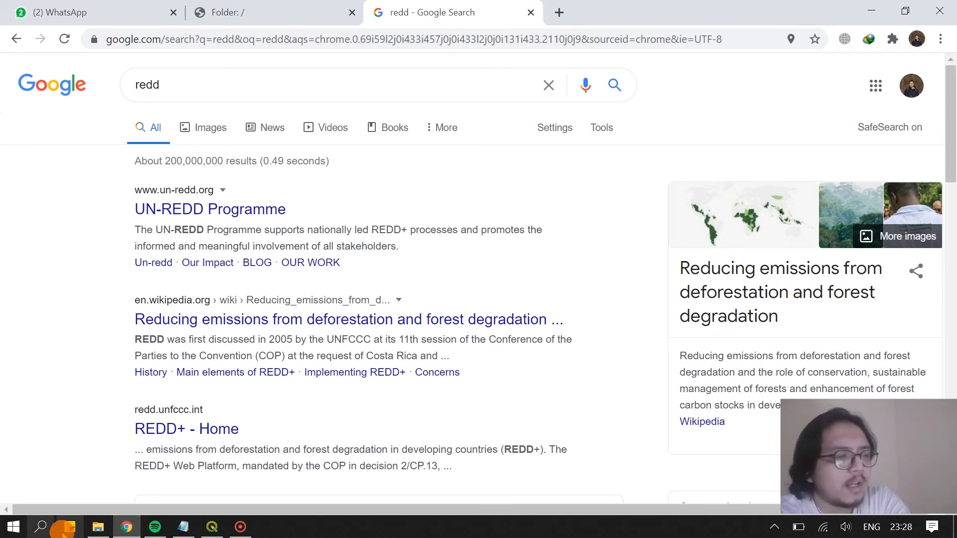
Switch to QGIS, widen the Browser panel and look inside the WilayahPengukuranKinerja_REDD dataset
click(127, 527)
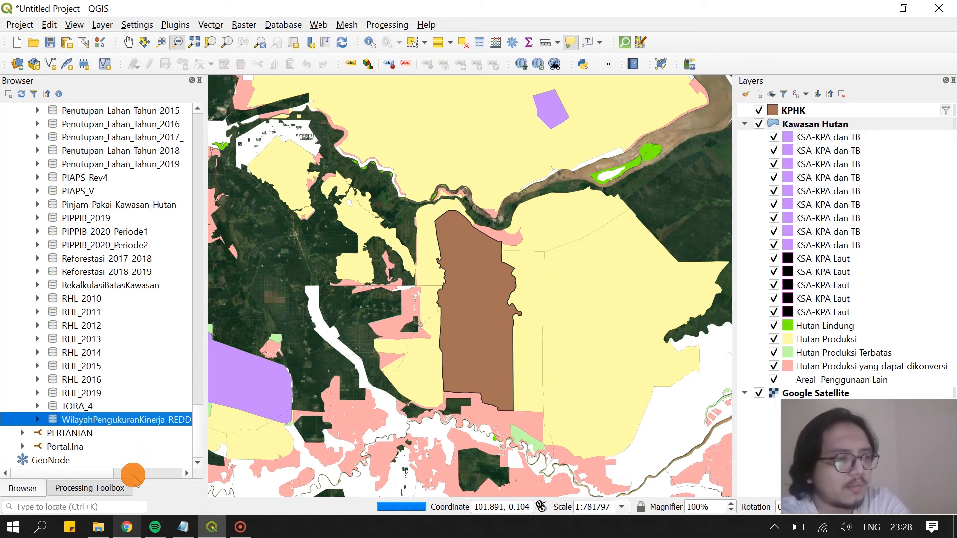
drag(204, 399, 223, 406)
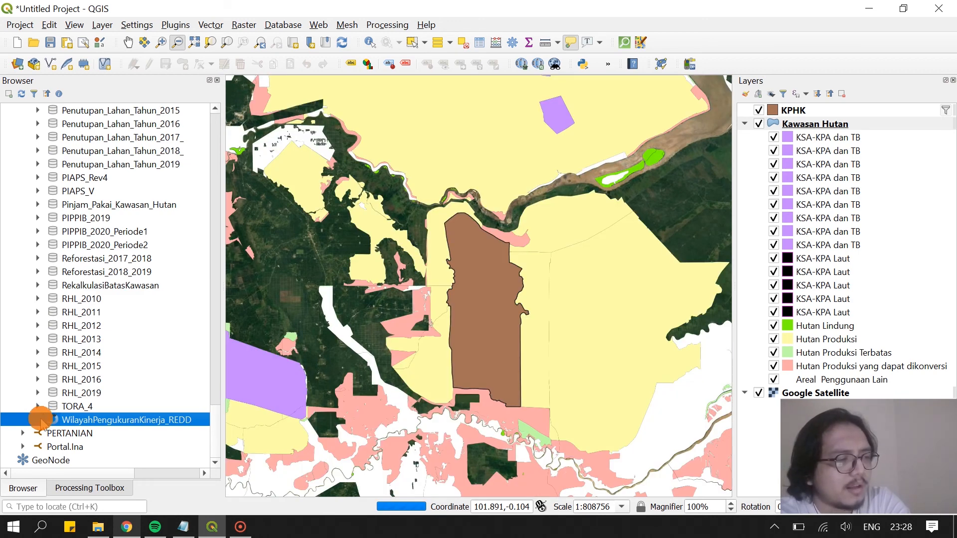
click(40, 420)
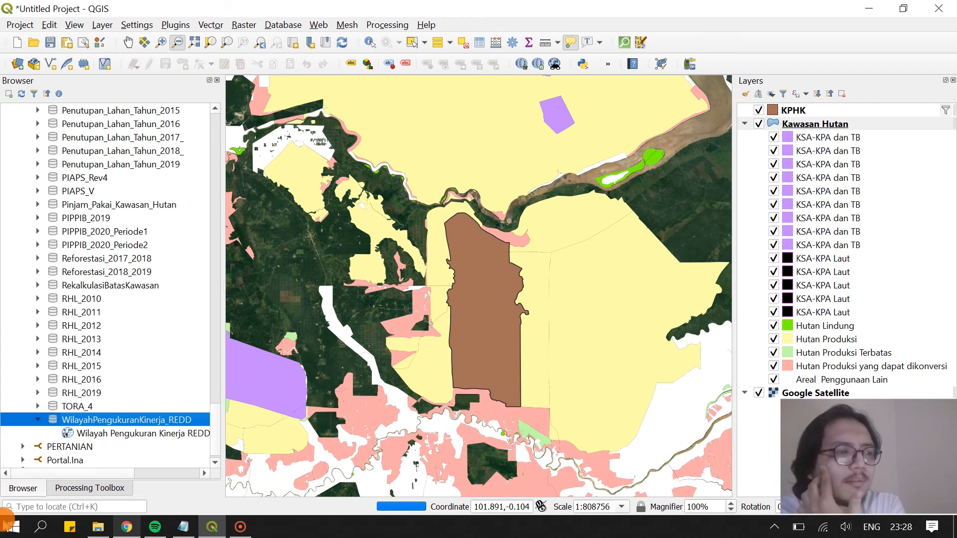
Switch to Chrome and read the REDD description in the search results
click(125, 527)
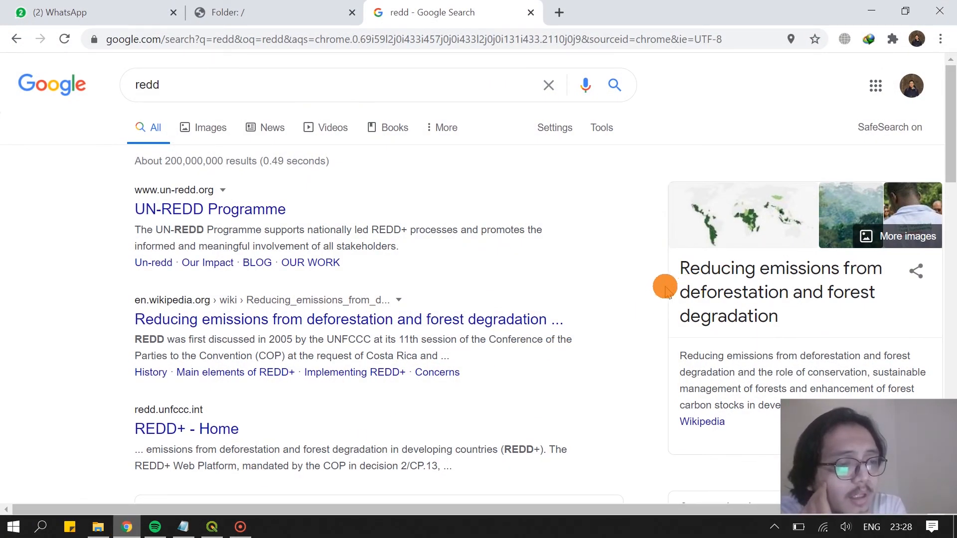
click(798, 238)
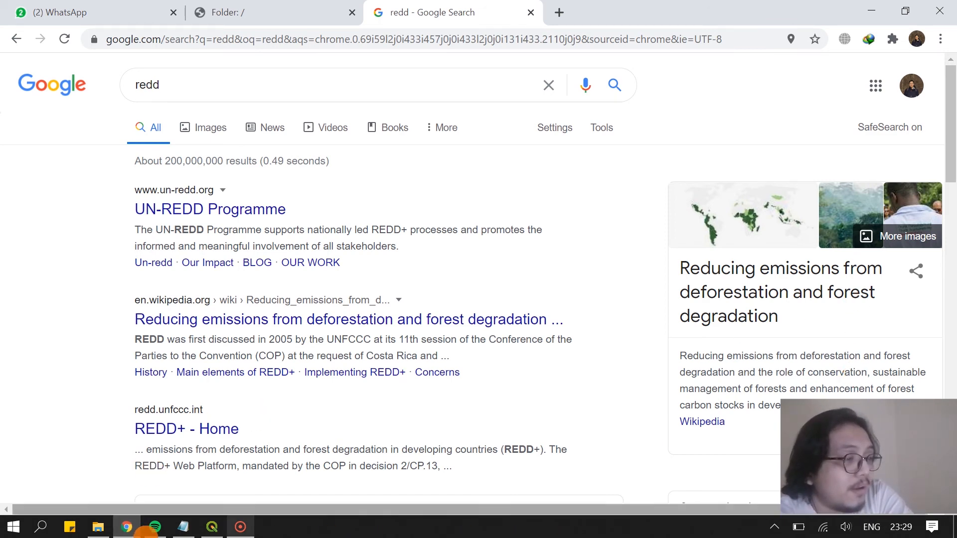
Switch to QGIS and hide the Kawasan Hutan layer on the map
click(214, 527)
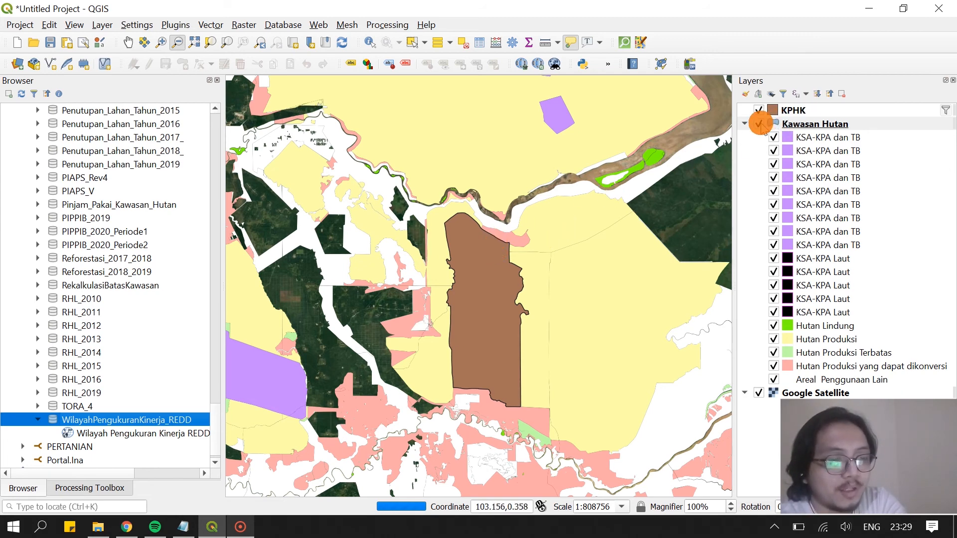
click(761, 125)
click(759, 124)
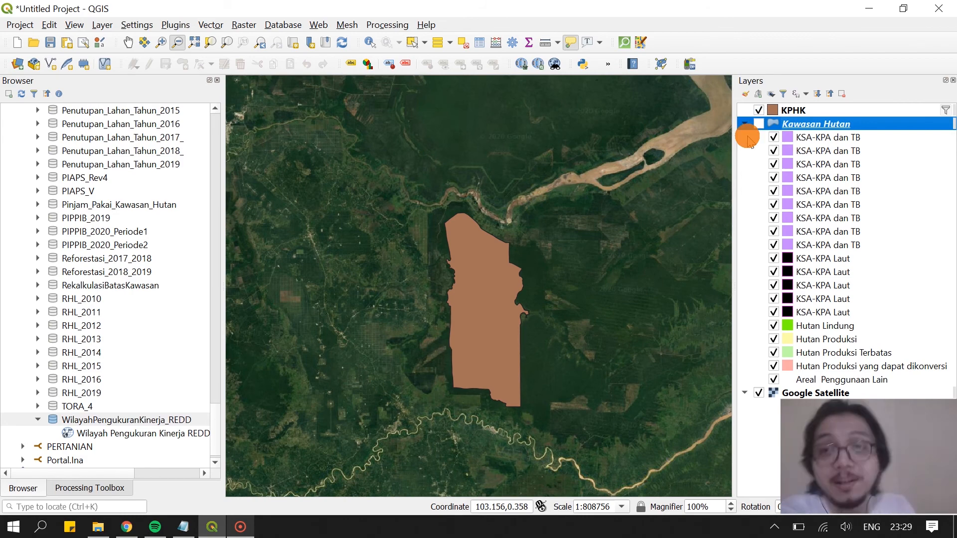
right_click(783, 124)
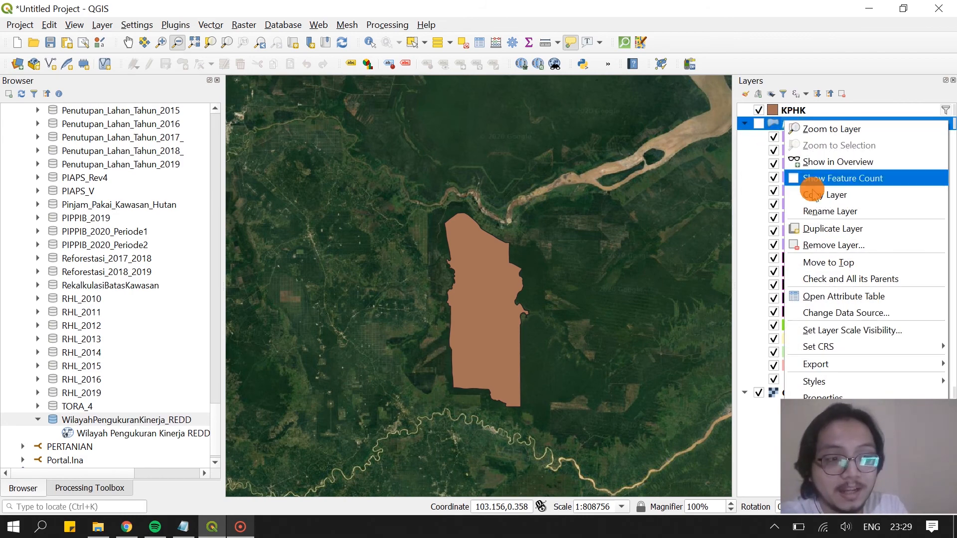
mouse_move(825, 367)
click(757, 366)
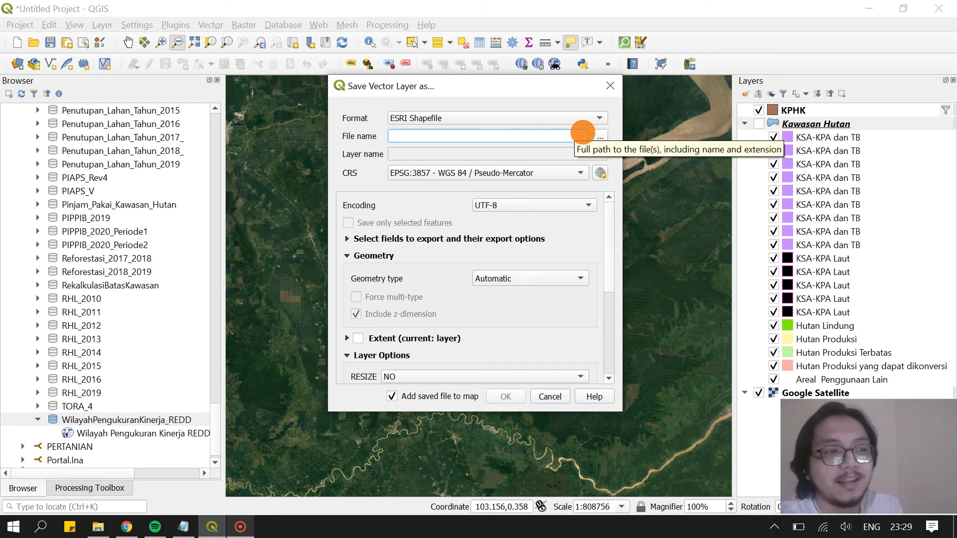
click(603, 138)
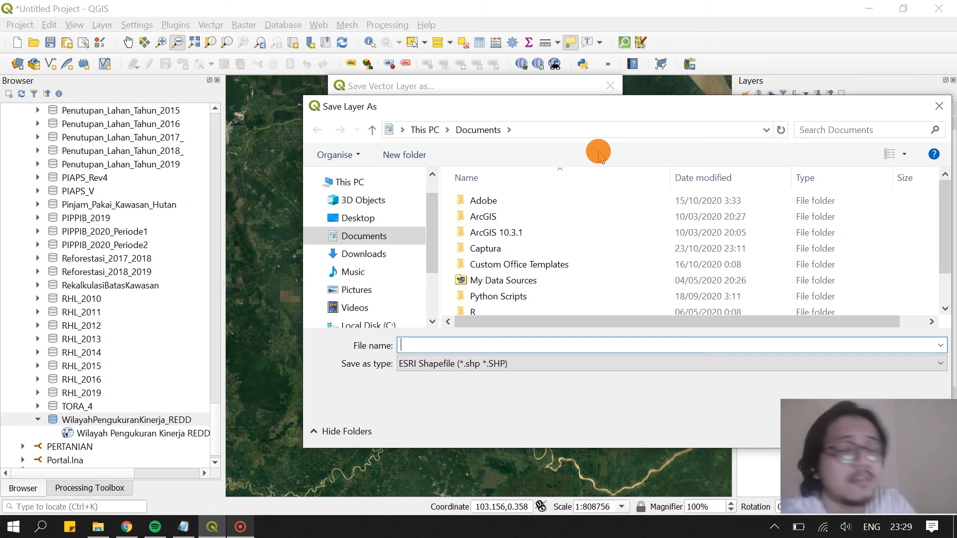
click(939, 105)
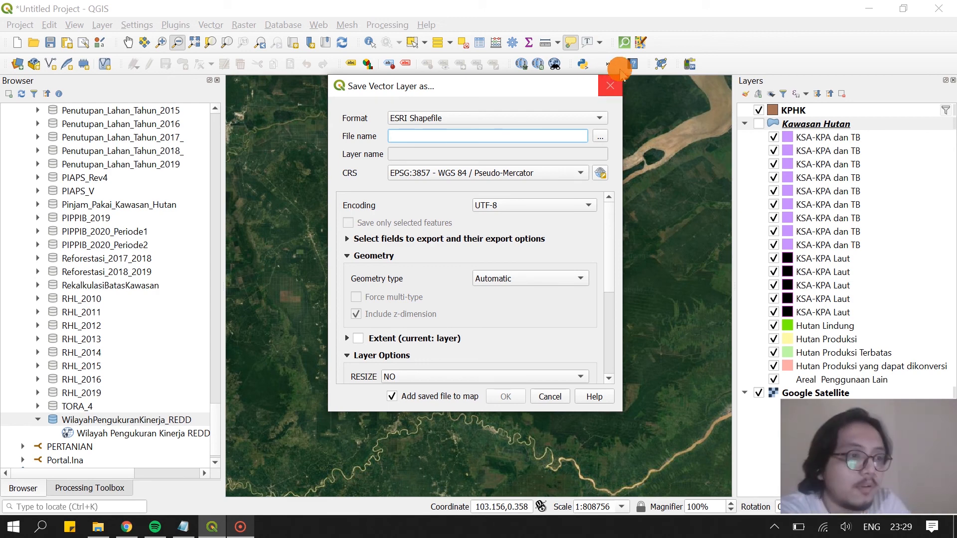
click(615, 86)
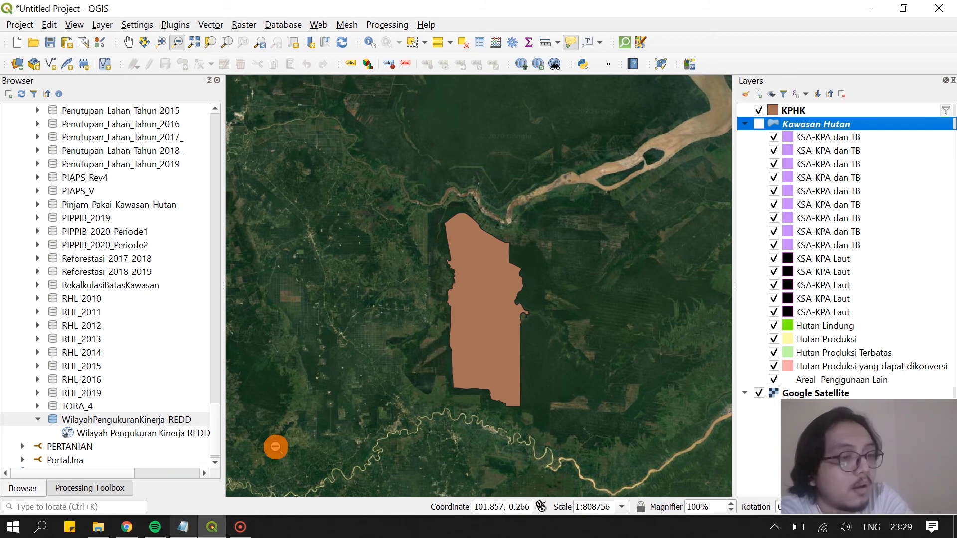
Collapse the Kawasan Hutan legend, the WilayahPengukuranKinerja_REDD and Kawasan_Hutan datasets, and the KLHK connection
click(745, 124)
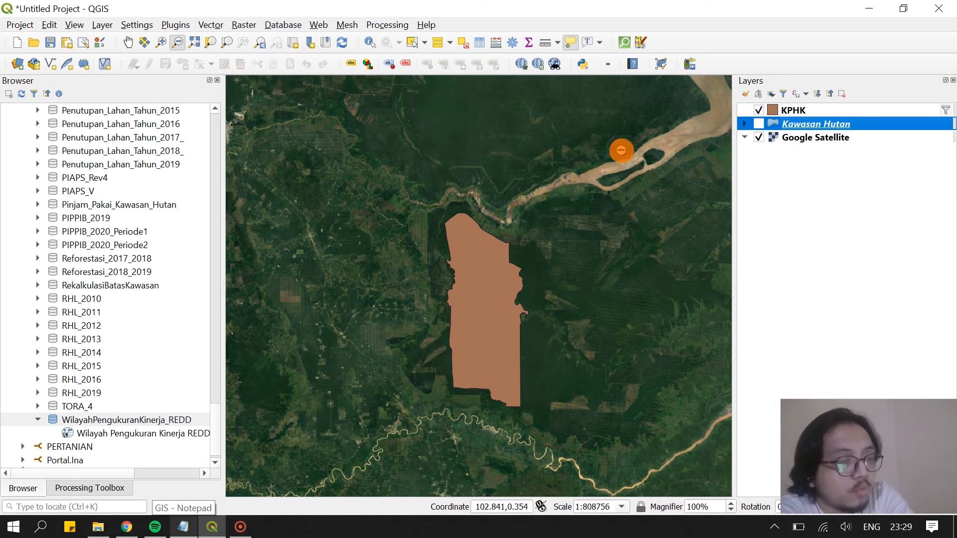
click(37, 420)
scroll(37, 397, up, 15)
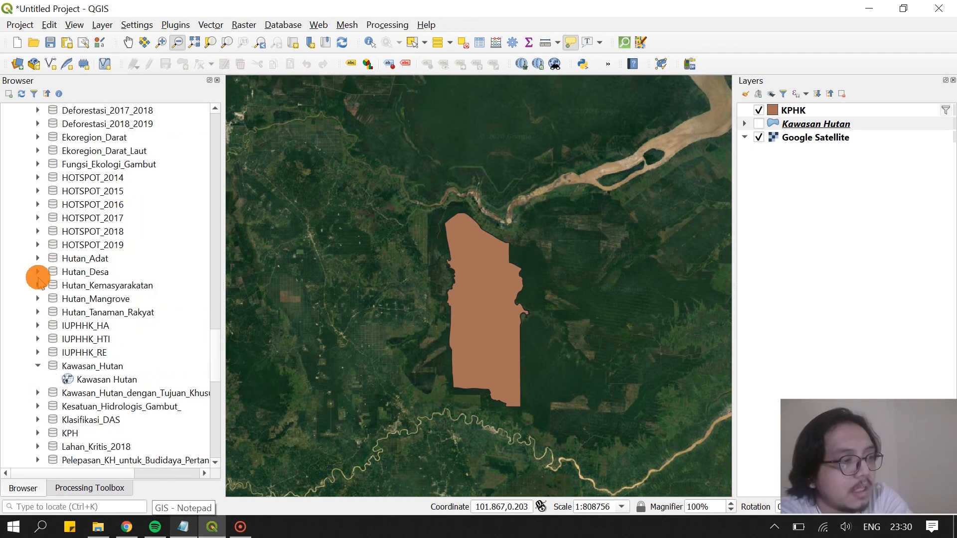
click(38, 365)
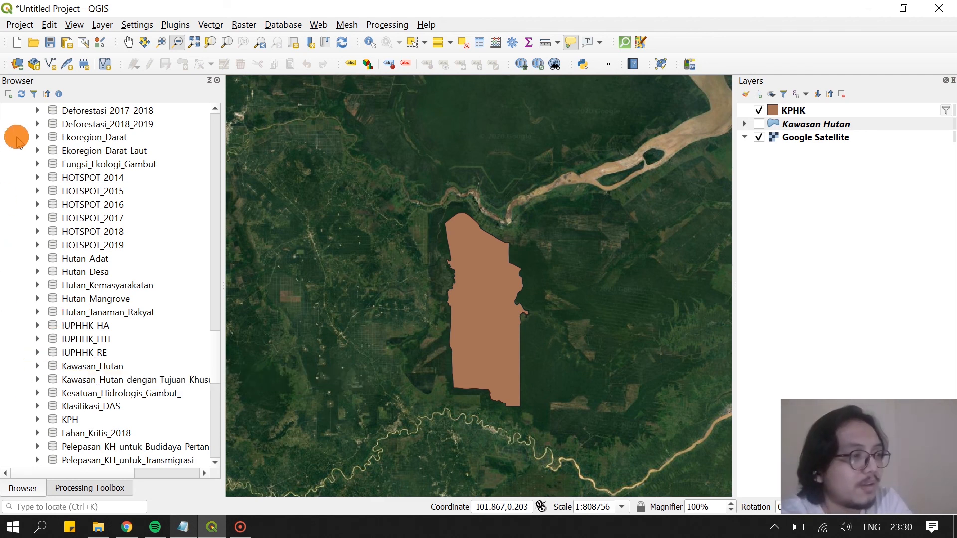
scroll(37, 167, up, 4)
scroll(38, 241, up, 7)
click(22, 324)
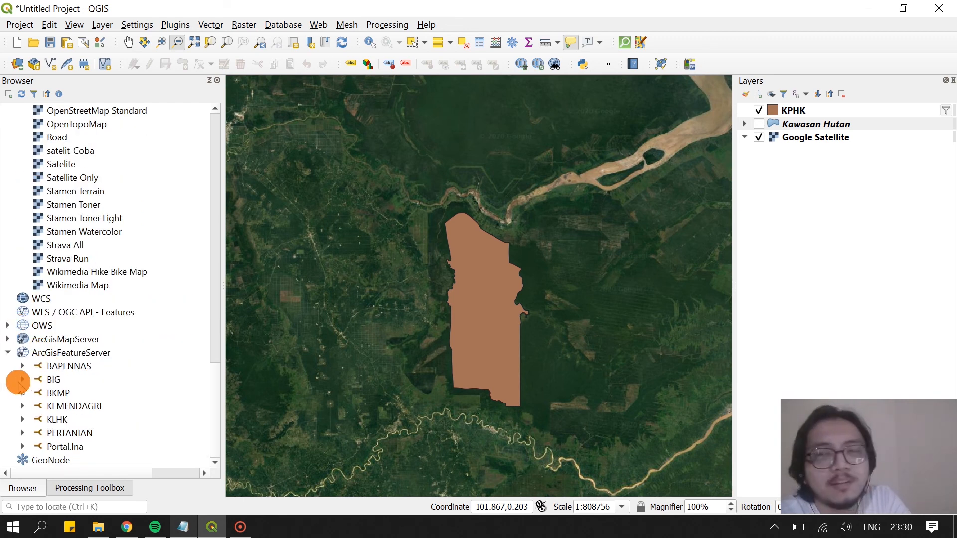
Open the settings of the BIG ArcGIS Feature Server connection to check its service URL, and close them without changes
right_click(45, 381)
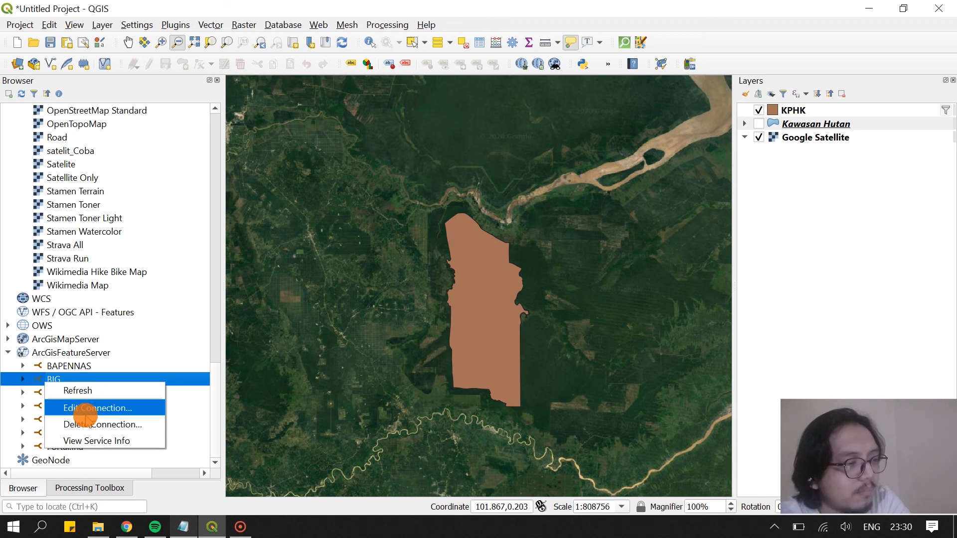
click(86, 408)
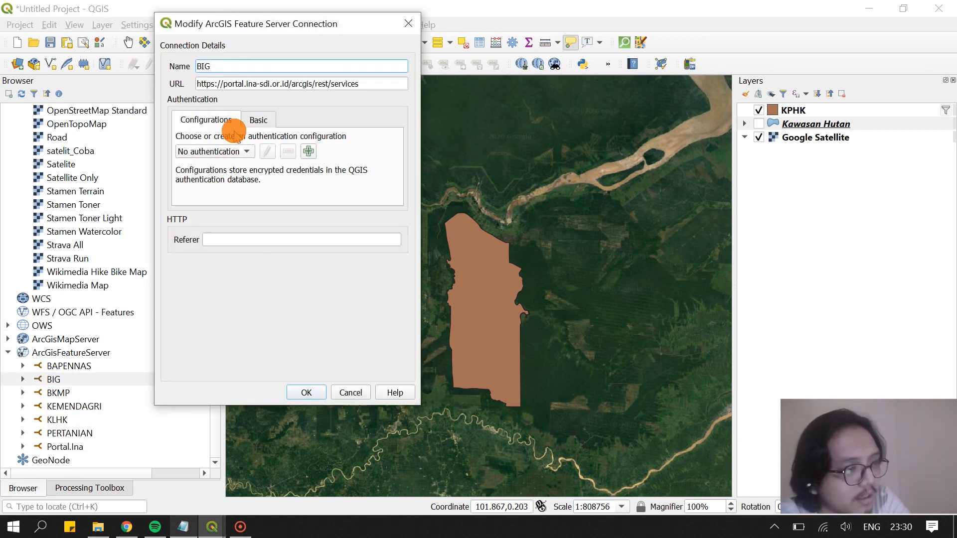
click(255, 83)
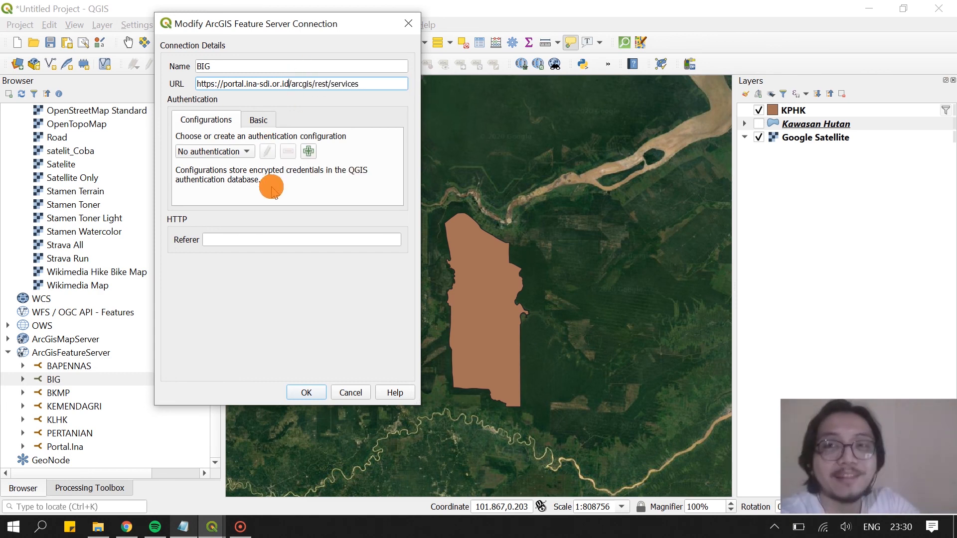
click(306, 393)
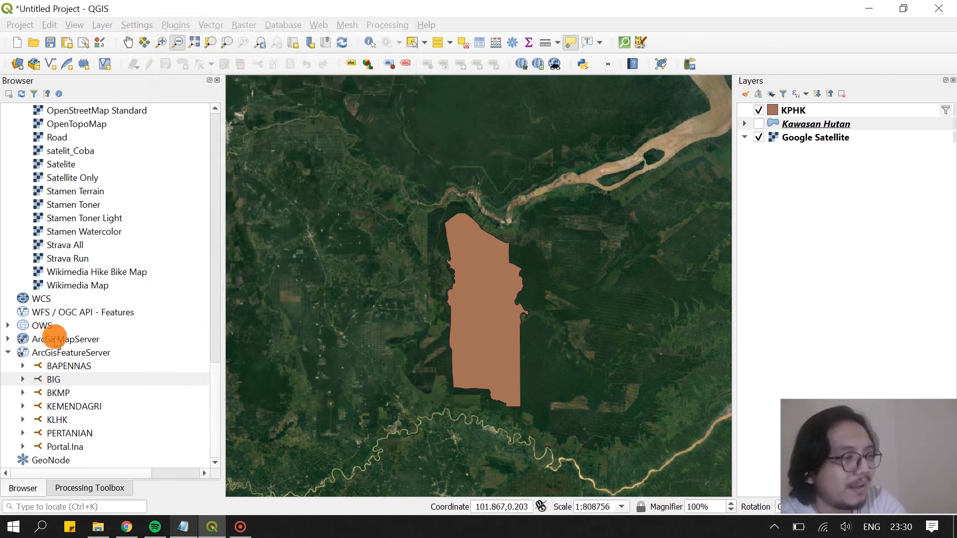
Expand the BIG connection and its Hidrografi folder to examine the RBI river, lake and coastline datasets
click(37, 379)
click(22, 380)
scroll(49, 396, down, 1)
scroll(48, 396, down, 3)
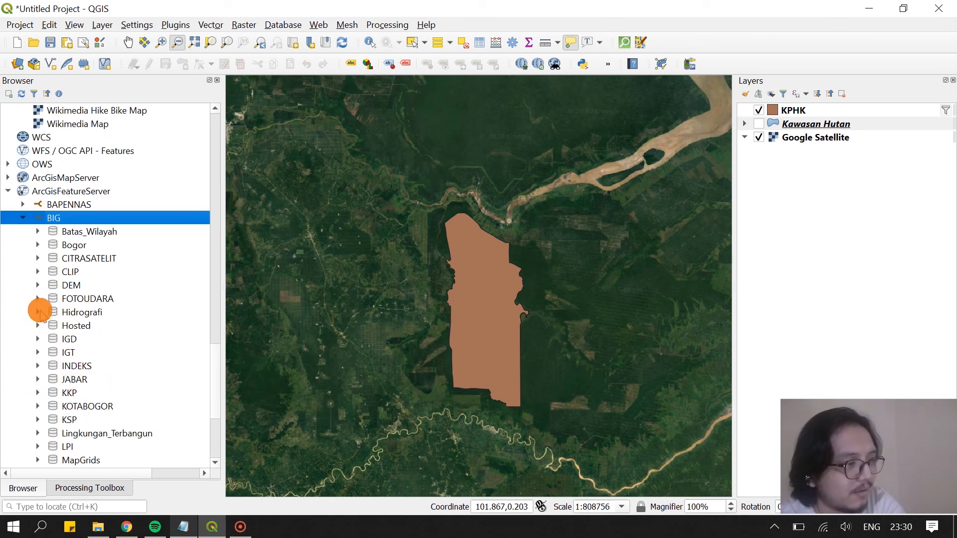
click(38, 312)
scroll(54, 324, down, 2)
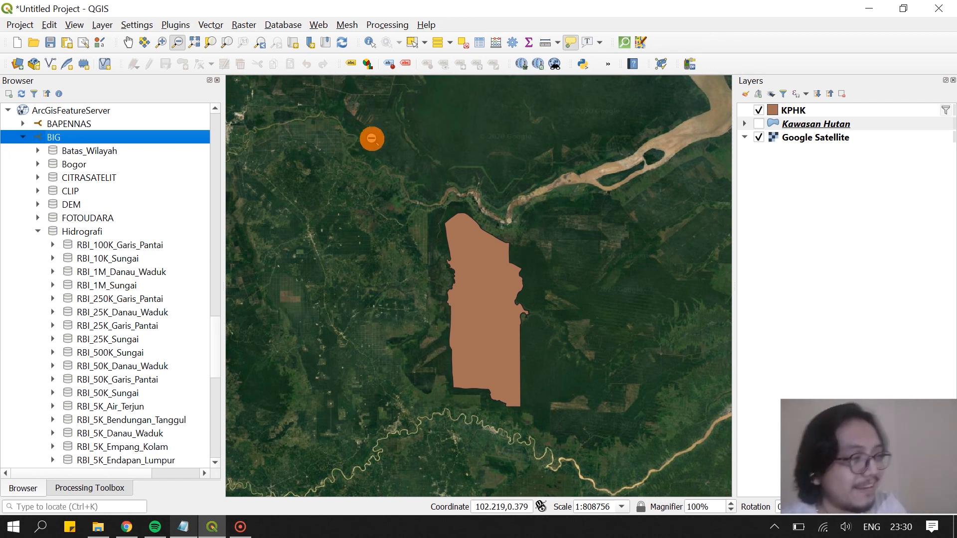
scroll(156, 324, down, 2)
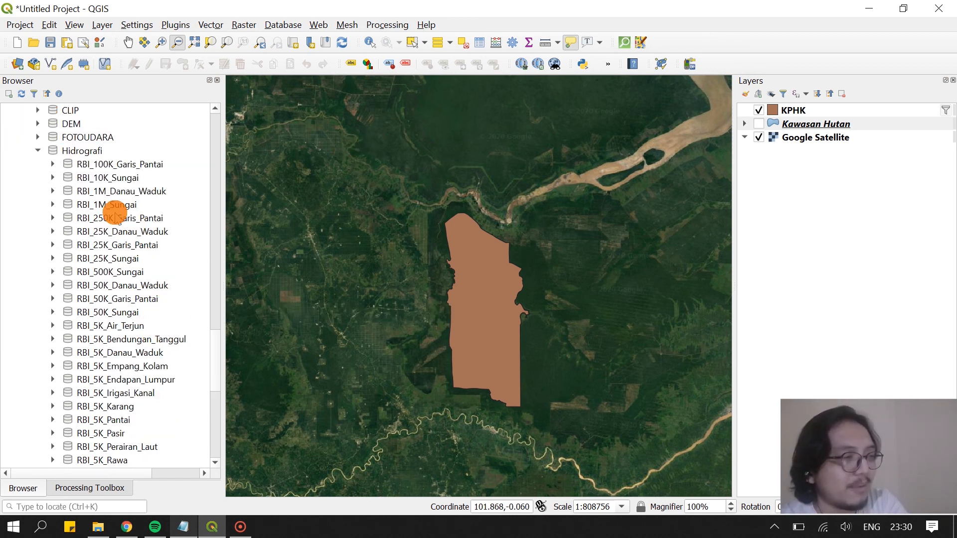